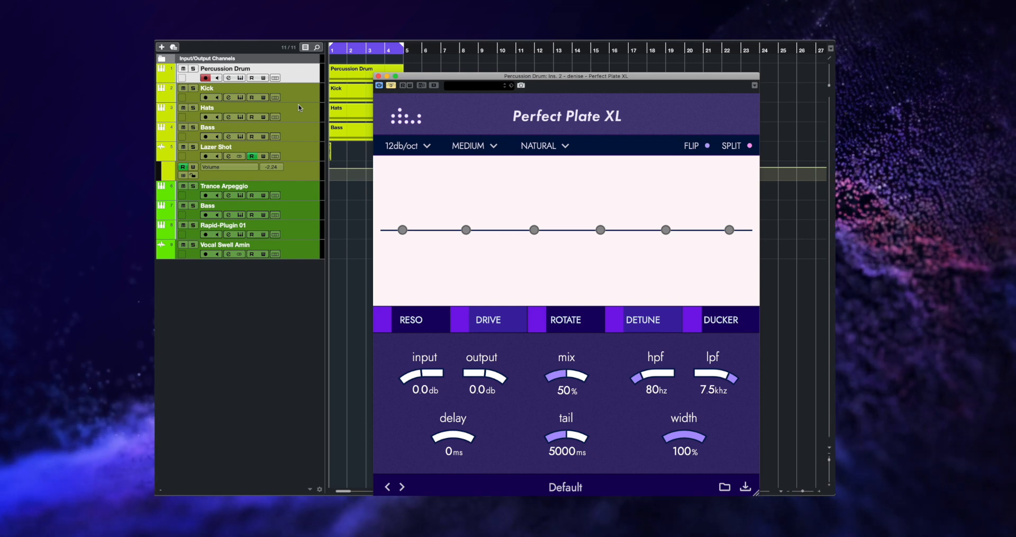
- Solo the Percussion Drum track and set the Perfect Plate XL filter slope to 48db/oct
click(193, 87)
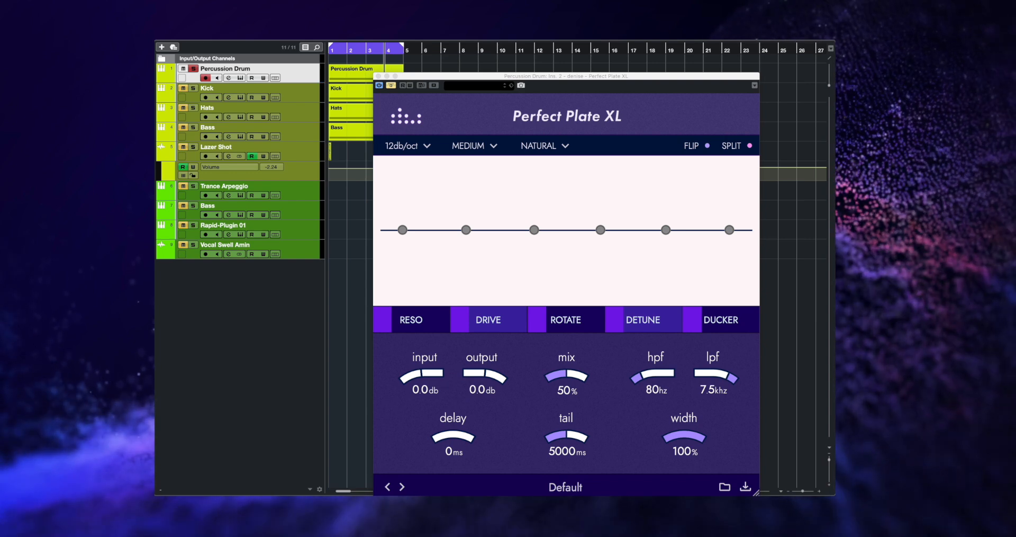
click(427, 123)
click(407, 145)
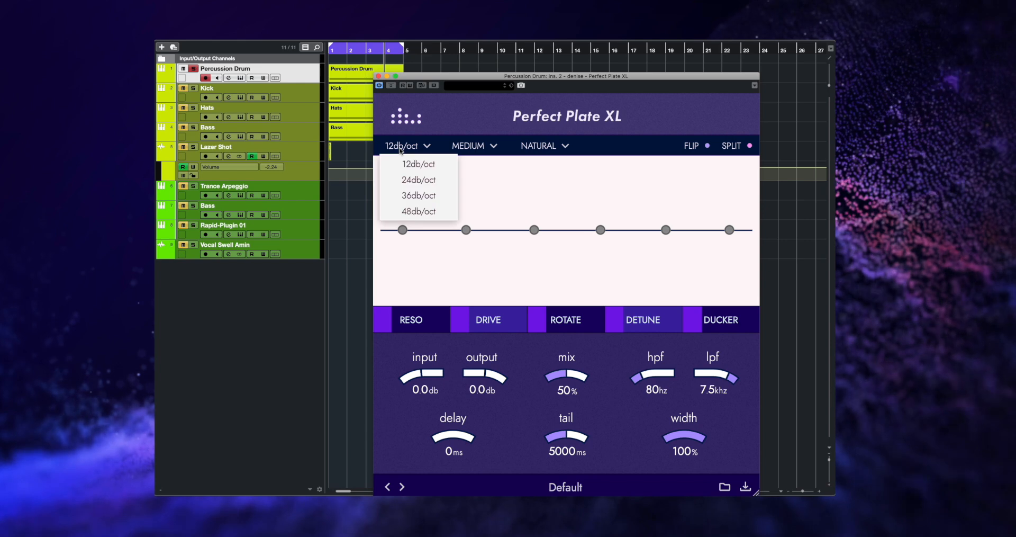
click(409, 212)
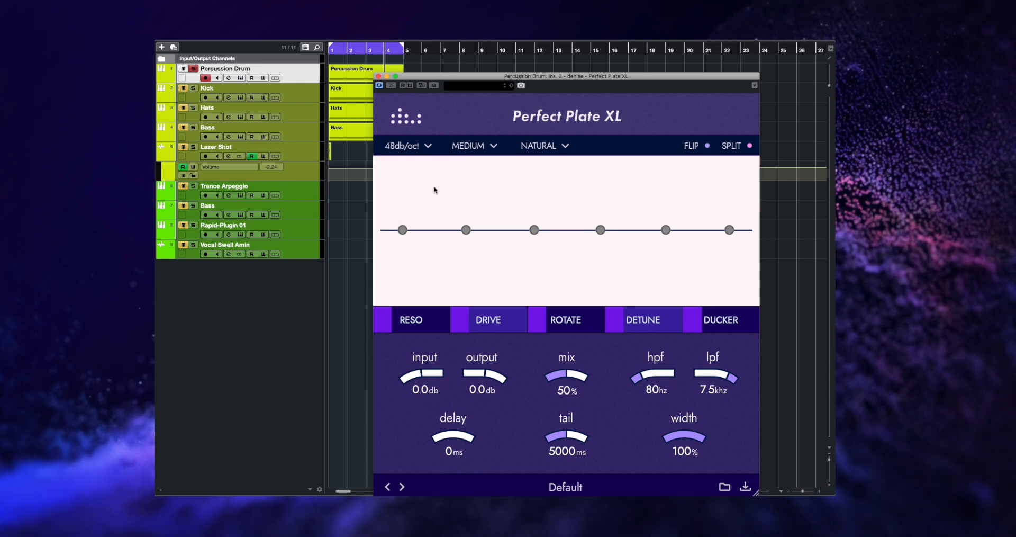
- Set the reverb's speed mode to SLOW XL and audition the drum loop
click(473, 146)
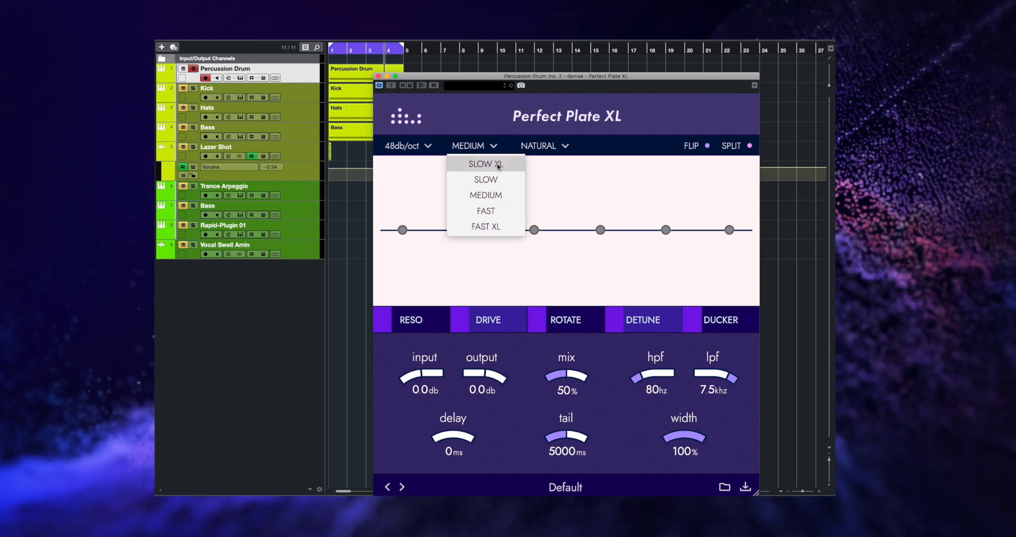
click(498, 164)
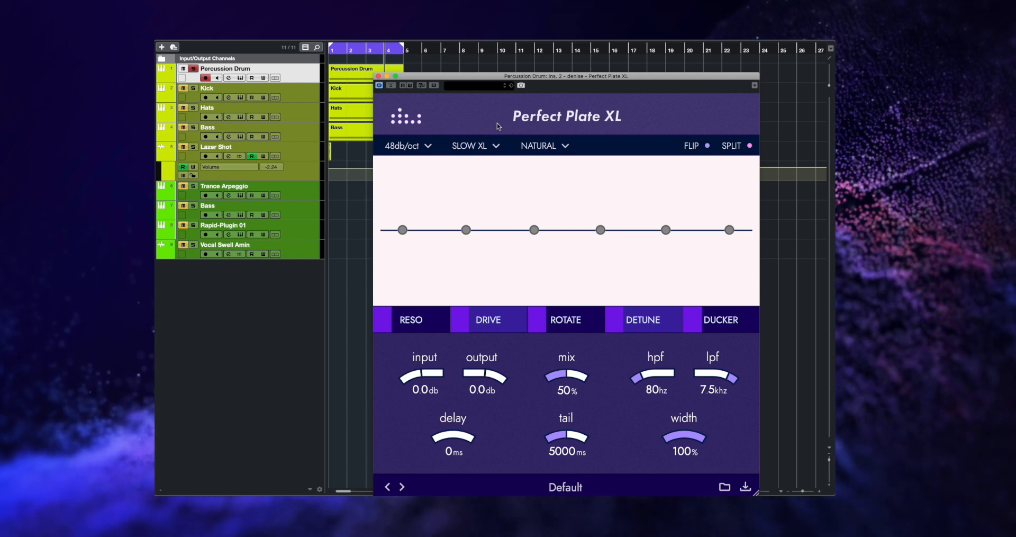
key(space)
key(space)
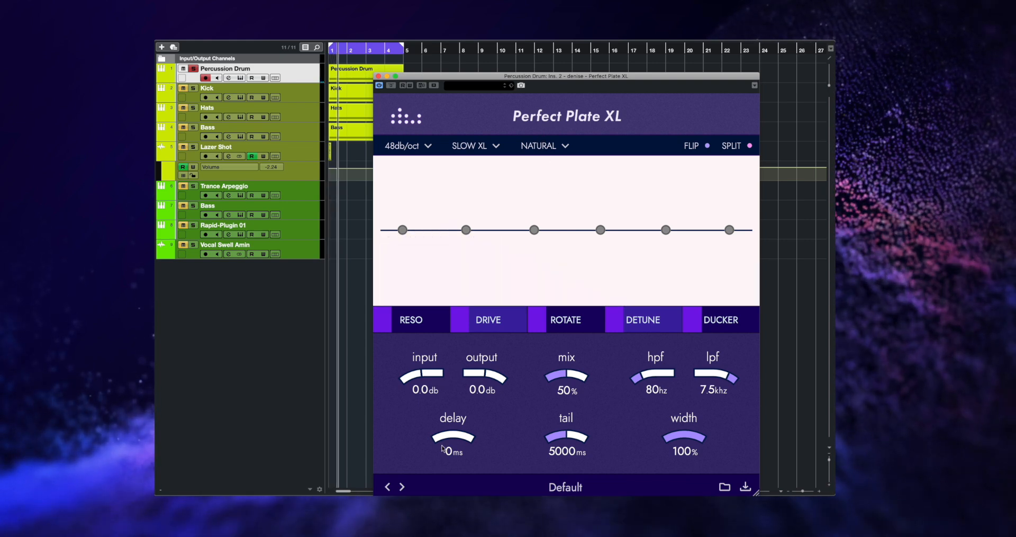
- Audition the reverb's DARK character on the drum loop, and switch the character back to NATURAL
click(540, 144)
click(549, 163)
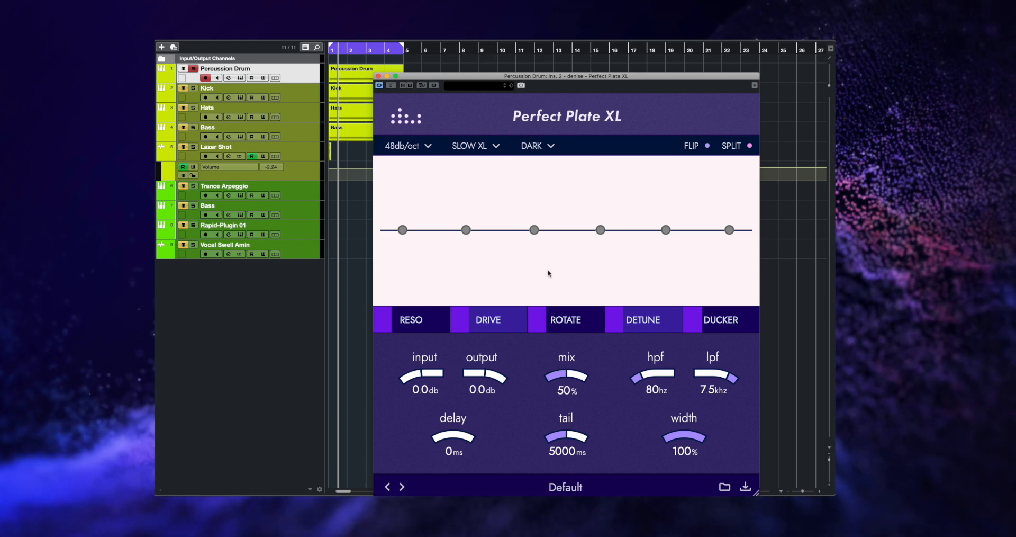
key(space)
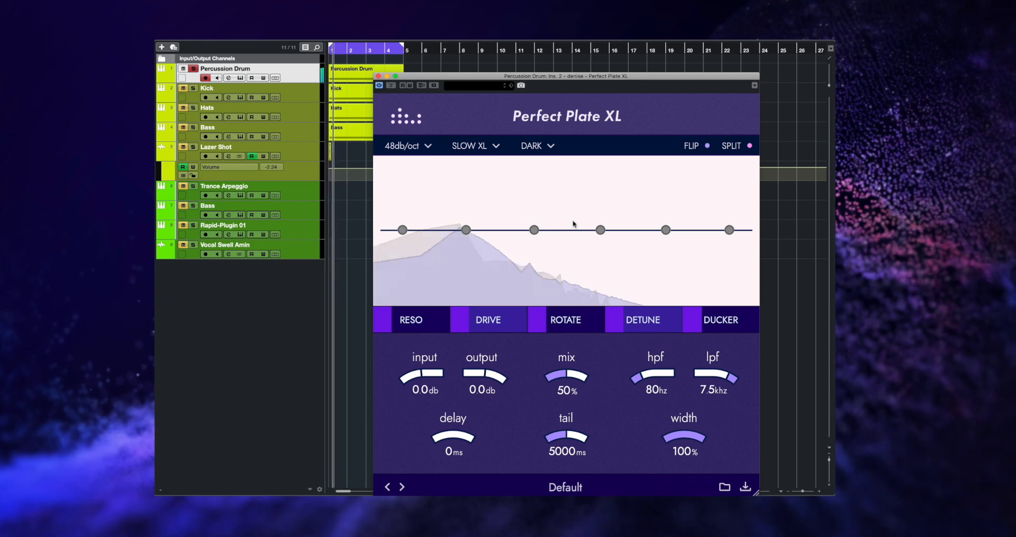
click(549, 147)
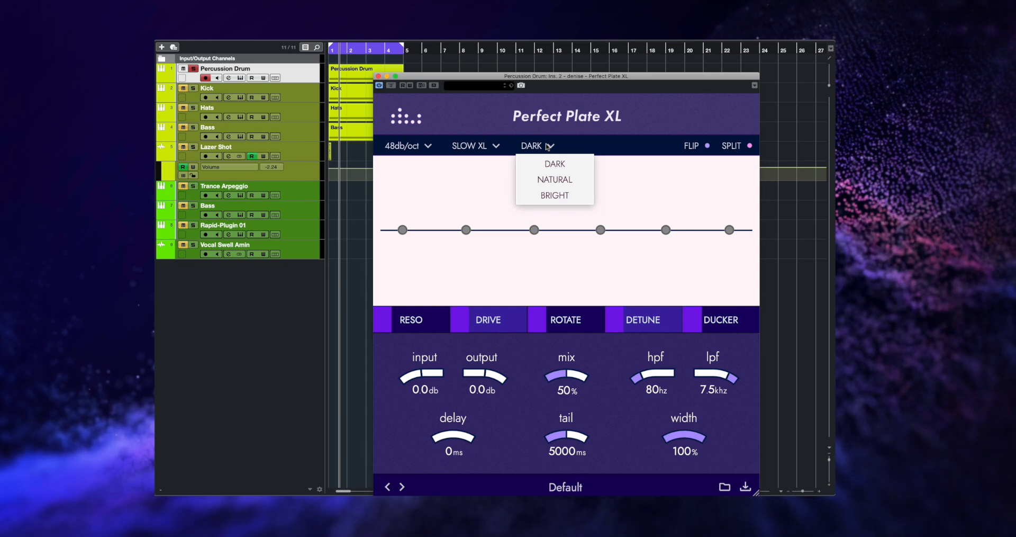
click(555, 179)
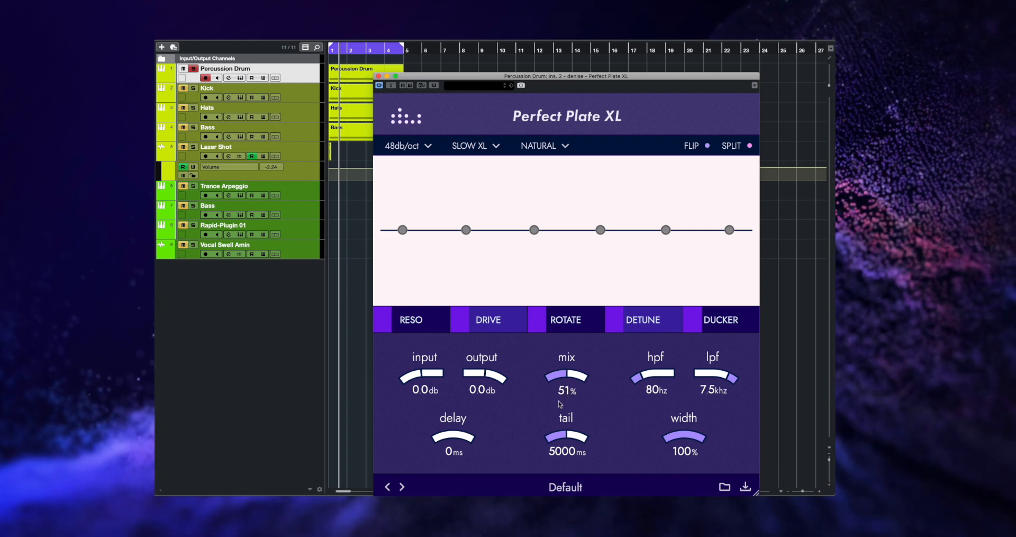
- Shorten the reverb tail to 1356 ms and narrow the width to 38% during playback
mouse_move(569, 442)
mouse_down()
mouse_move(561, 441)
mouse_move(572, 455)
mouse_up()
key(space)
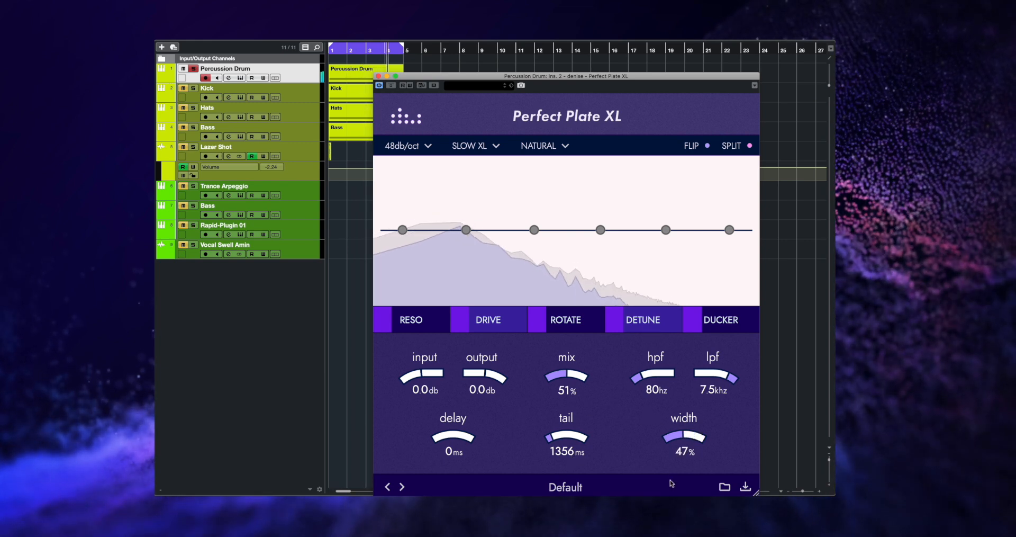
drag(673, 480, 670, 491)
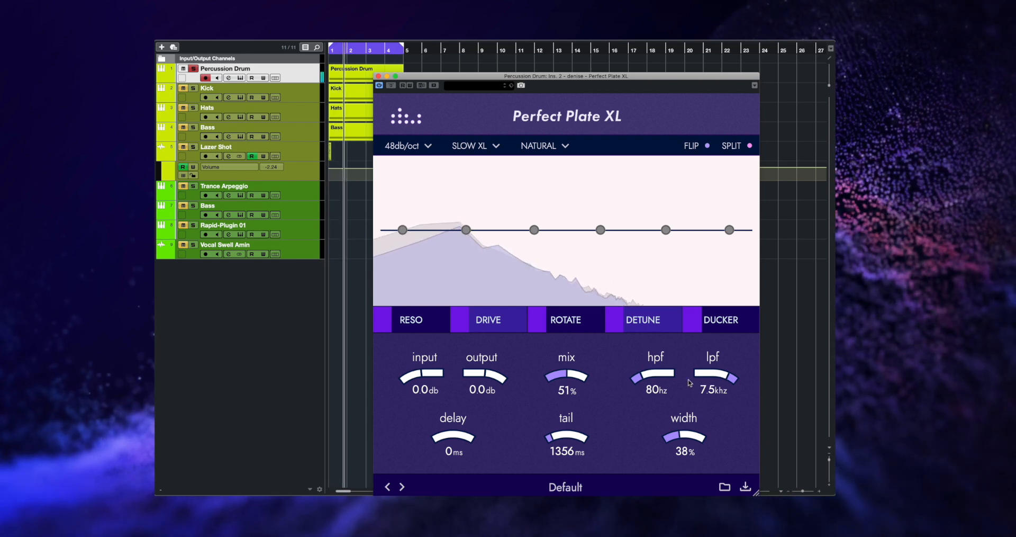
- Lower the reverb's hpf to 25 hz and its lpf to 204 hz, and end playback
drag(653, 375, 635, 388)
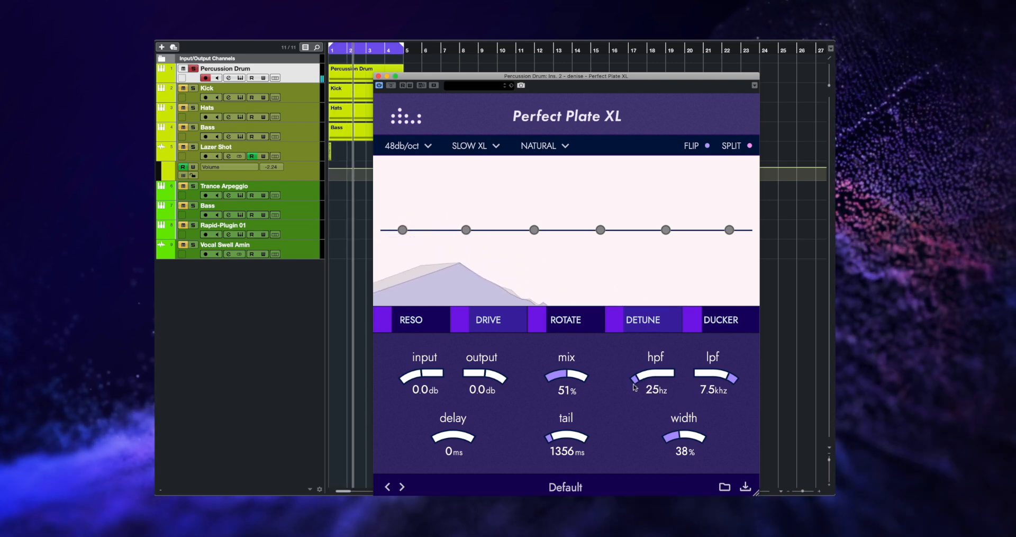
drag(709, 382, 697, 390)
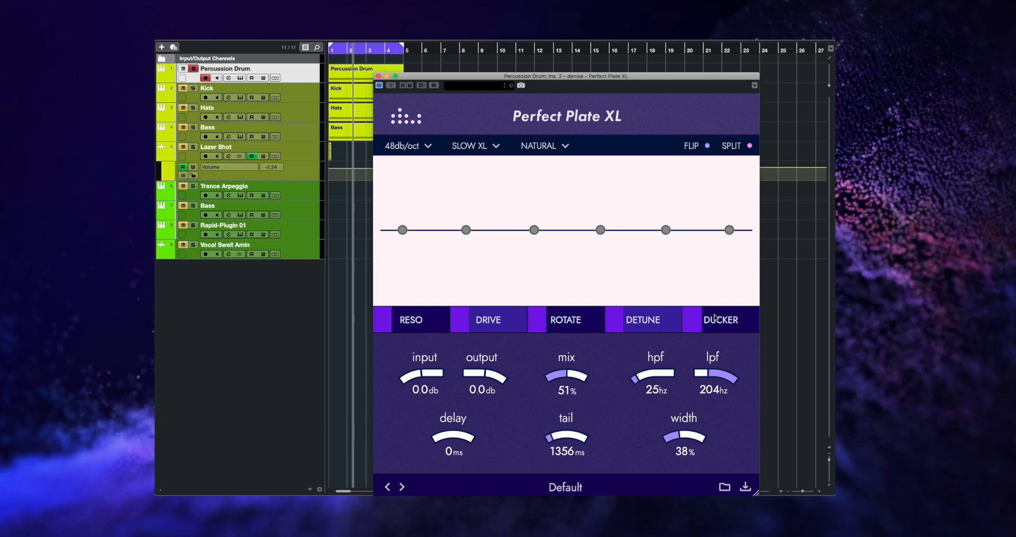
key(space)
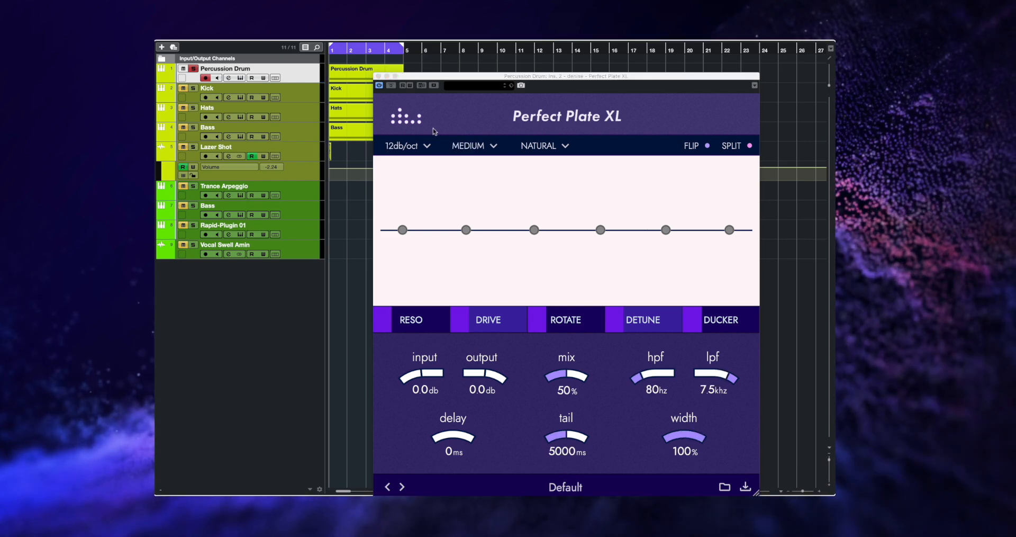
- Load the "Drums - Simple drum plate" preset and play the drum loop through it
click(727, 488)
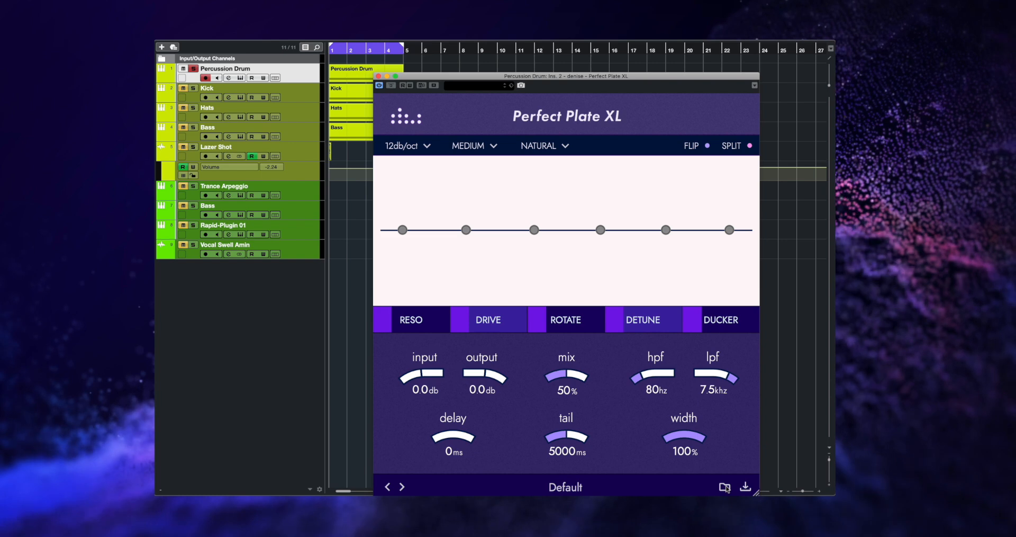
click(728, 488)
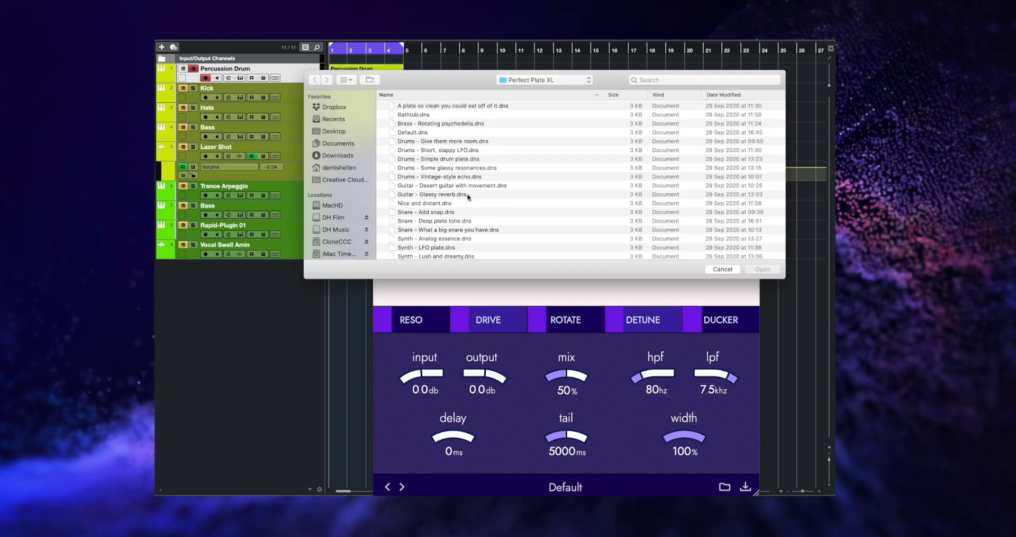
click(464, 161)
click(762, 269)
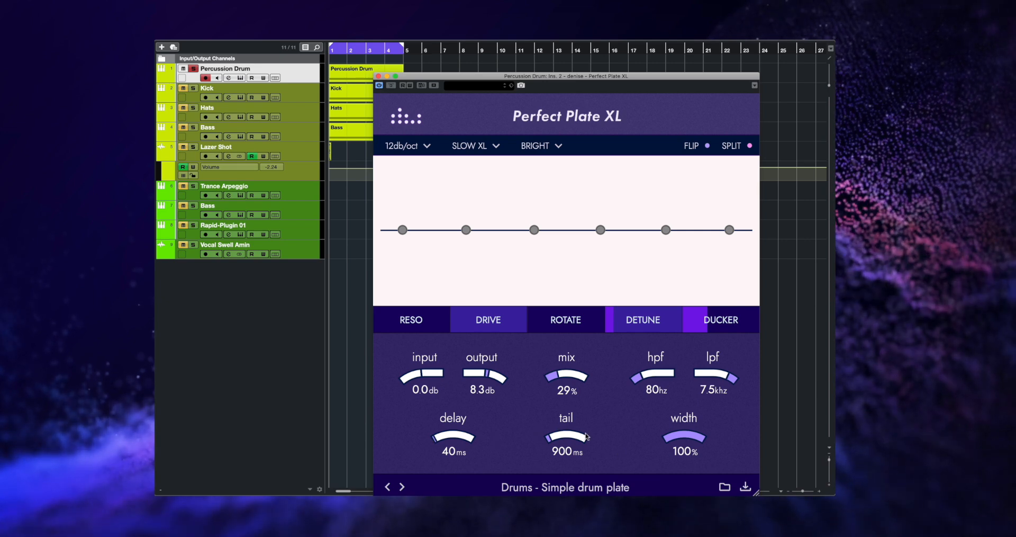
key(space)
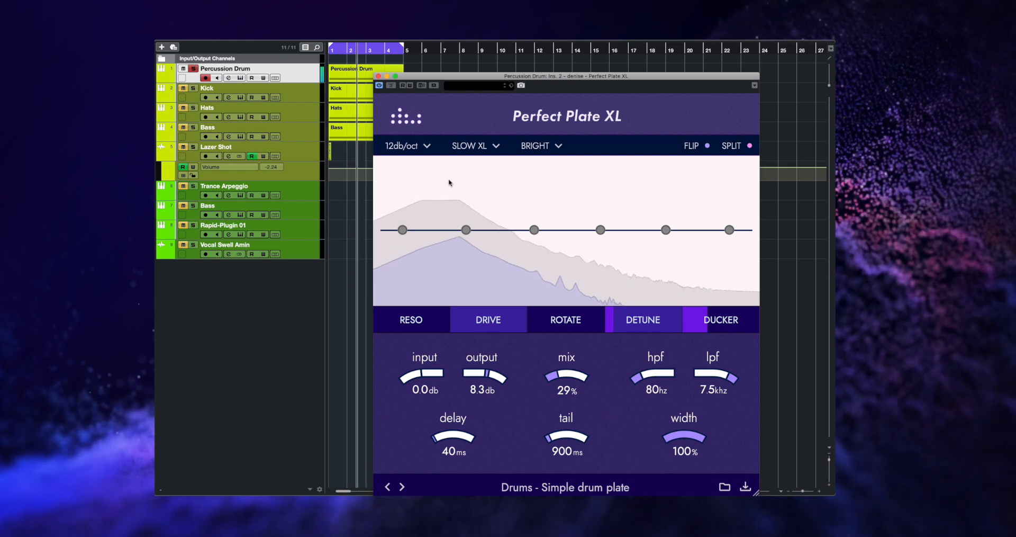
- Set the filter slope to 48db/oct, with the hpf at 26 hz and the lpf at 211 hz, and audition the result
click(398, 144)
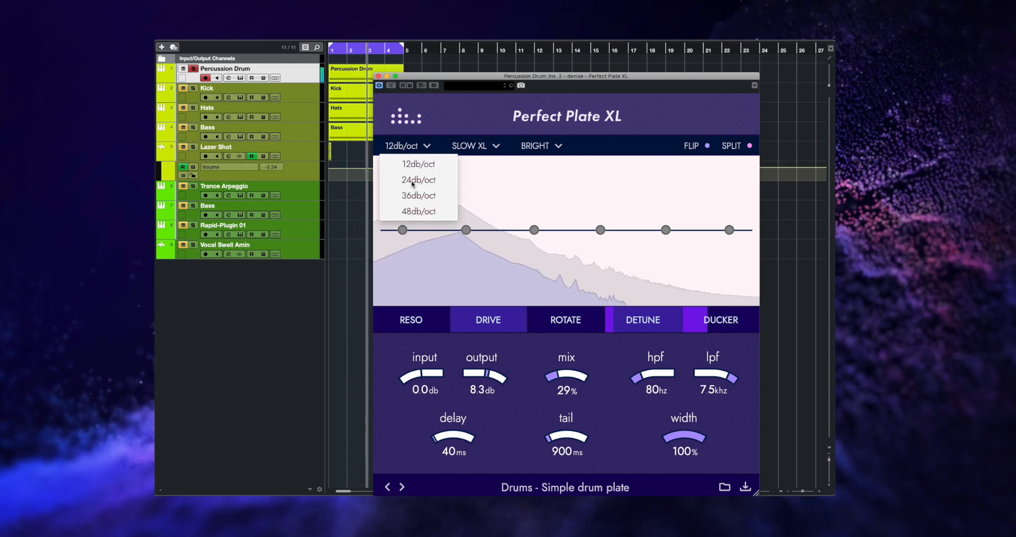
click(424, 212)
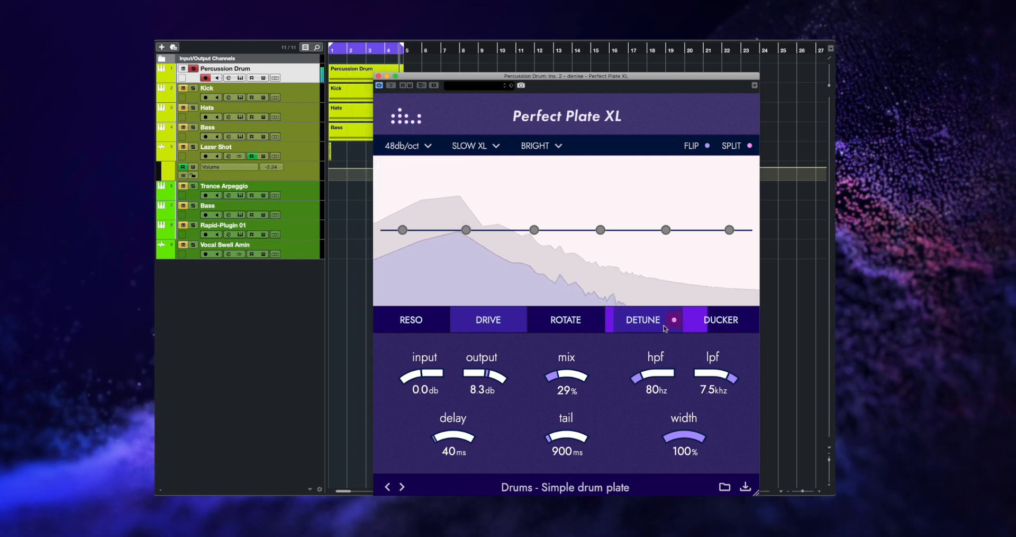
drag(726, 378, 726, 402)
drag(727, 349, 727, 373)
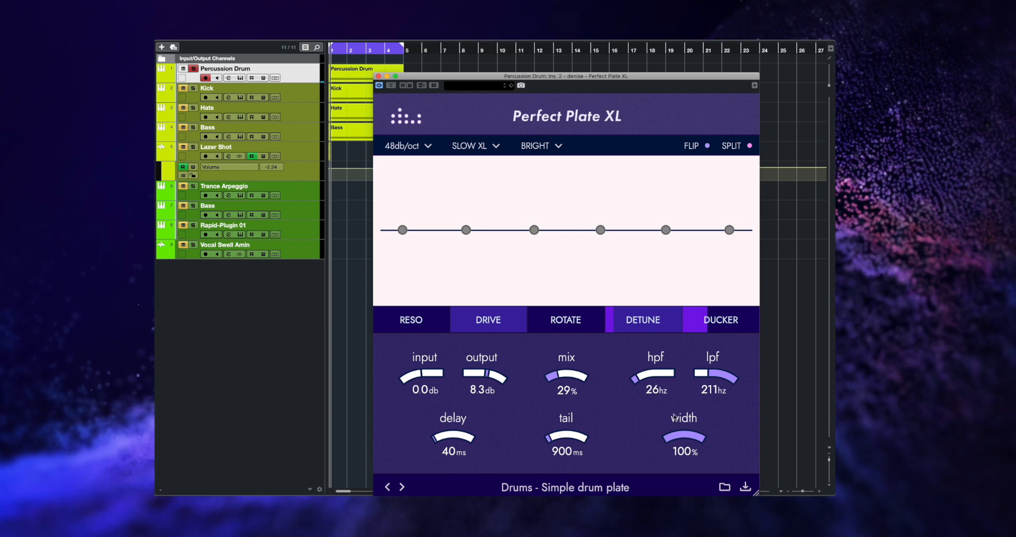
key(space)
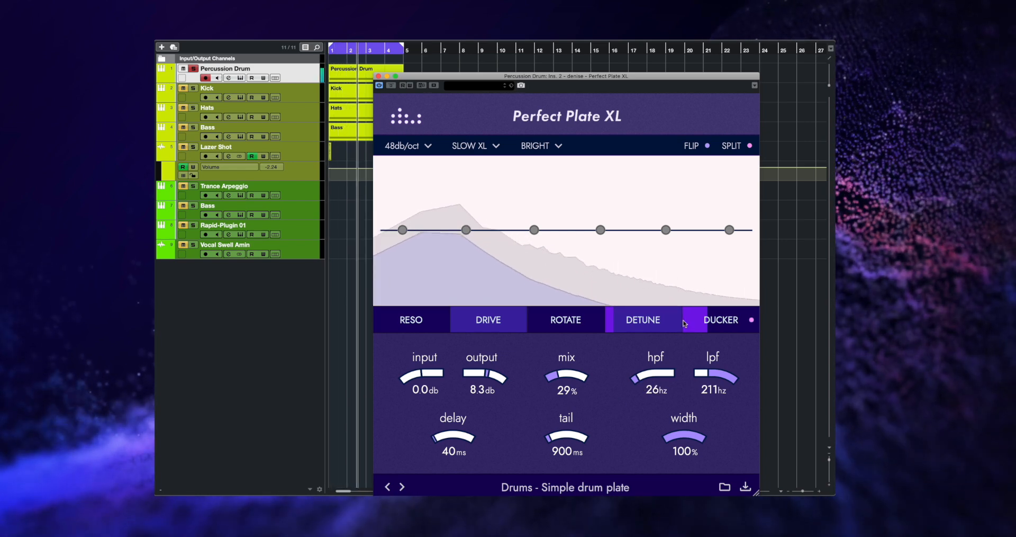
key(space)
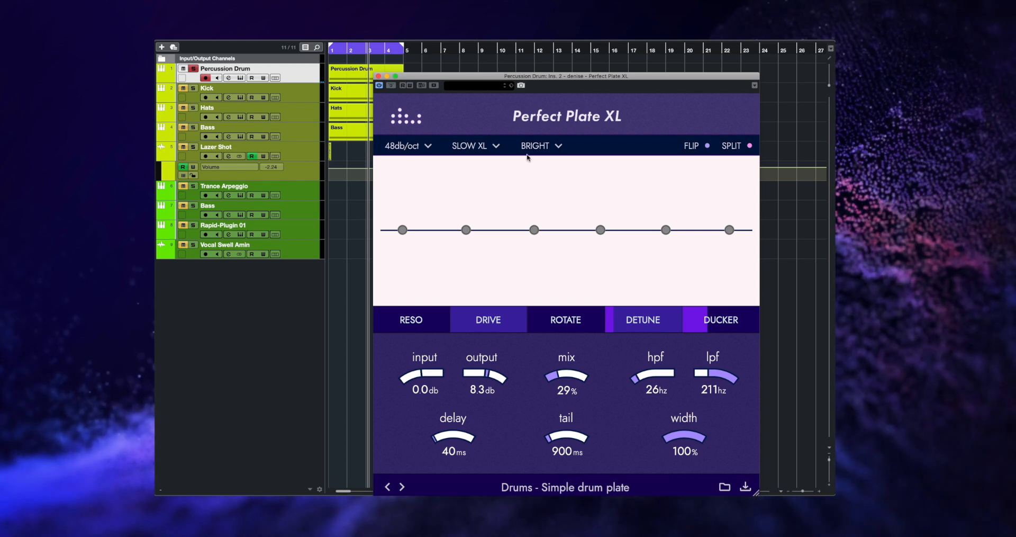
- Compare the NATURAL and DARK reverb characters during playback and leave the character on NATURAL
click(550, 147)
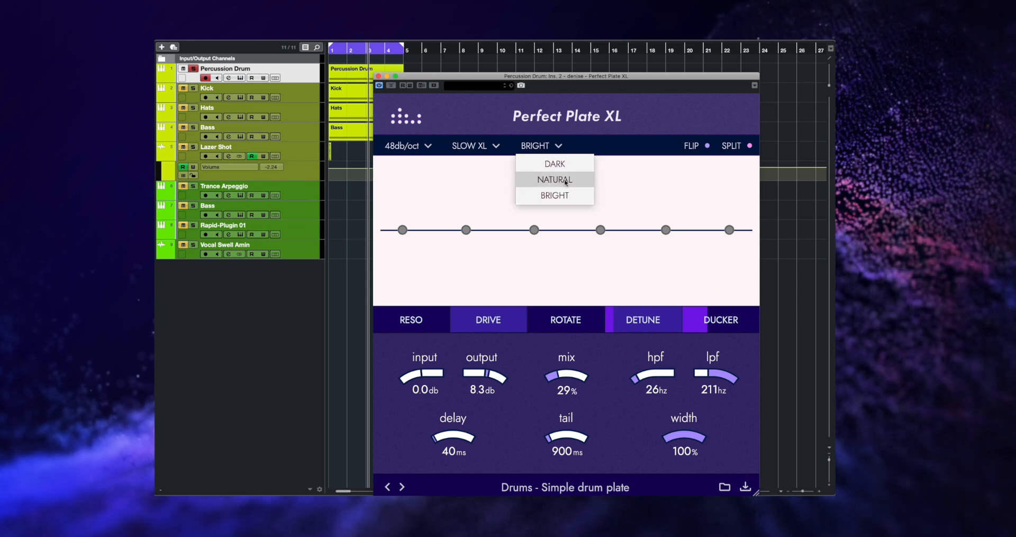
click(565, 180)
key(space)
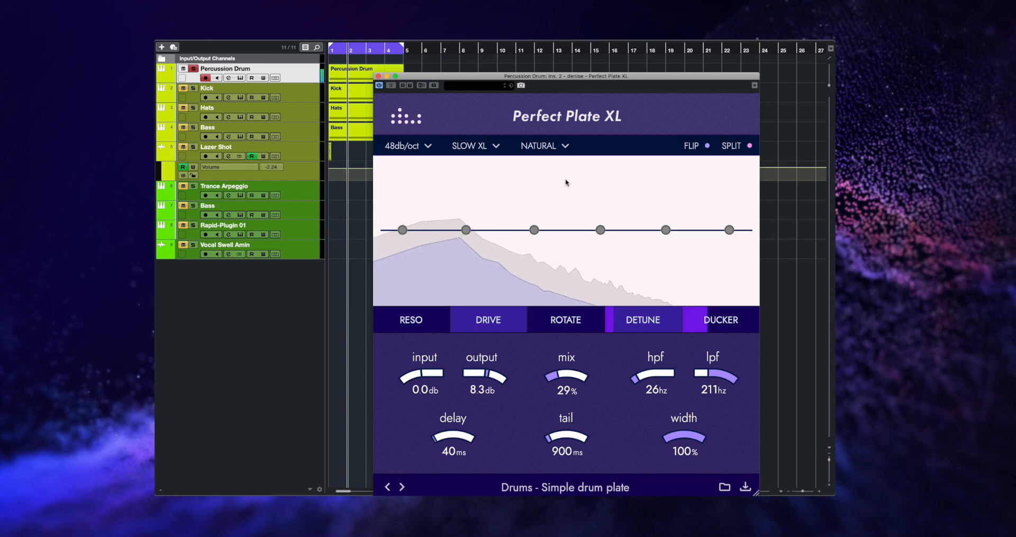
click(545, 148)
click(551, 162)
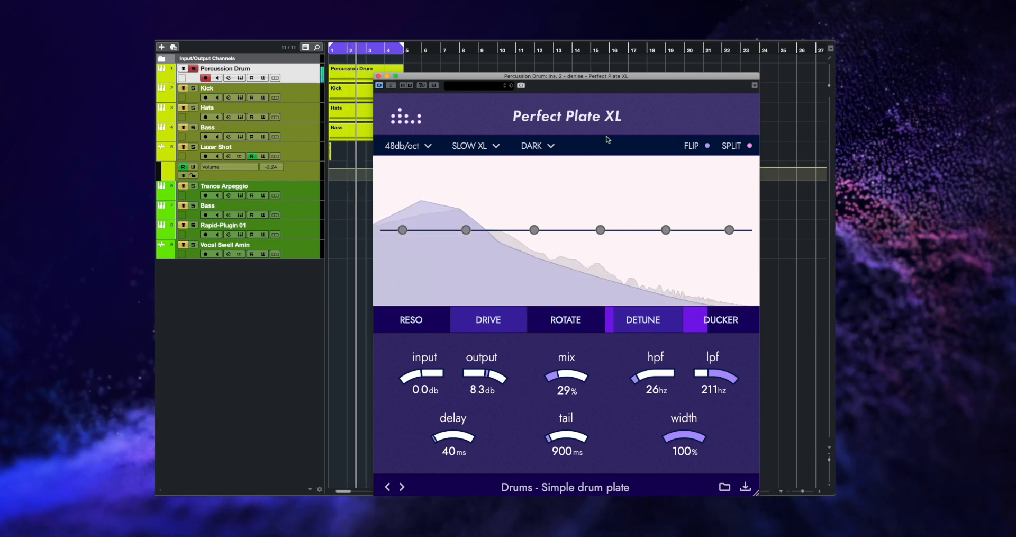
click(544, 146)
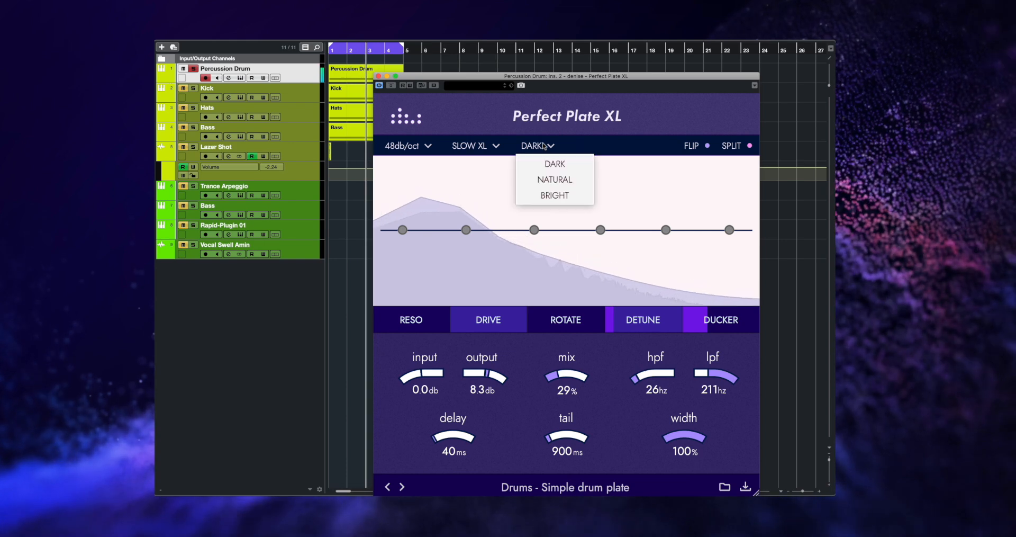
click(551, 180)
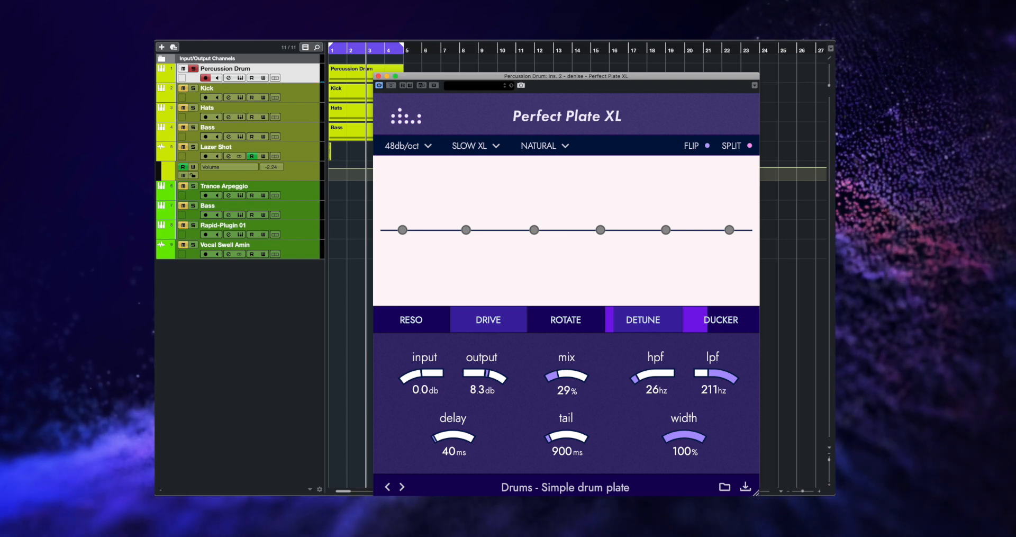
- In the RESO section, tune freq 1 to F2 in note display and raise res 1 to 86%
click(412, 316)
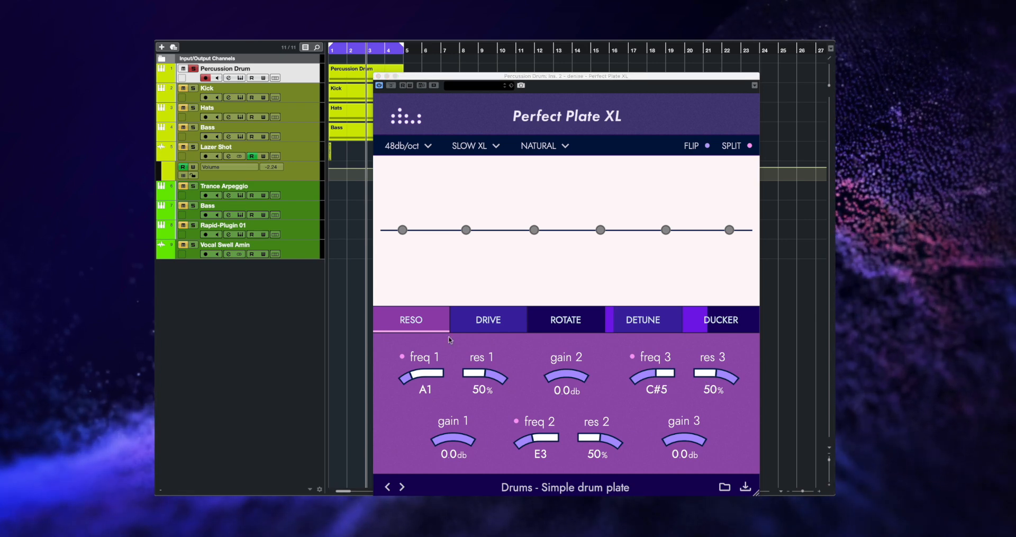
drag(417, 379, 418, 372)
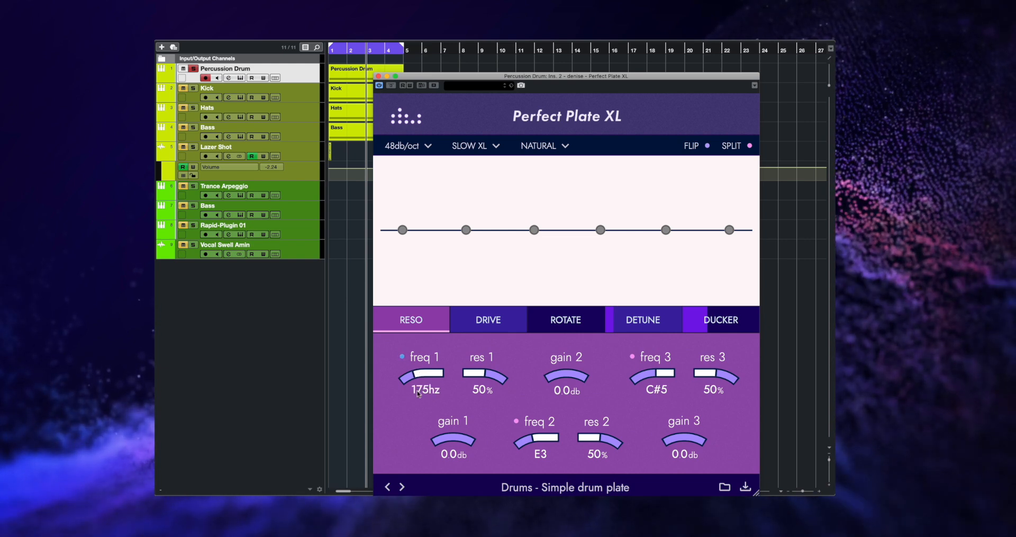
click(402, 357)
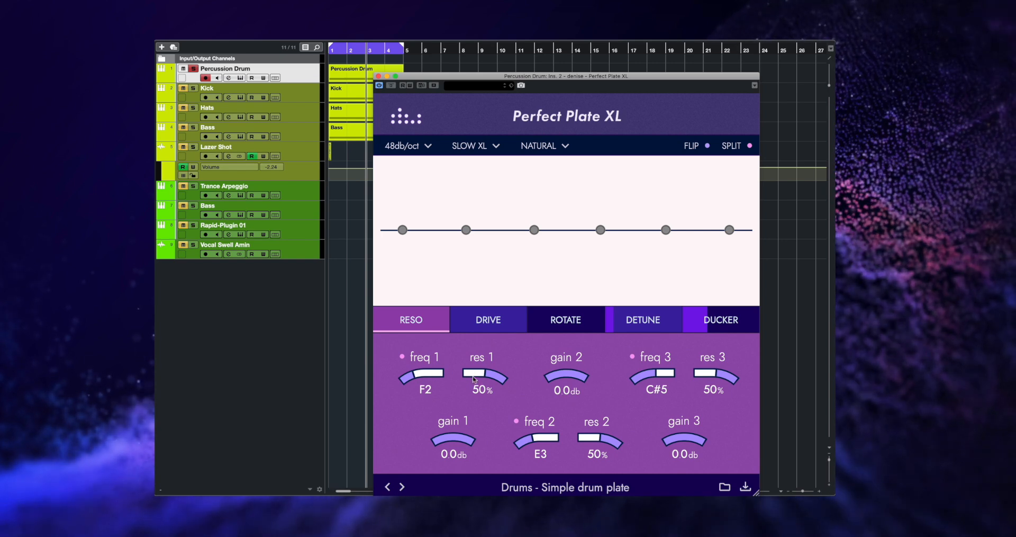
drag(471, 377, 480, 346)
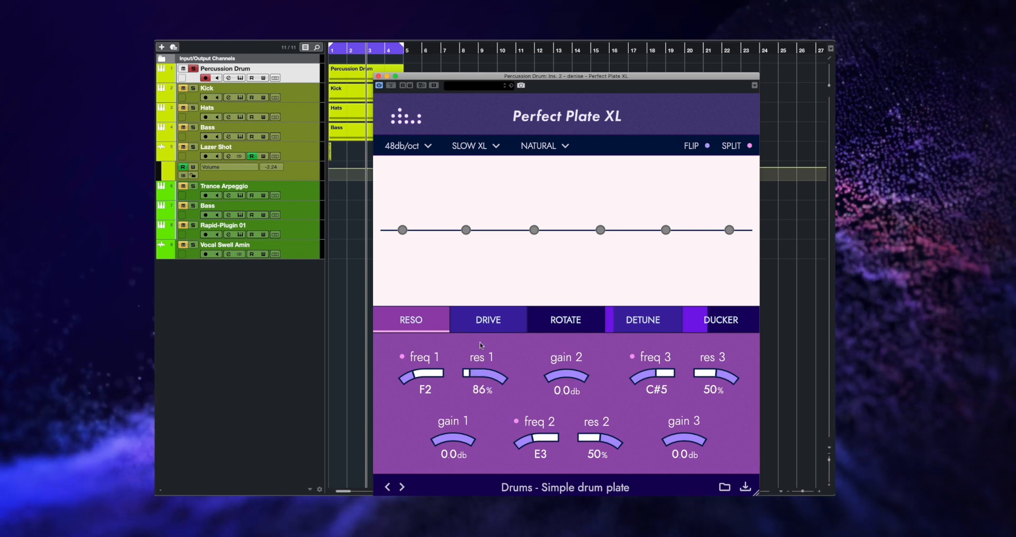
- Cut gain 2 and gain 3 to -48.0 db and lower freq 1 to F1 while the loop plays
drag(567, 377, 567, 394)
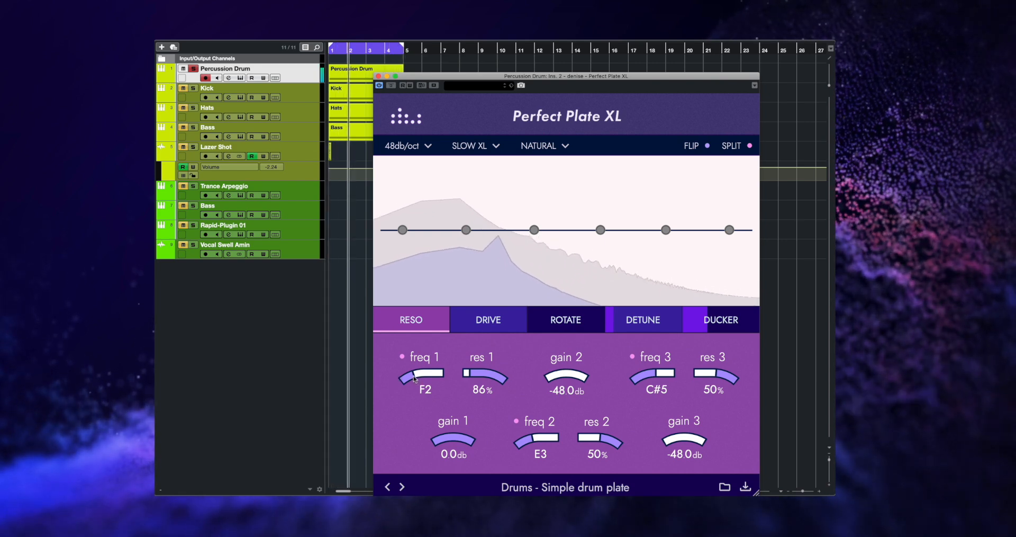
drag(415, 379, 409, 387)
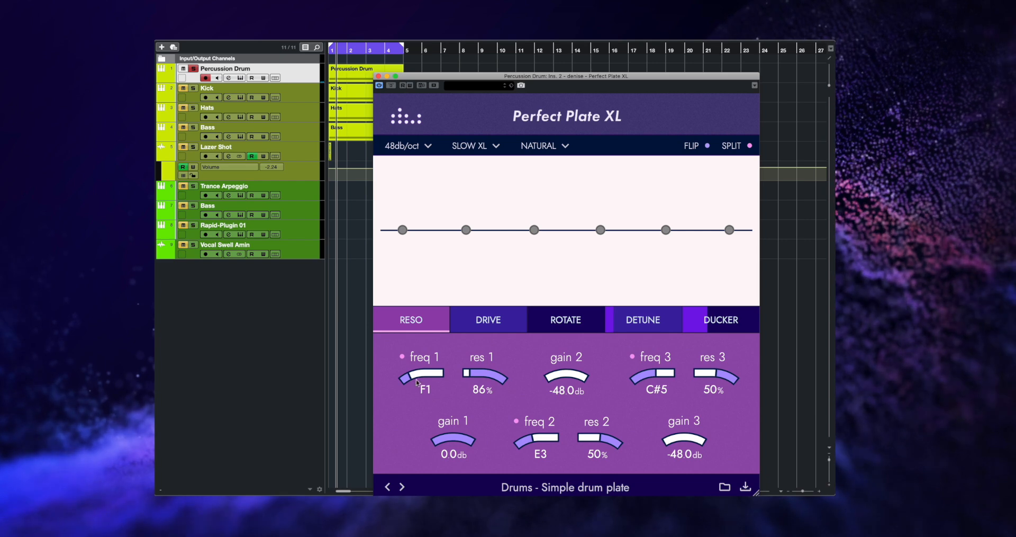
- Raise freq 1 to F8 and set res 1 to 80% while auditioning the resonator on the loop
drag(415, 377, 421, 332)
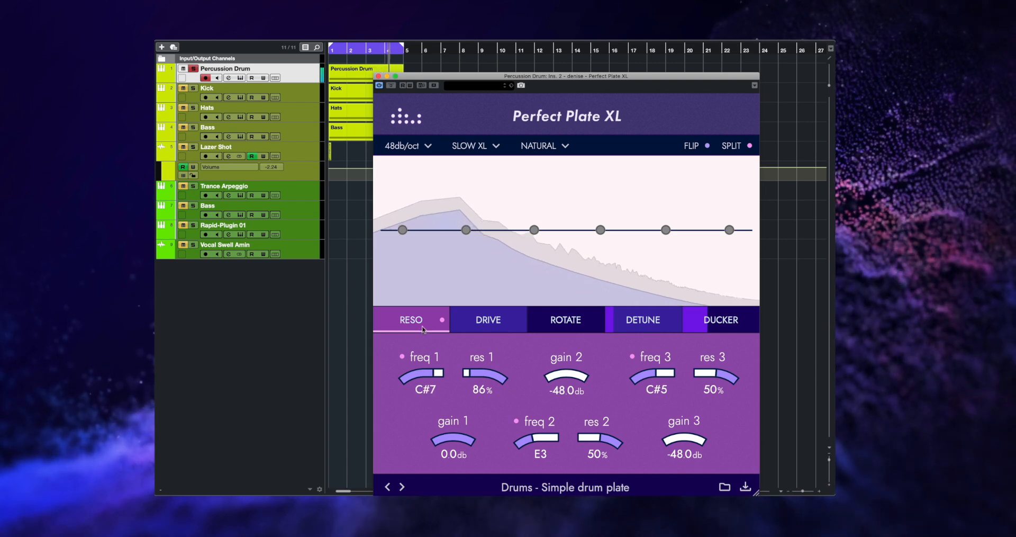
drag(424, 325, 433, 351)
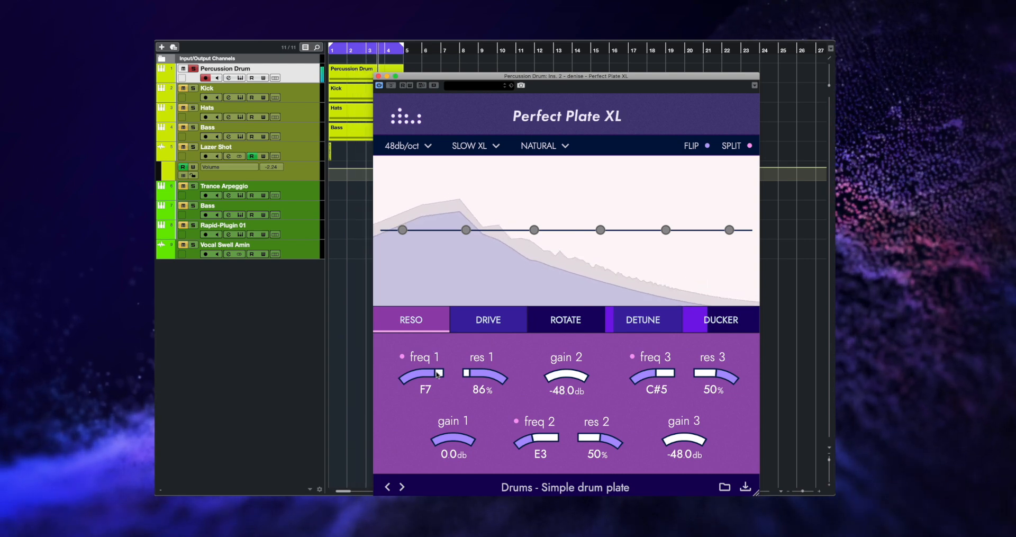
drag(438, 372, 439, 365)
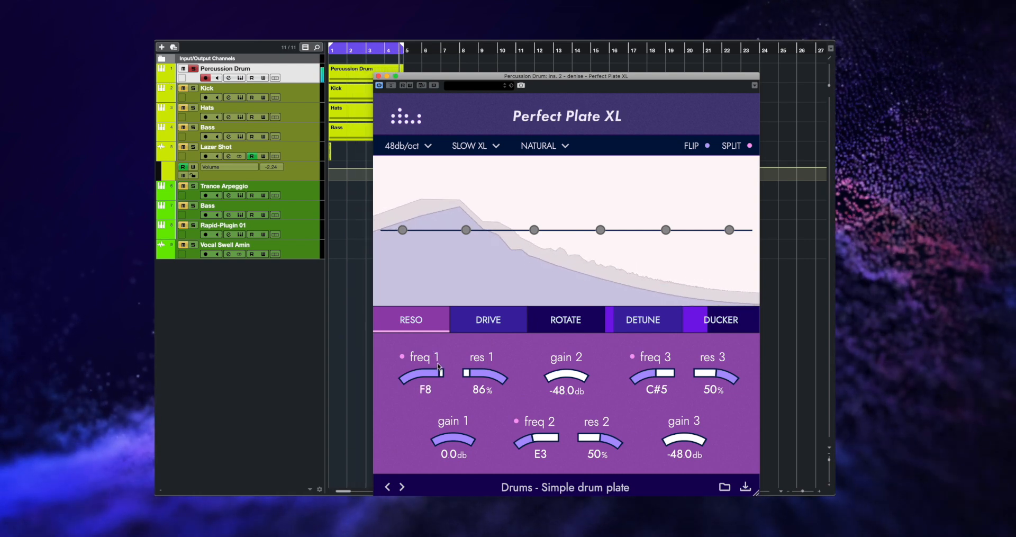
drag(483, 375, 469, 437)
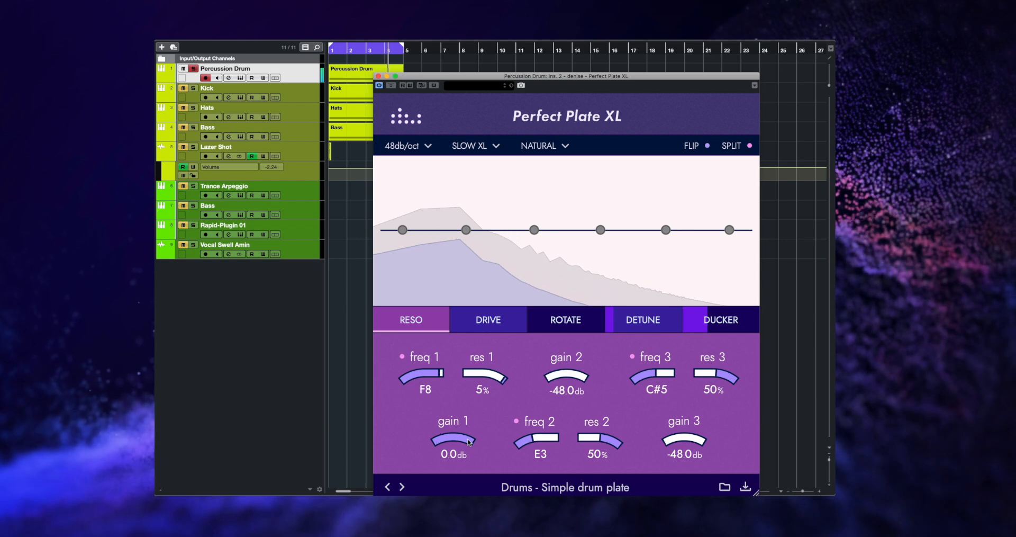
drag(468, 386, 468, 380)
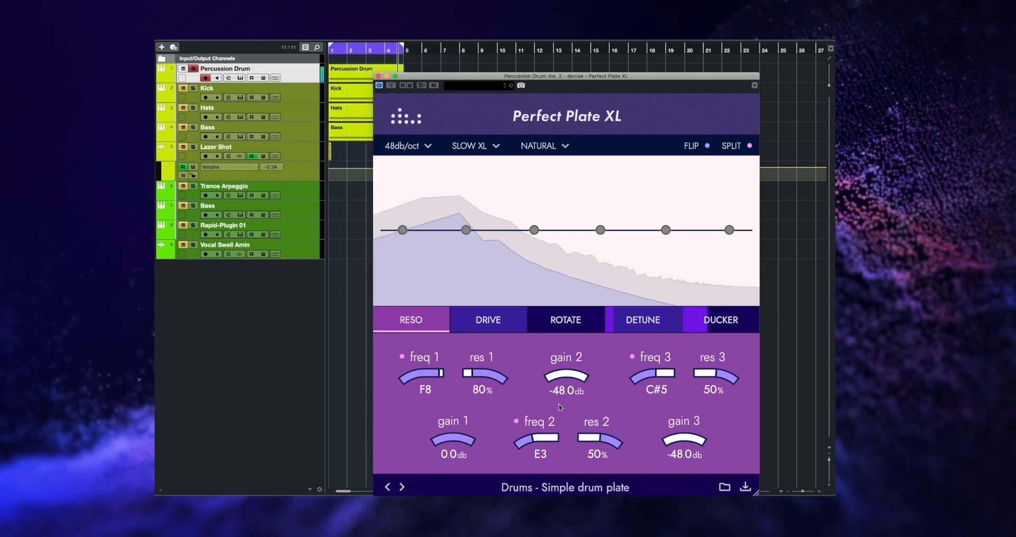
- Bring in the second resonator with freq 2 at F1 and gain 2 at -25.8 db
double_click(561, 376)
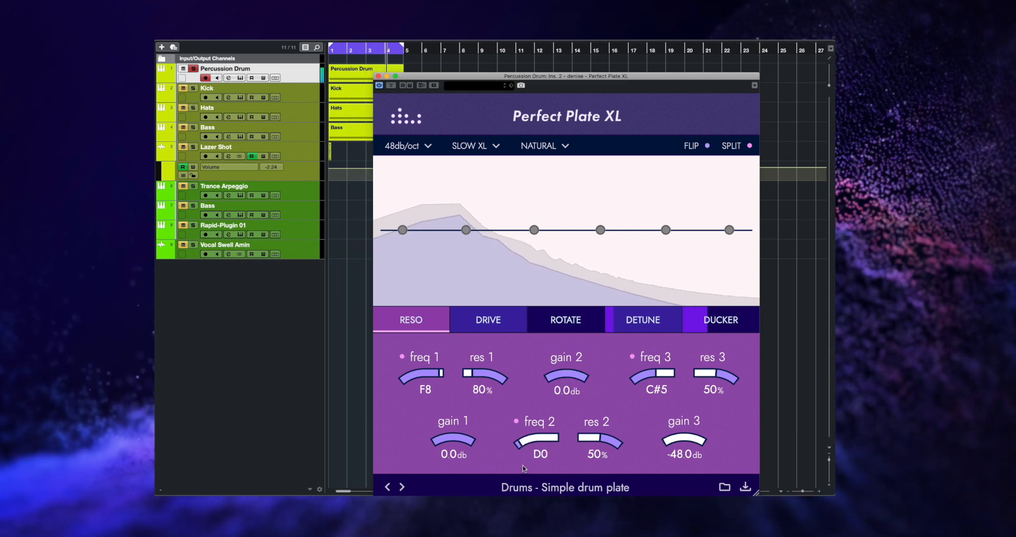
drag(523, 470, 530, 456)
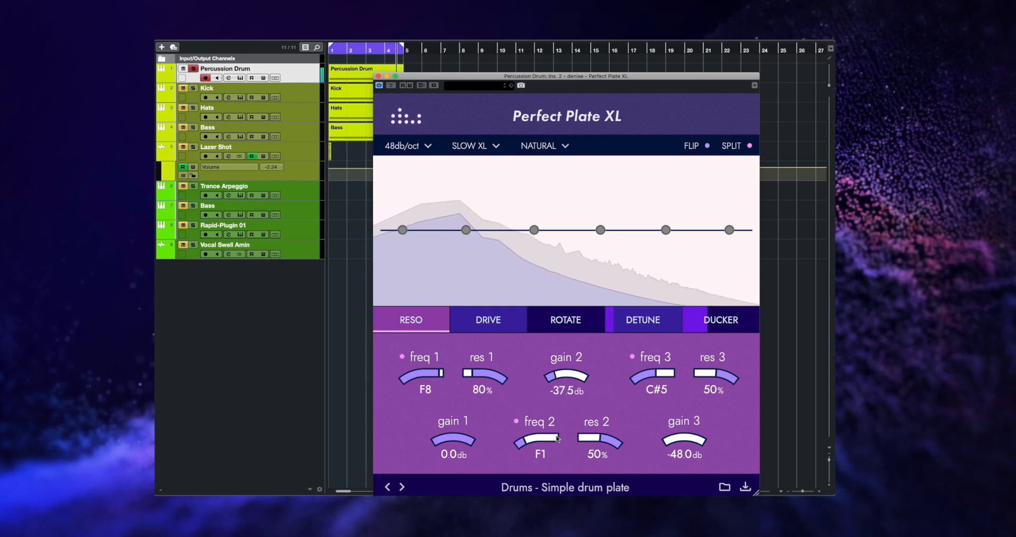
drag(566, 377, 568, 418)
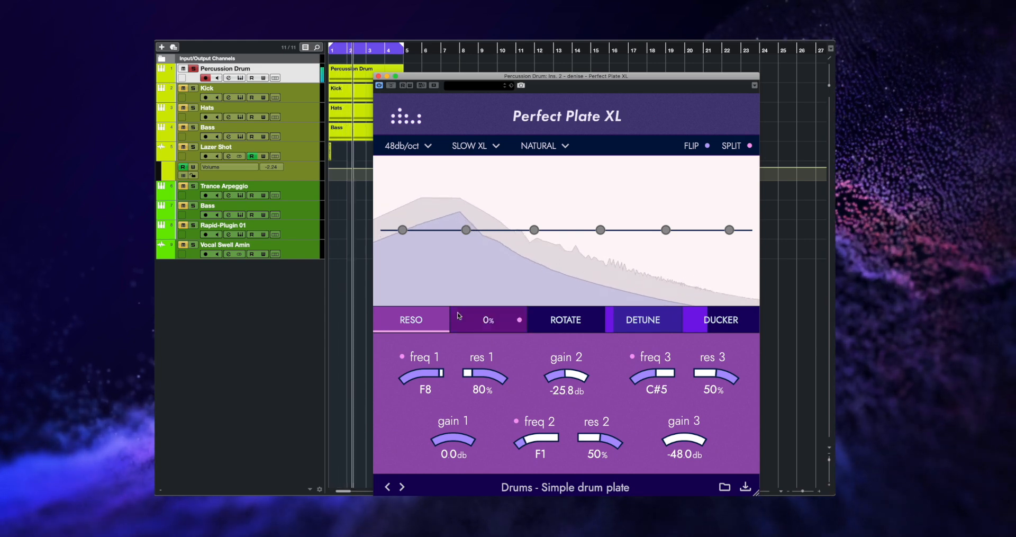
- Lower the overall RESO amount to 0% for comparison and bring it back up to slightly above half
mouse_move(419, 323)
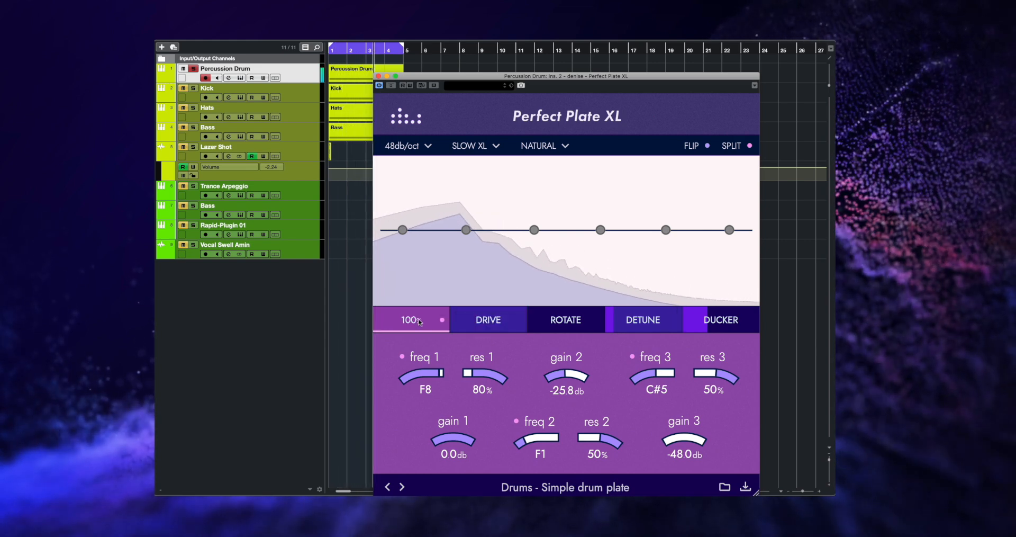
drag(411, 350, 398, 471)
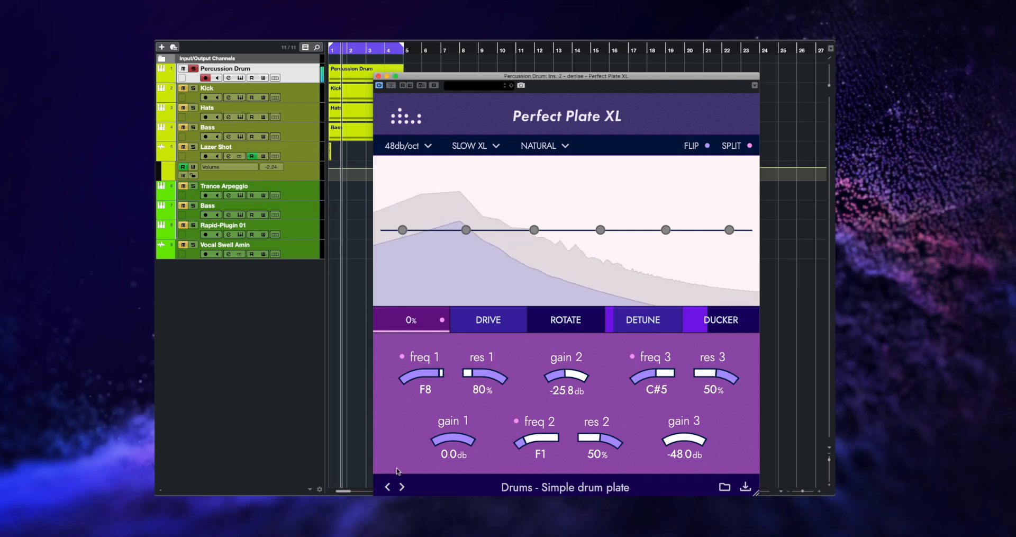
drag(411, 320, 430, 198)
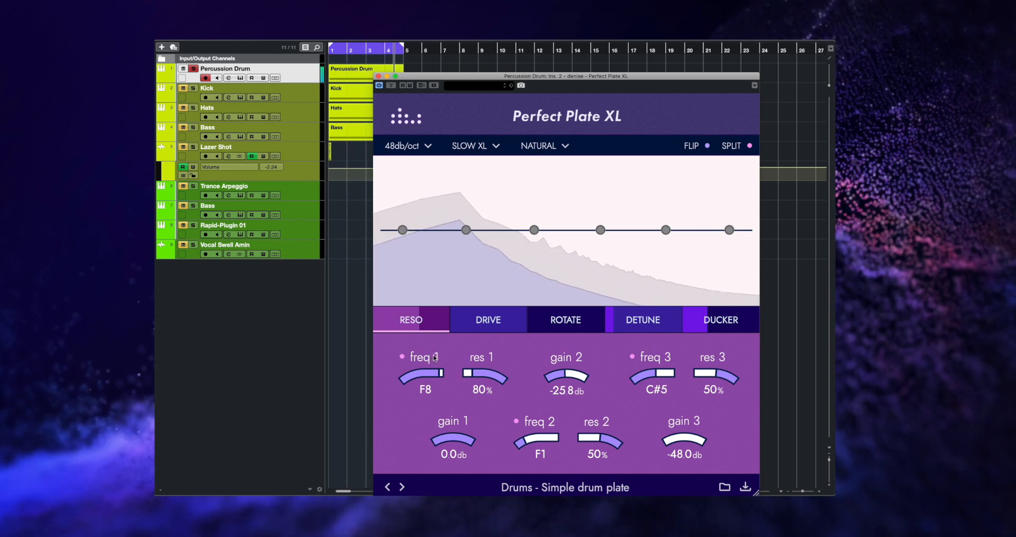
- Show the DETUNE settings and compare the sound with detune switched off and on
mouse_move(639, 330)
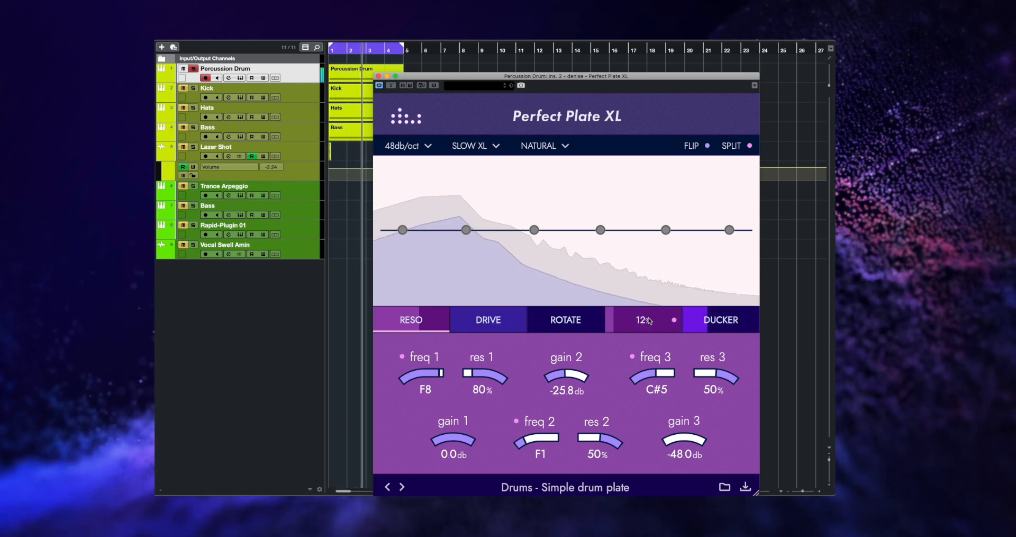
click(649, 320)
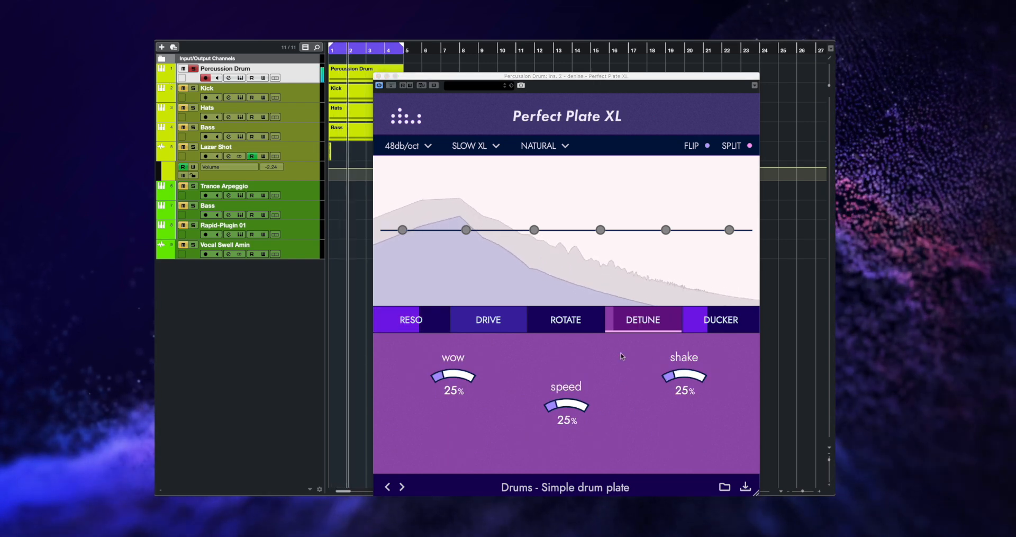
click(674, 321)
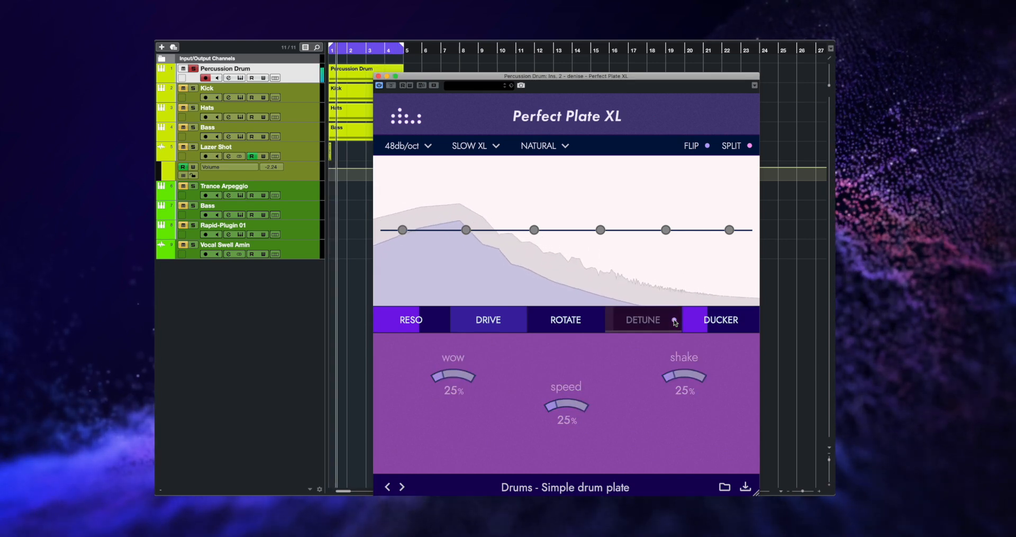
click(674, 320)
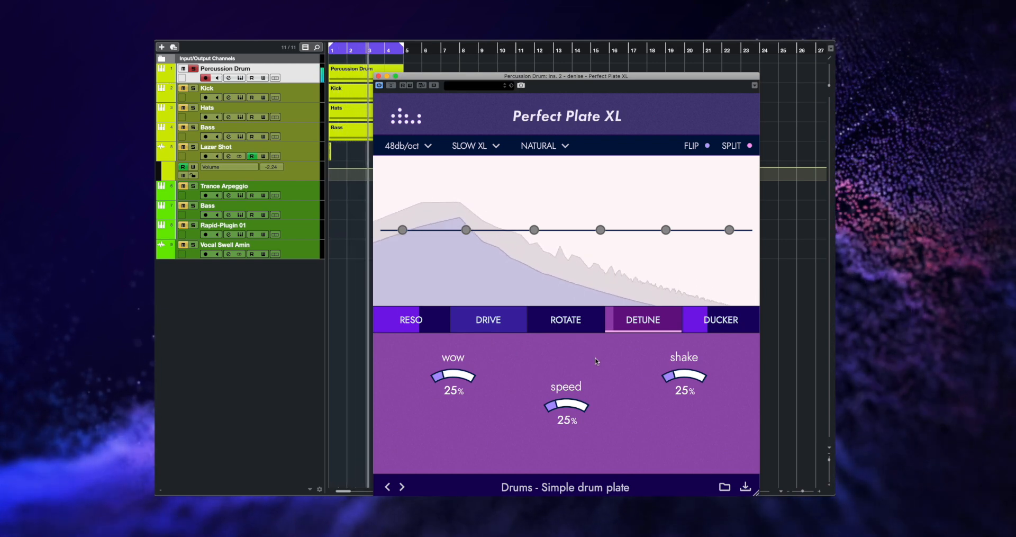
- Show the DUCKER settings and compare the loop with the ducker off and on, leaving it enabled
click(729, 328)
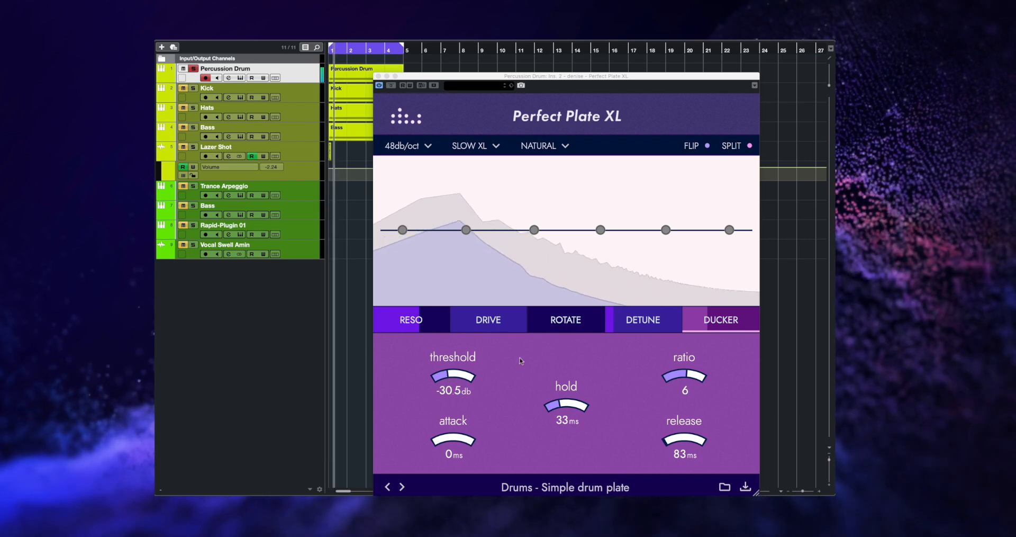
click(752, 320)
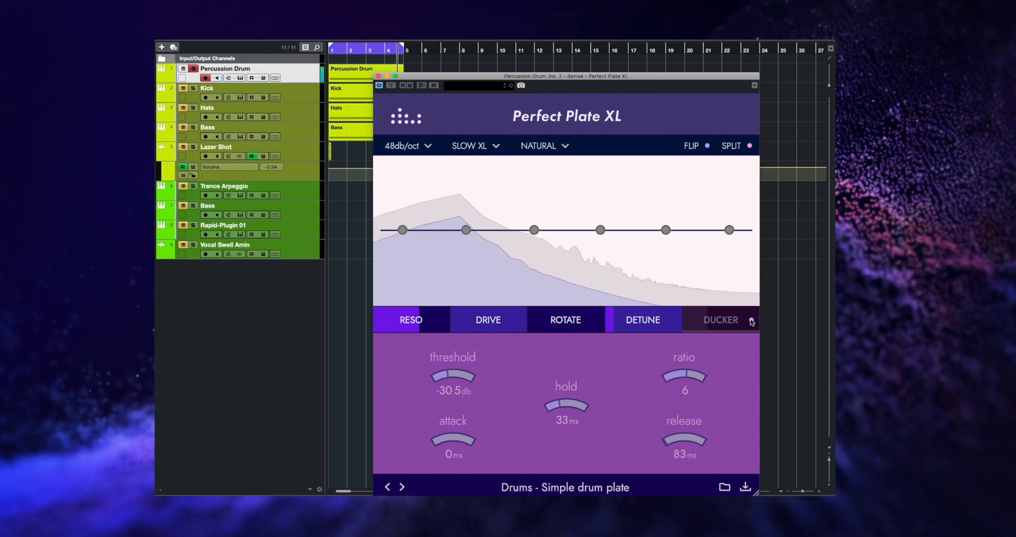
click(752, 320)
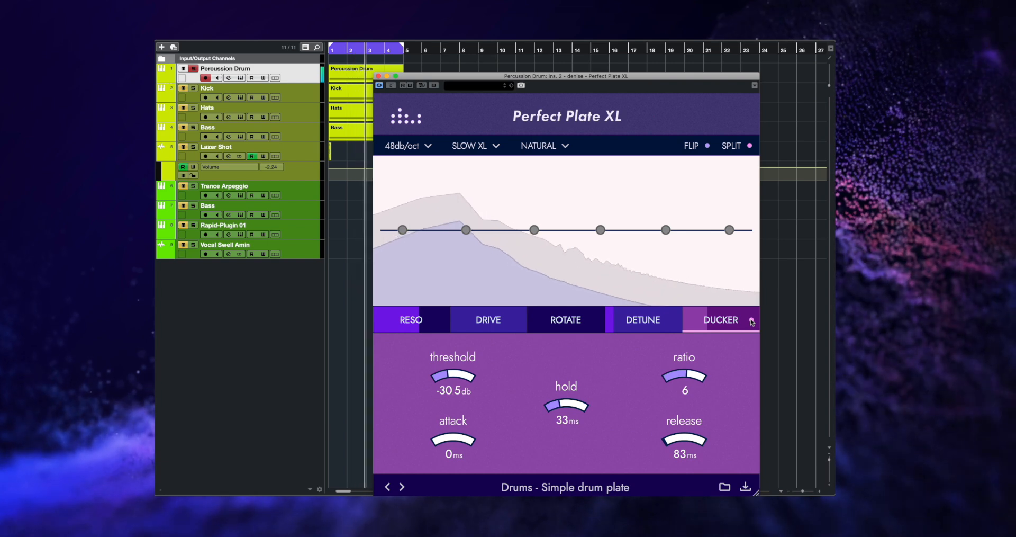
click(752, 321)
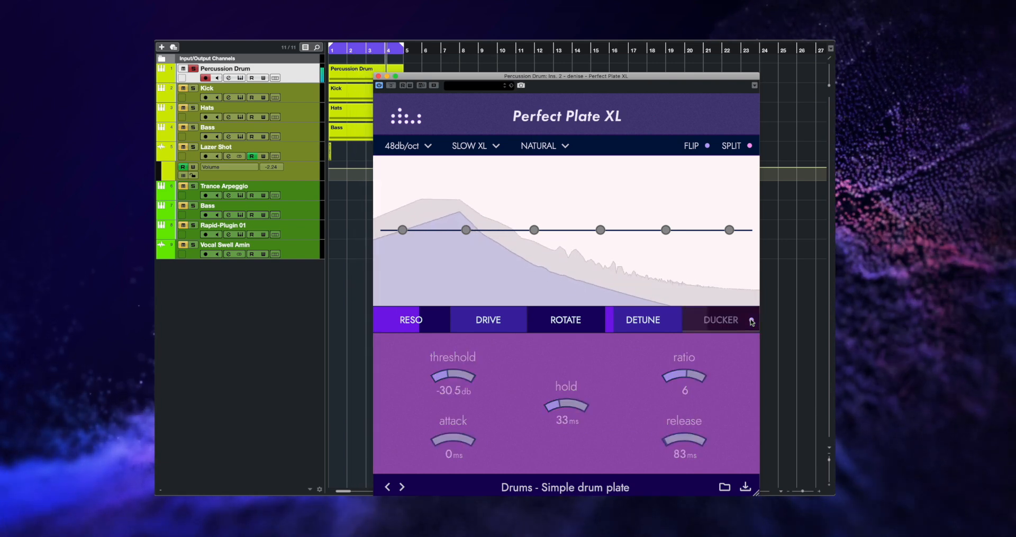
click(753, 320)
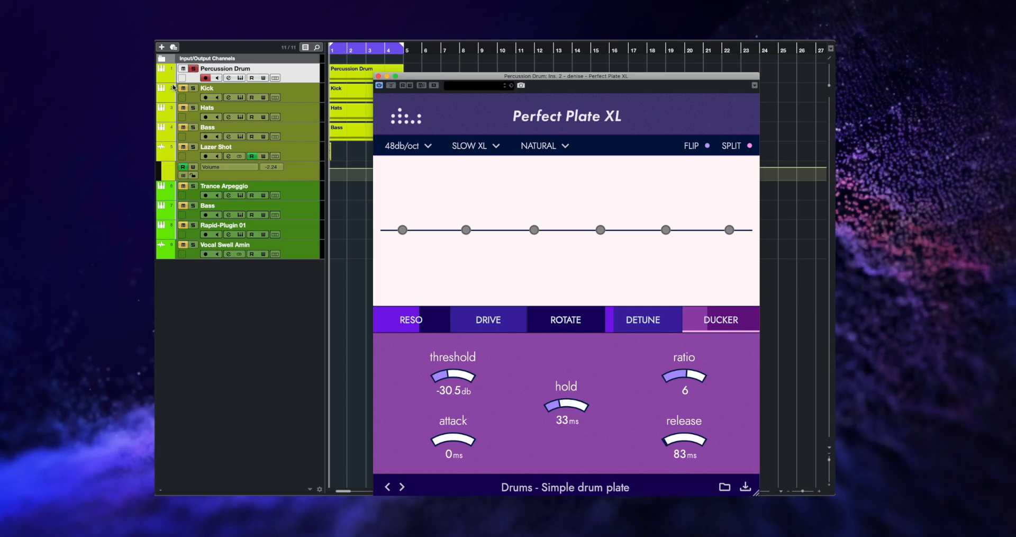
- Solo the Kick alongside the Percussion Drum and compare playback with the reverb bypassed and active
click(192, 88)
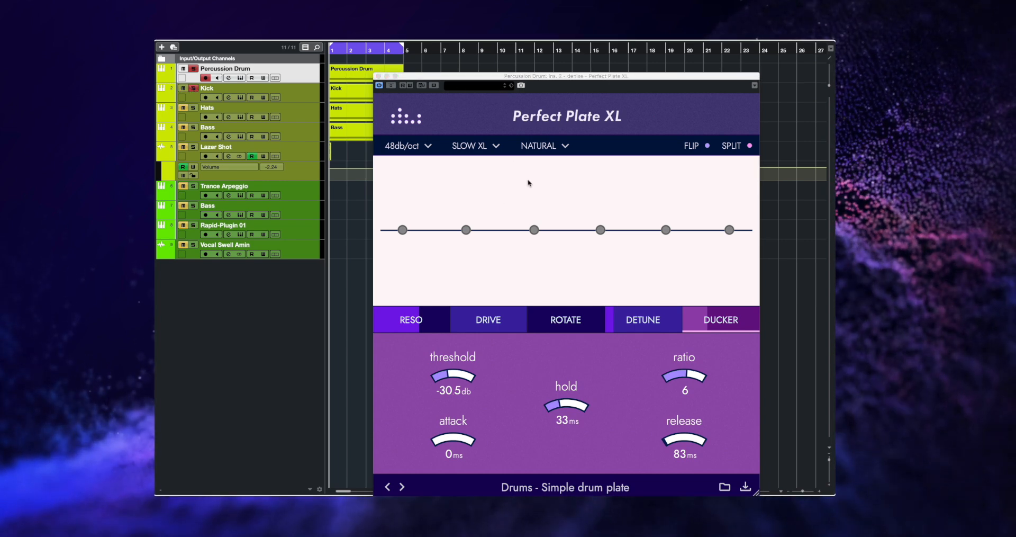
key(space)
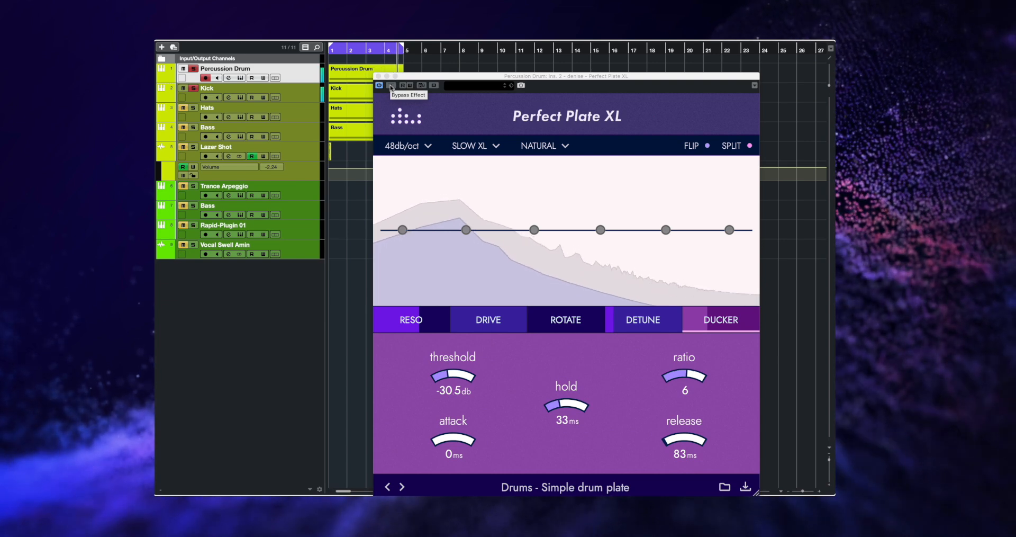
click(392, 86)
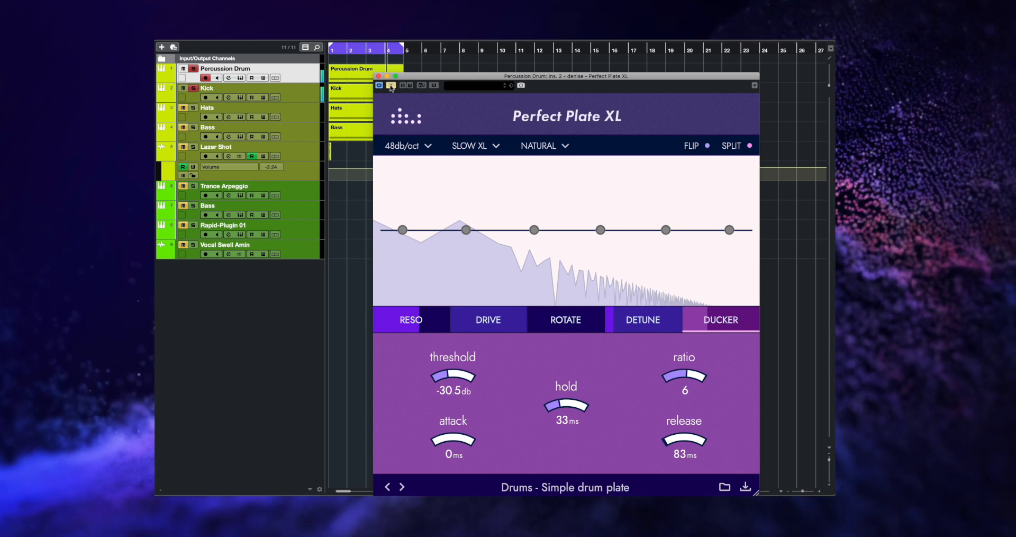
click(391, 86)
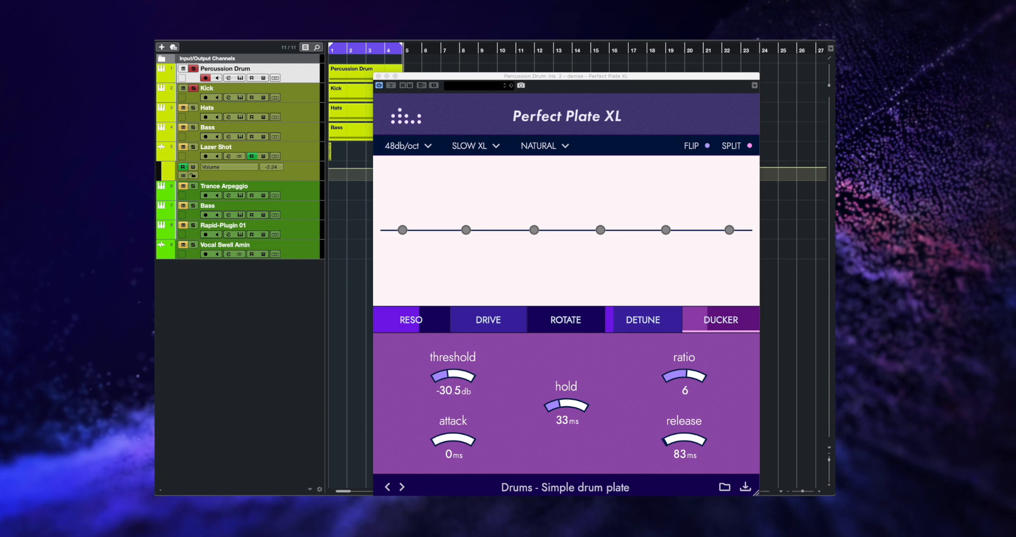
- Switch to the Hats track and audition its loop with the reverb bypassed
key(Down)
key(Down)
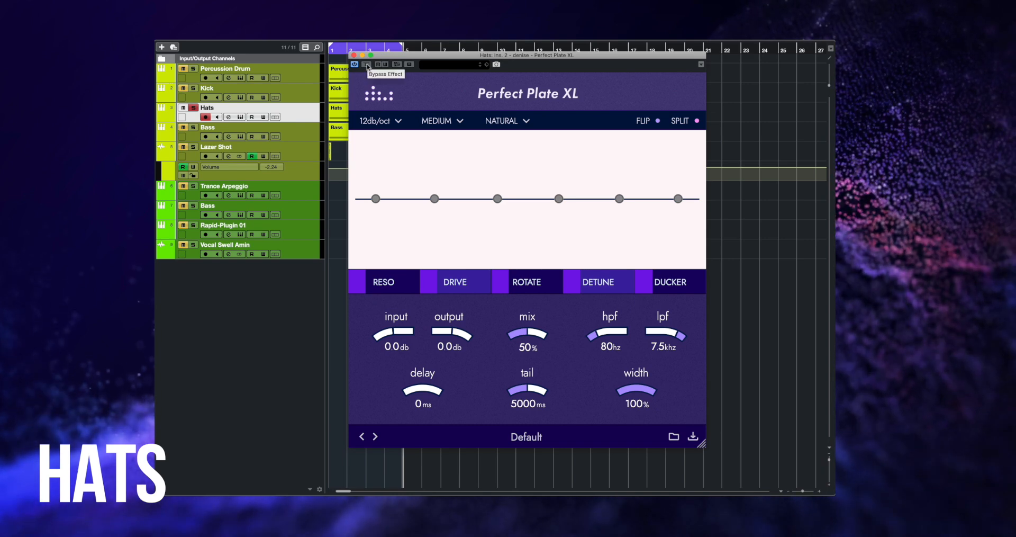
key(space)
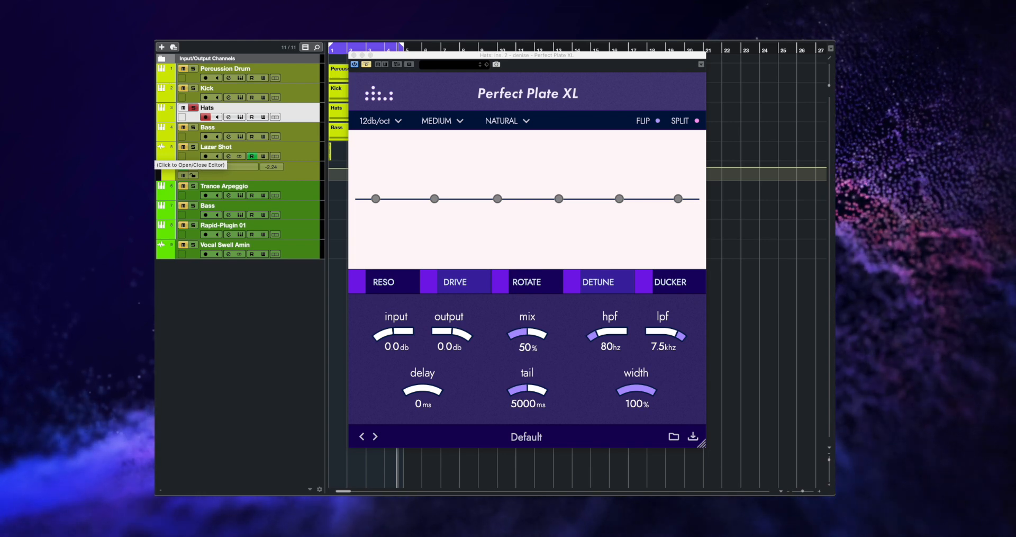
key(space)
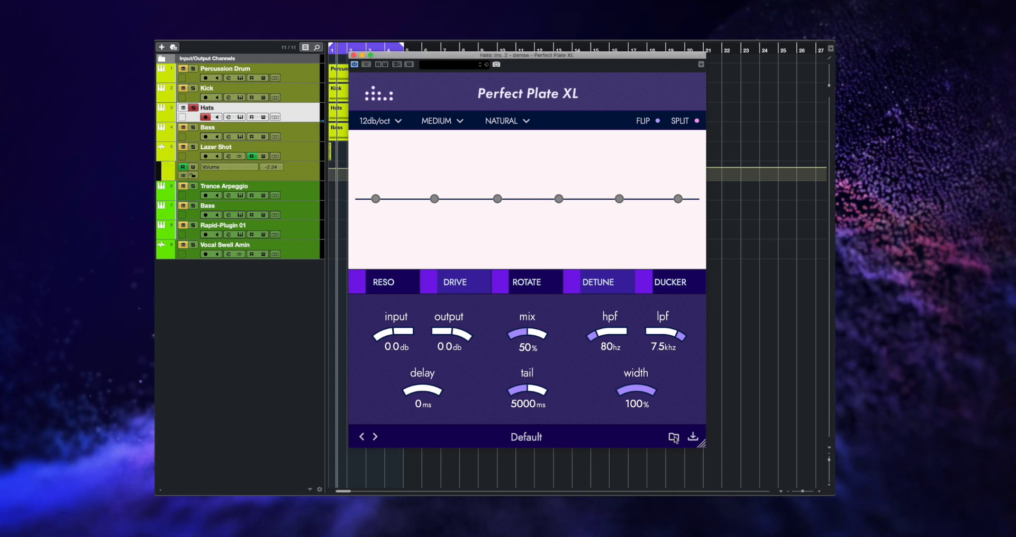
- Load the preset "A plate so clean you could eat off of it" on the Hats reverb and review its DUCKER settings
click(674, 436)
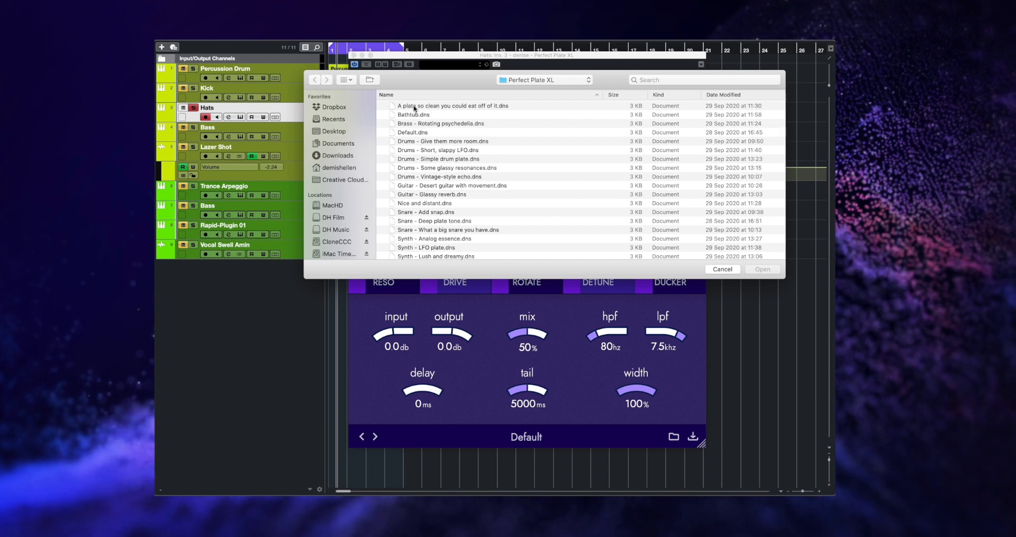
click(413, 106)
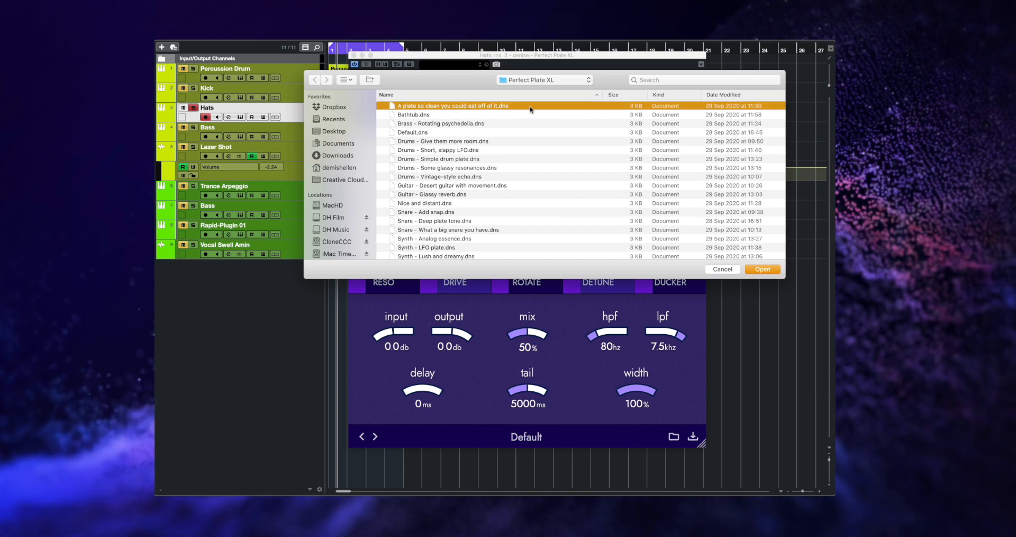
click(780, 273)
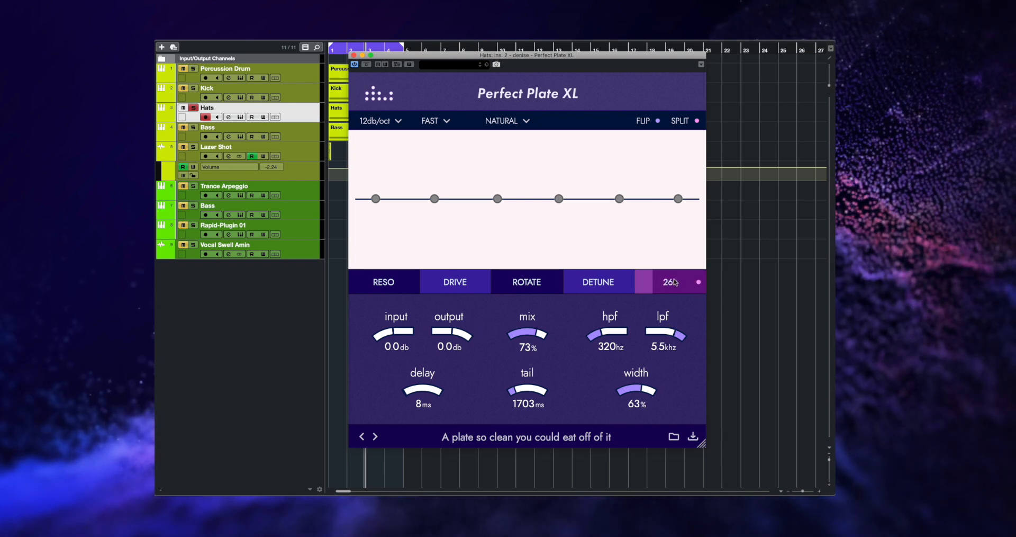
click(676, 282)
mouse_move(402, 284)
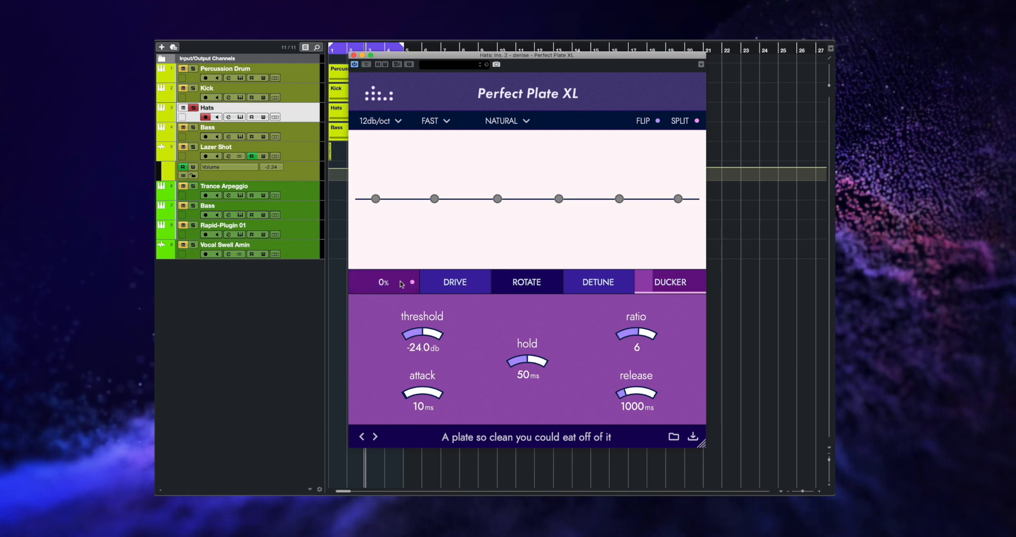
click(661, 286)
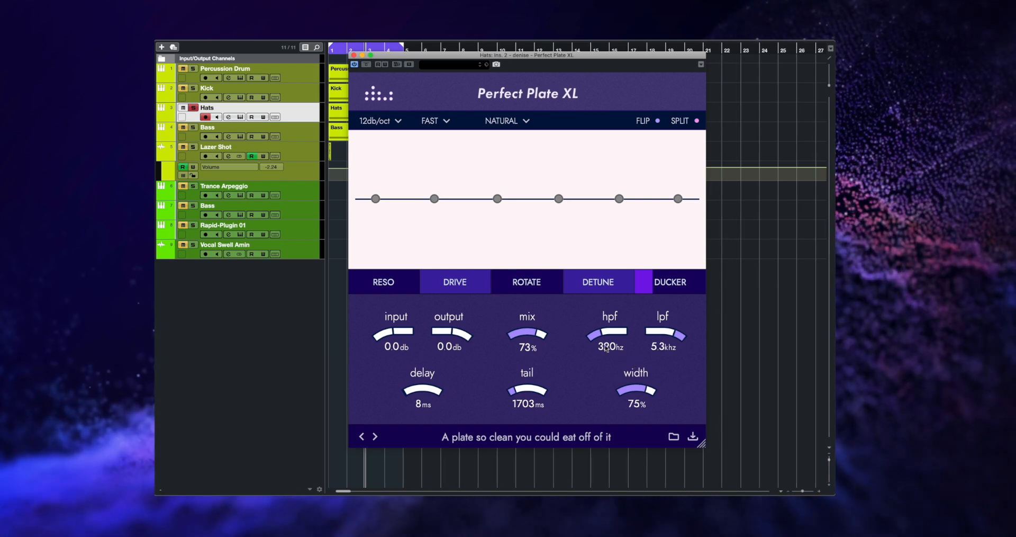
- Set the Hats reverb's hpf to 5.4 khz, lpf to 13.4 khz, delay to 0 ms and width to 26%
drag(610, 314, 613, 301)
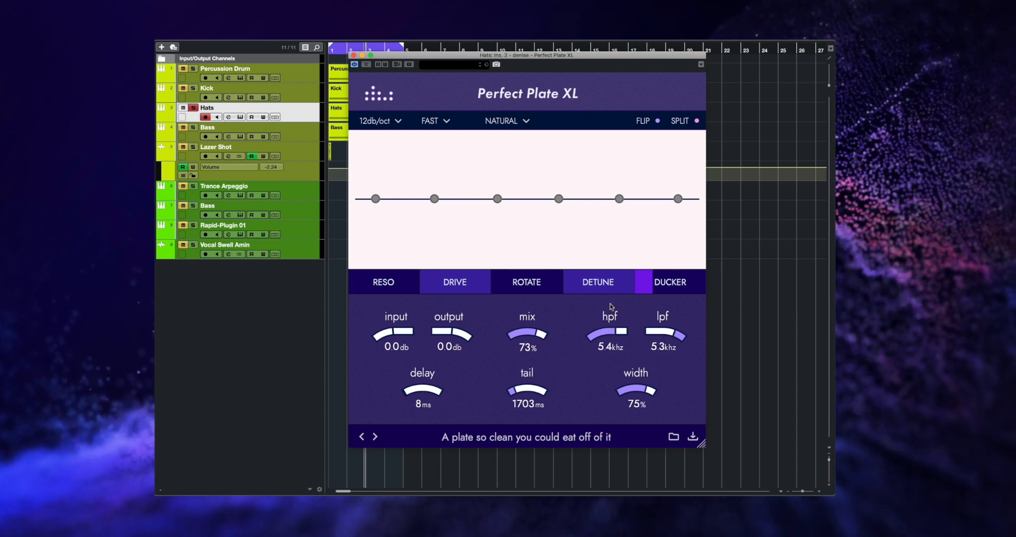
mouse_move(675, 334)
mouse_down()
mouse_move(680, 322)
mouse_move(678, 349)
mouse_up()
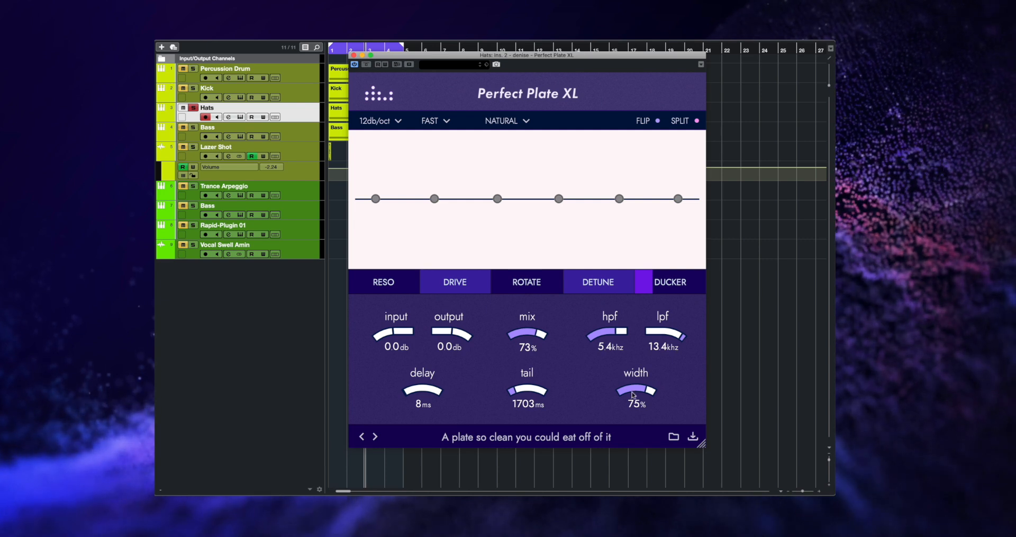
drag(623, 416, 621, 426)
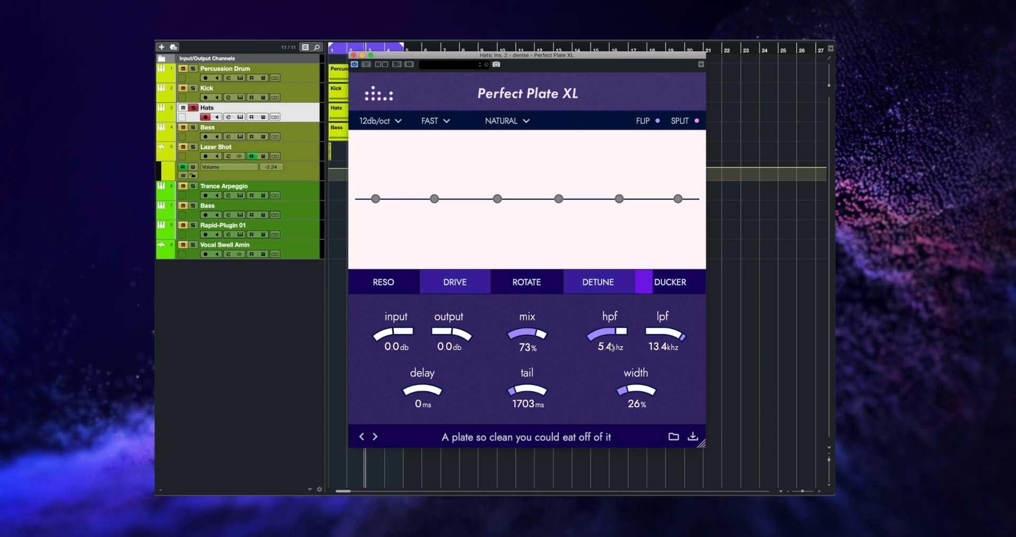
- Play the Hats loop and raise the reverb's tail to 7851 ms
key(period)
key(space)
drag(522, 387, 545, 334)
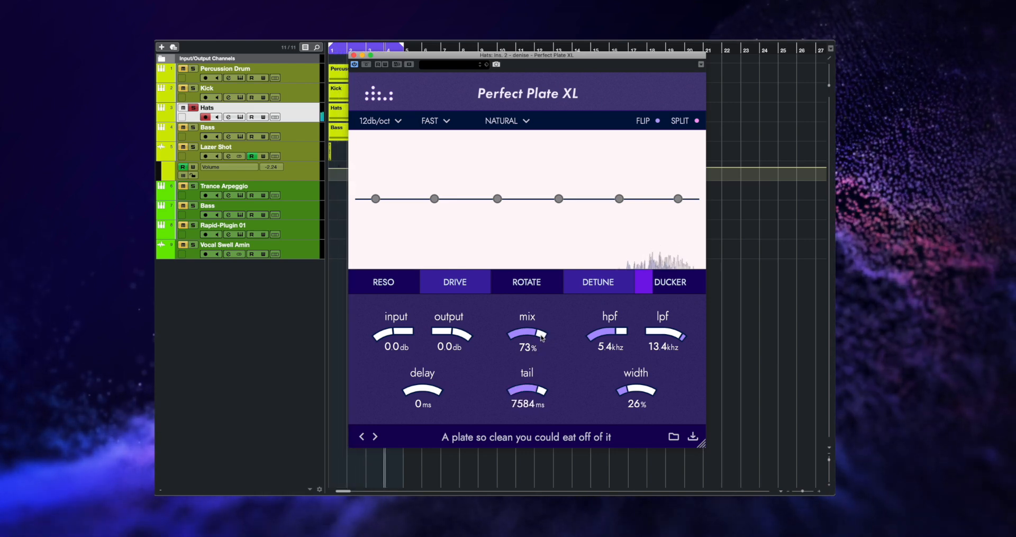
drag(541, 392, 540, 387)
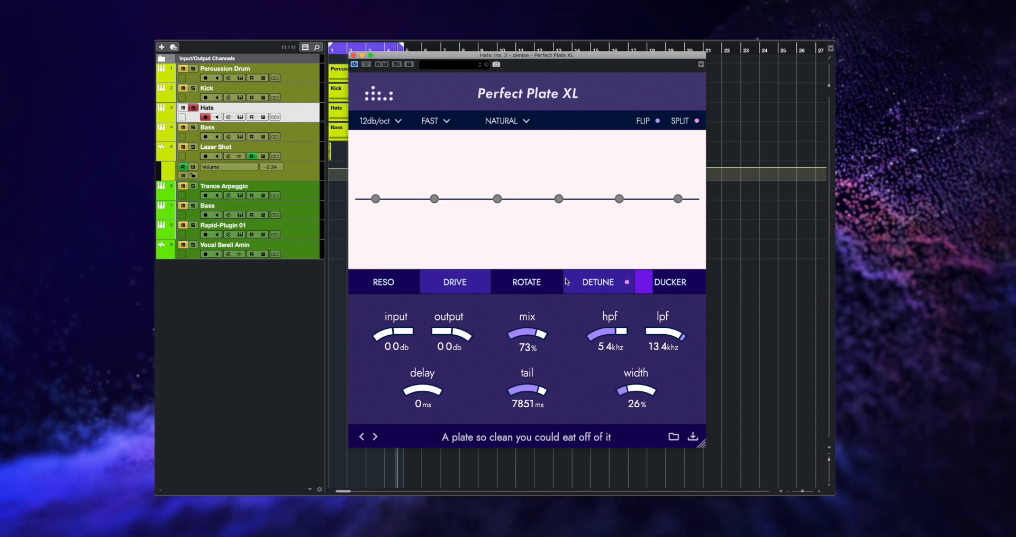
- Shape the Hats reverb curve with the first band at 1.3 khz, -24 db and the last band at 4.4 khz, 8.3 db, and play it
drag(376, 200, 561, 259)
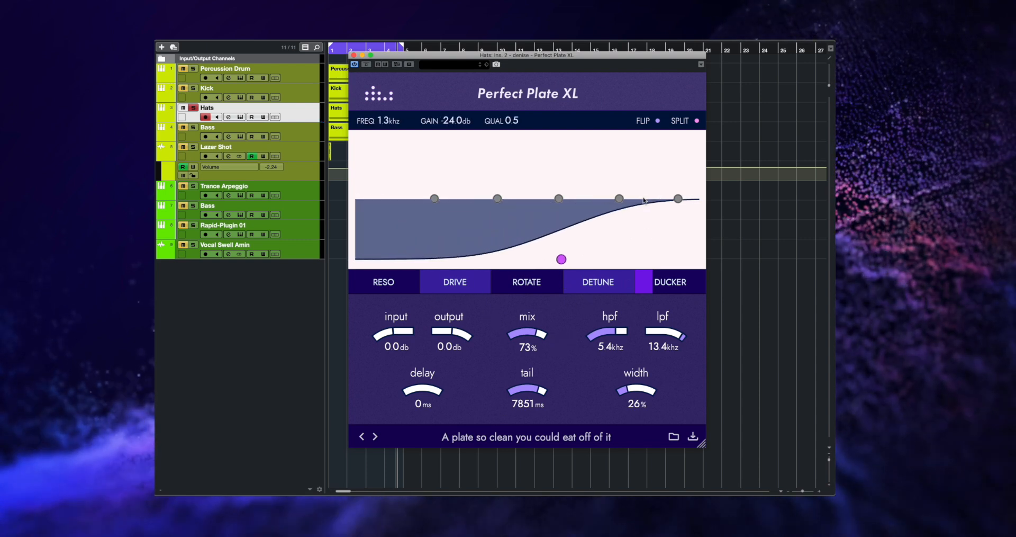
drag(677, 200, 622, 179)
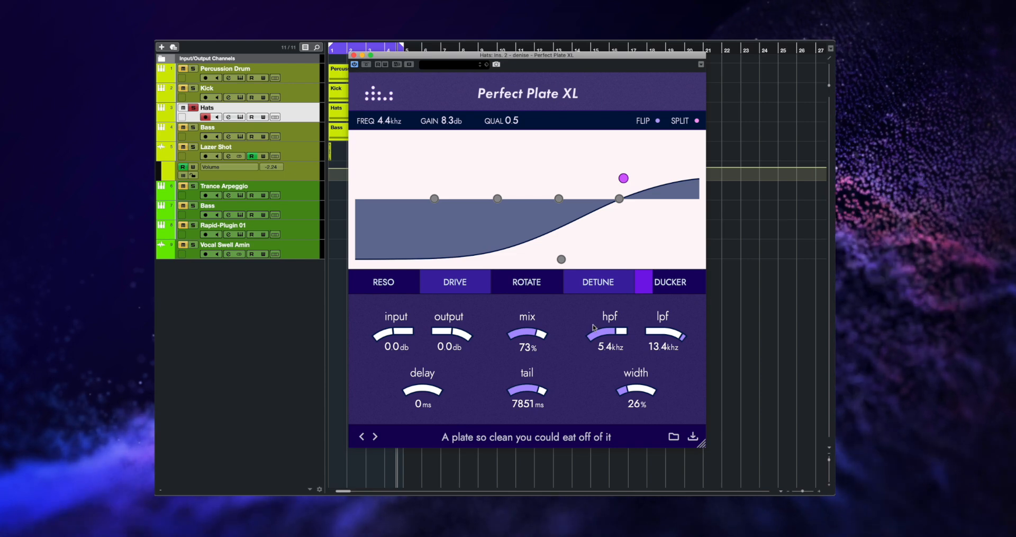
key(space)
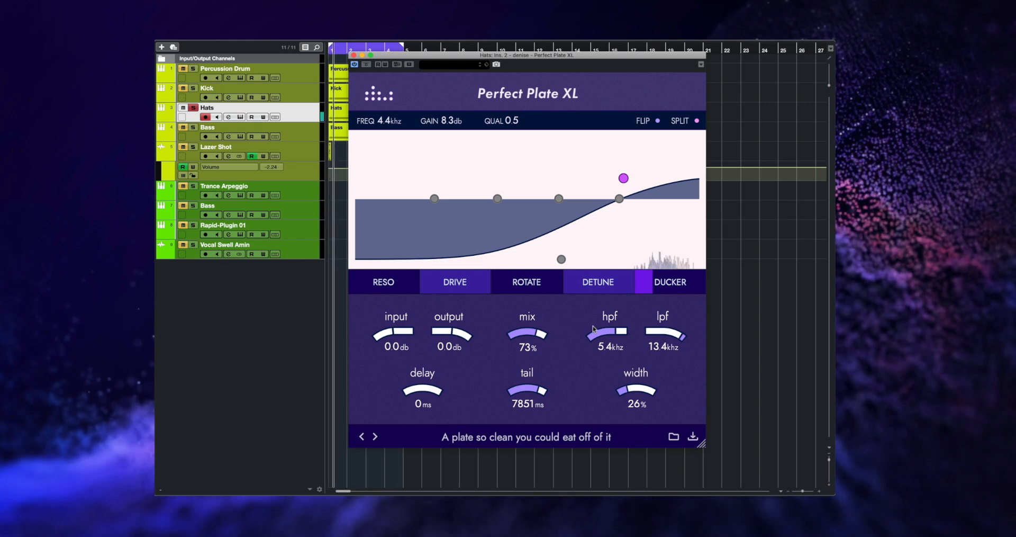
drag(619, 198, 622, 179)
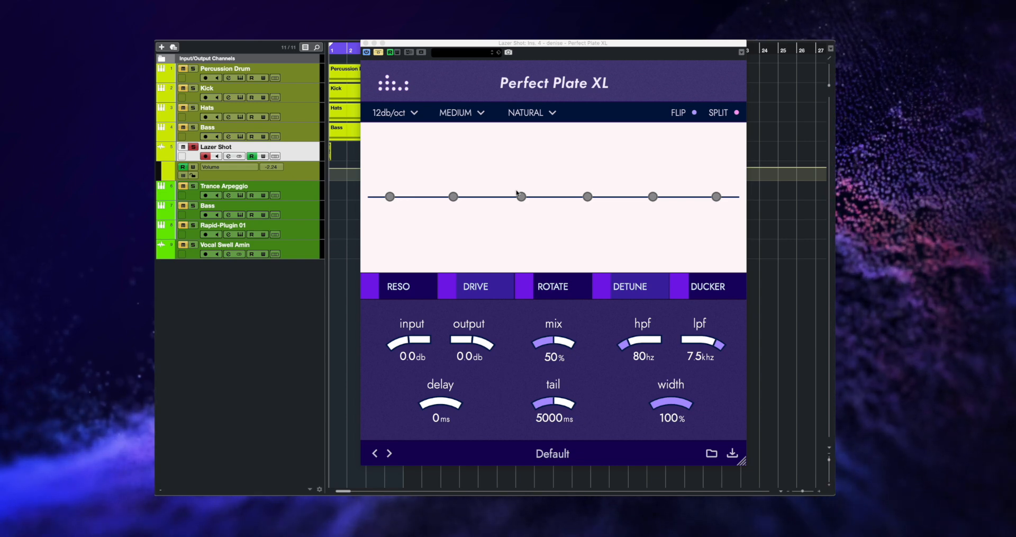
- Play the Lazer Shot and set its reverb's first band to 1.3 khz, -24 db and last band to 5.9 khz, 12.1 db
key(space)
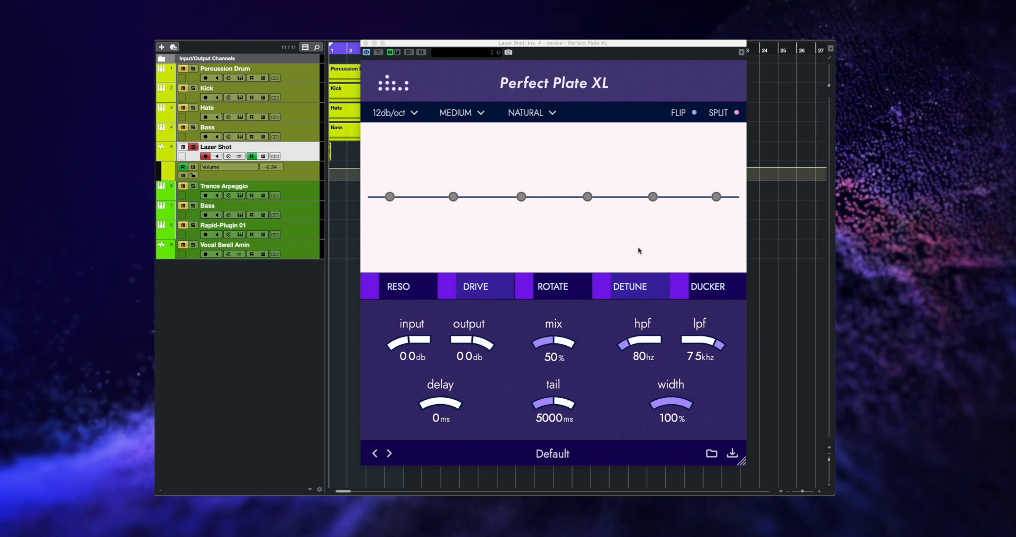
click(390, 196)
drag(390, 196, 573, 318)
drag(716, 197, 674, 165)
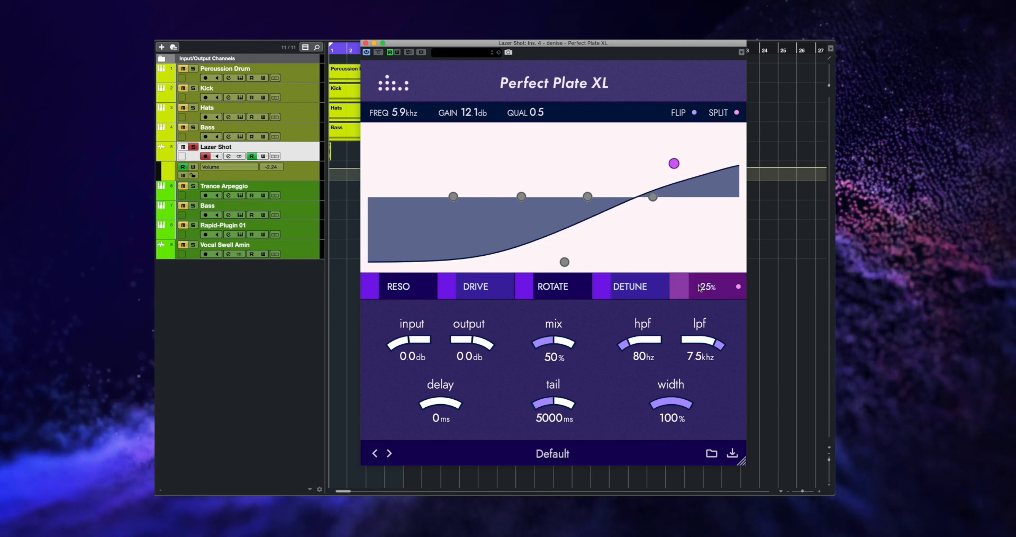
key(space)
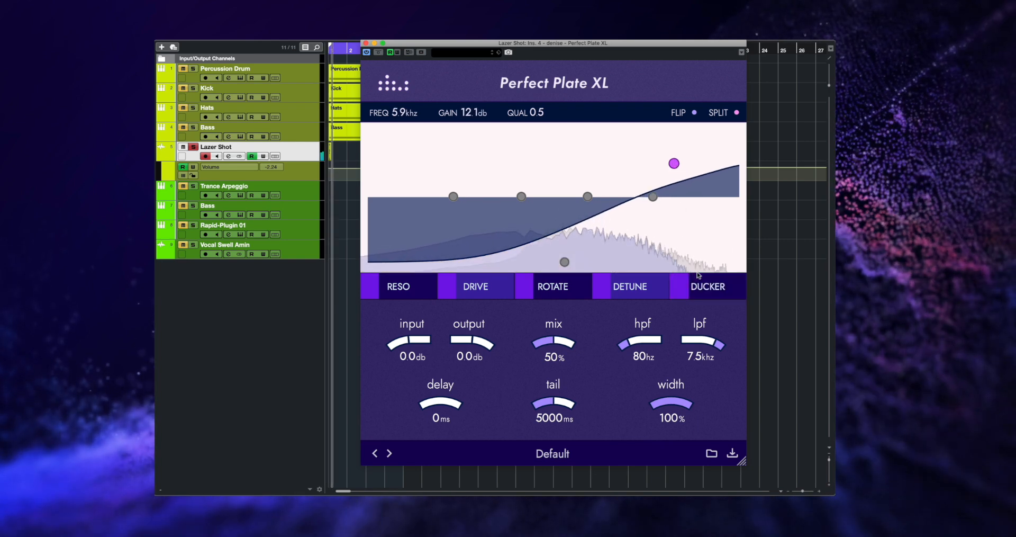
drag(565, 263, 591, 268)
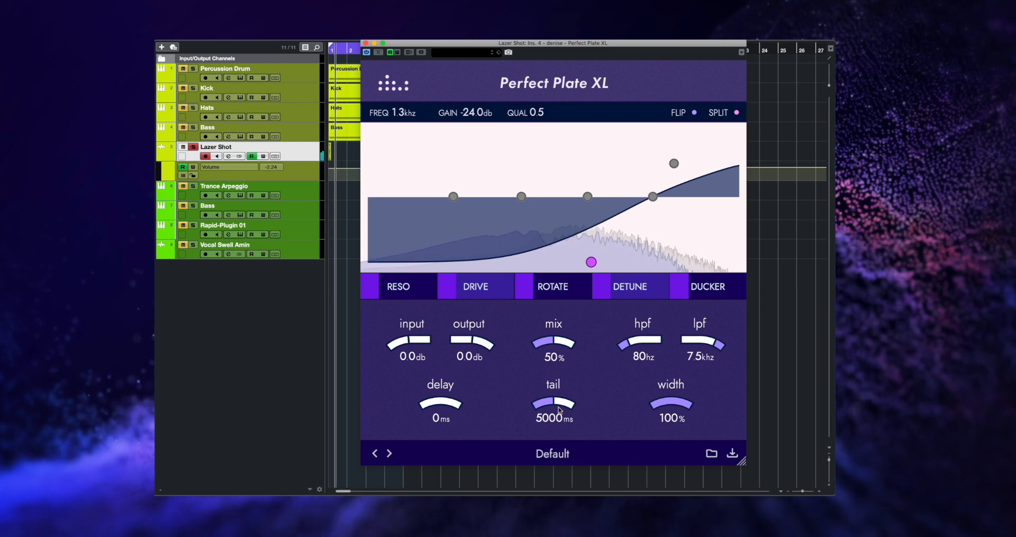
- Set the Lazer Shot reverb's hpf to 2000 hz and its lpf to 15000 hz
double_click(645, 355)
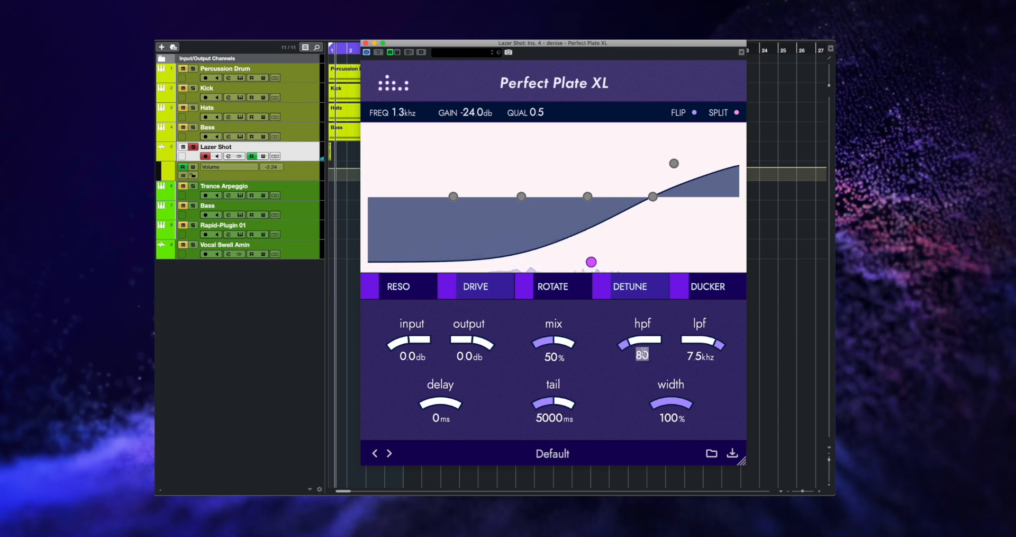
text(2000)
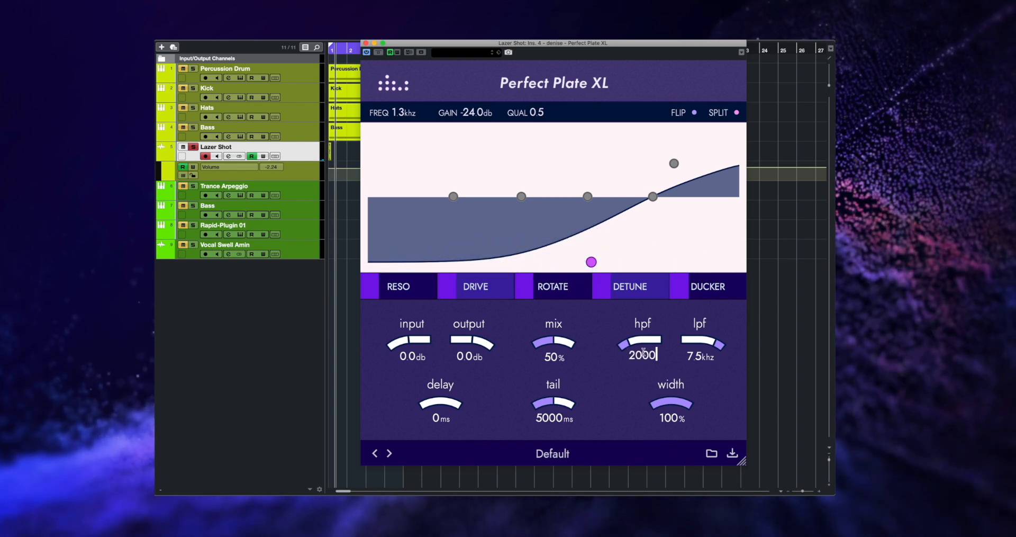
double_click(698, 356)
text(15000)
key(Return)
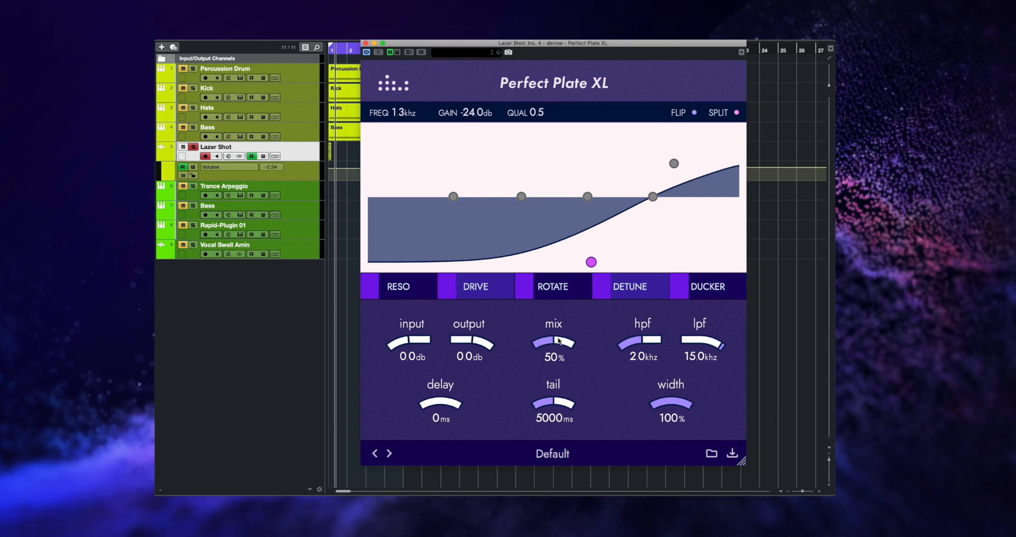
- Set the Lazer Shot reverb's tail to 7139 ms and mix to 60%, and play the result
mouse_move(598, 289)
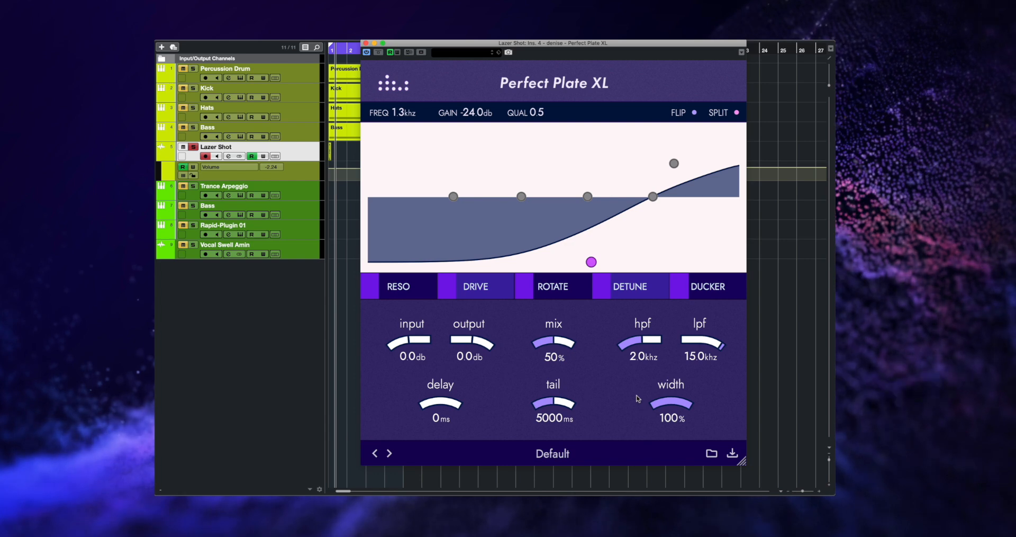
key(space)
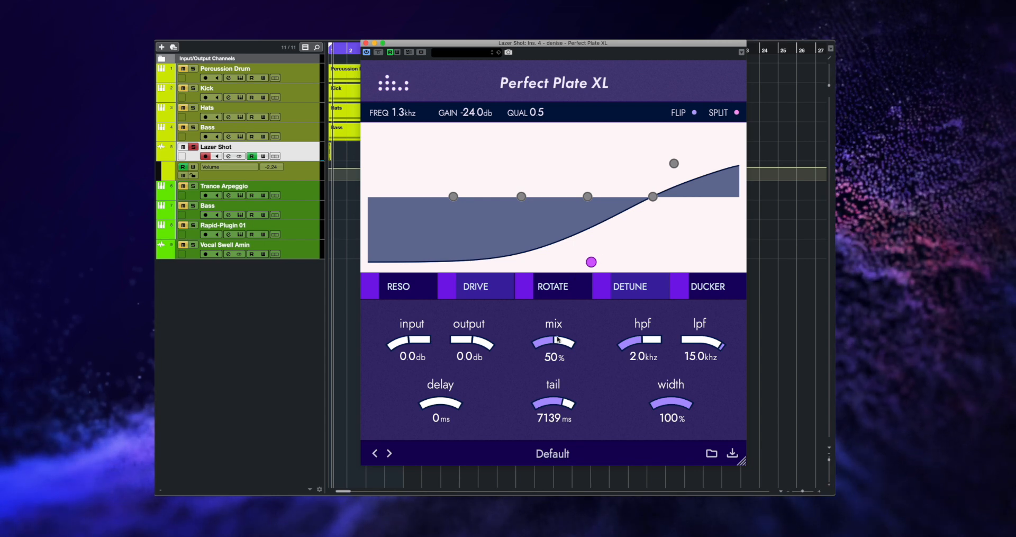
drag(561, 331, 562, 330)
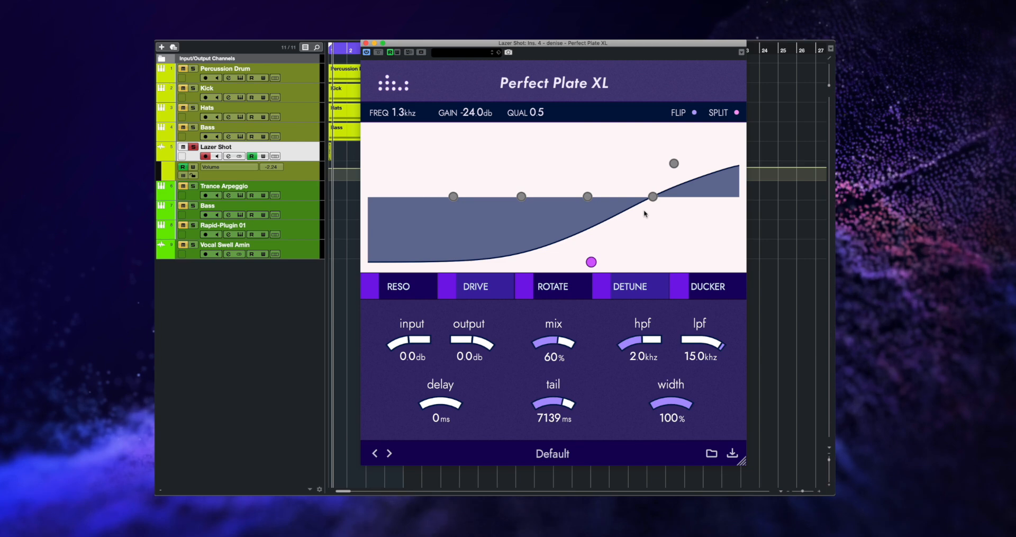
key(space)
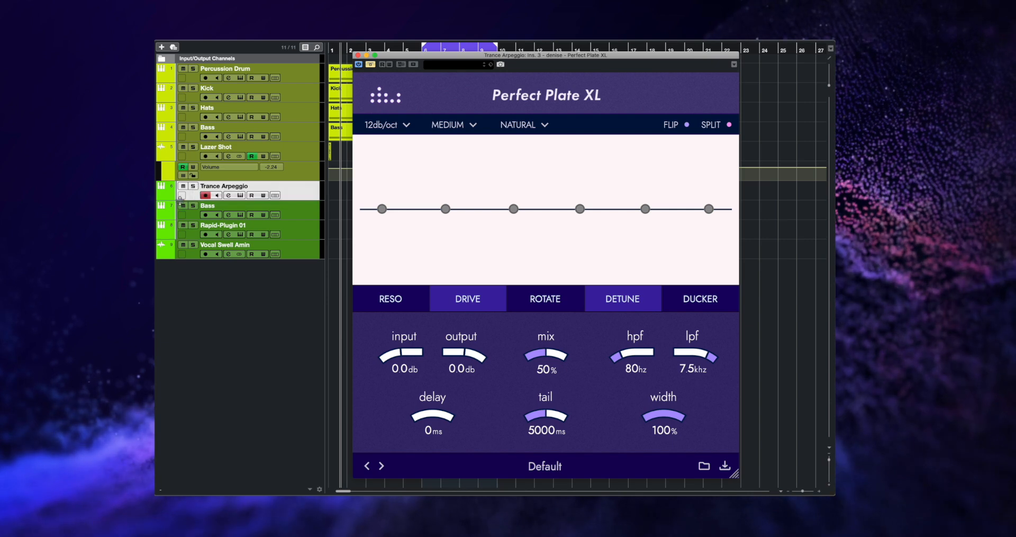
- Audition the Trance Arpeggio within the mix with its reverb bypassed, and soloed with the reverb active
key(space)
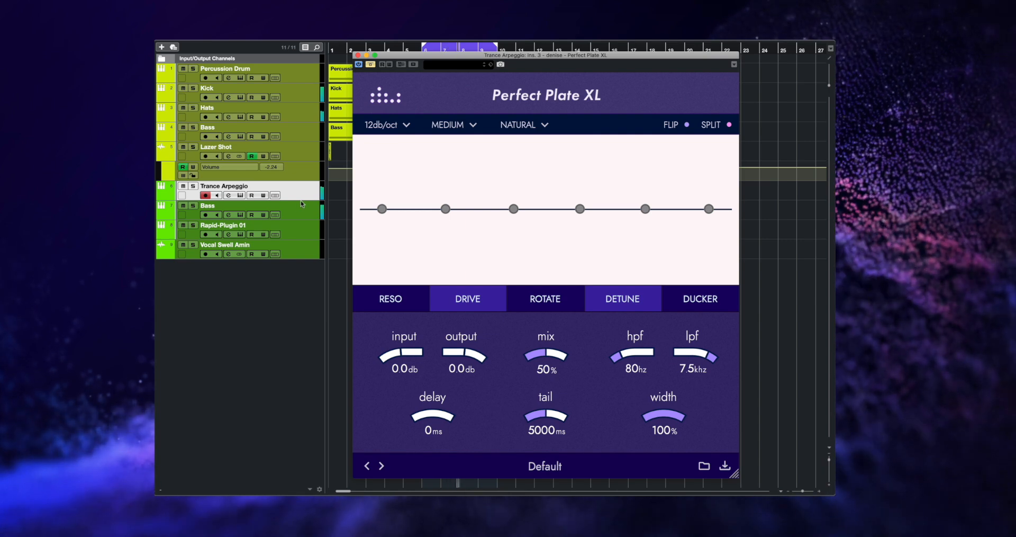
click(194, 186)
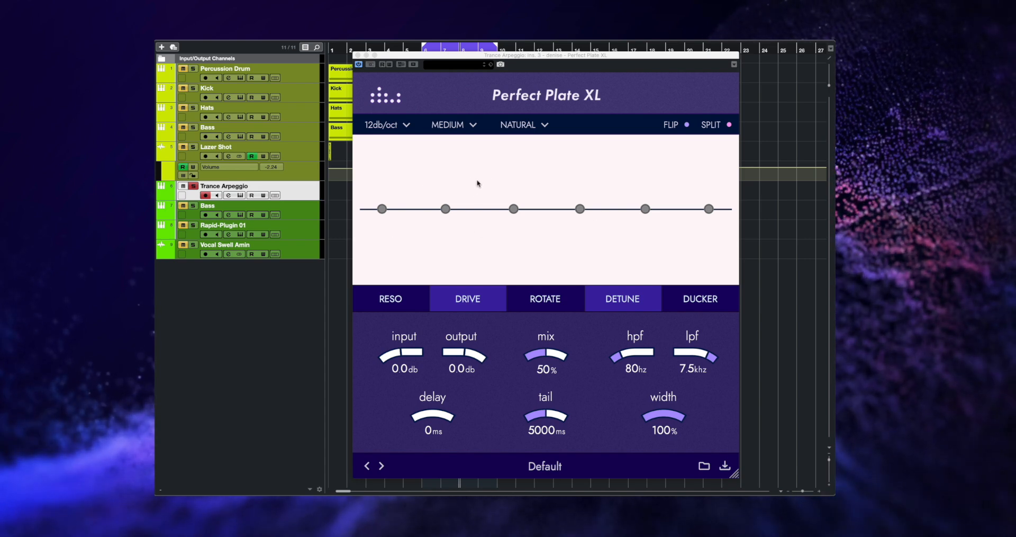
key(space)
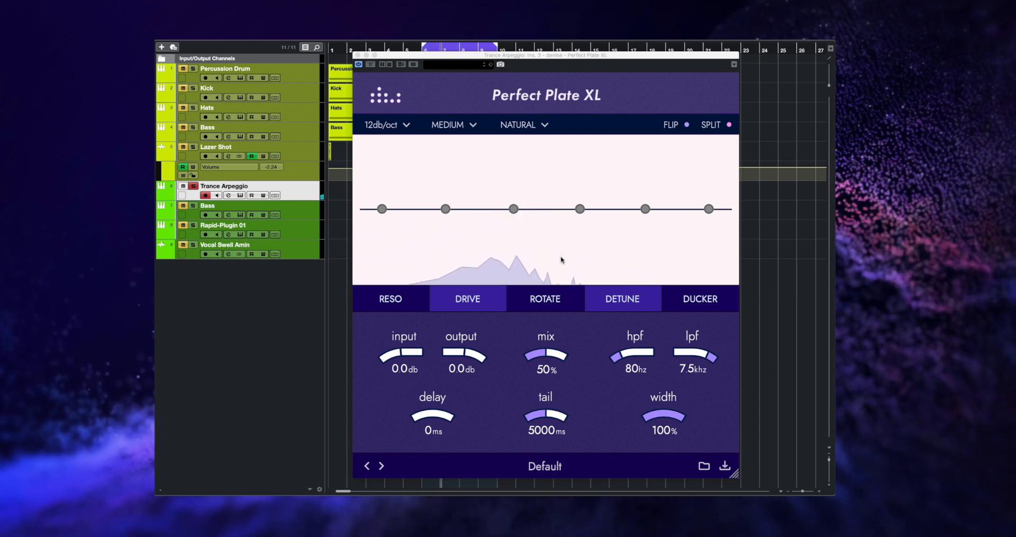
- Set the Trance Arpeggio reverb's mix to 32%, hpf to 194 hz, lpf to 14.6 khz and width to 71%, auditioning the loop
drag(537, 350, 540, 370)
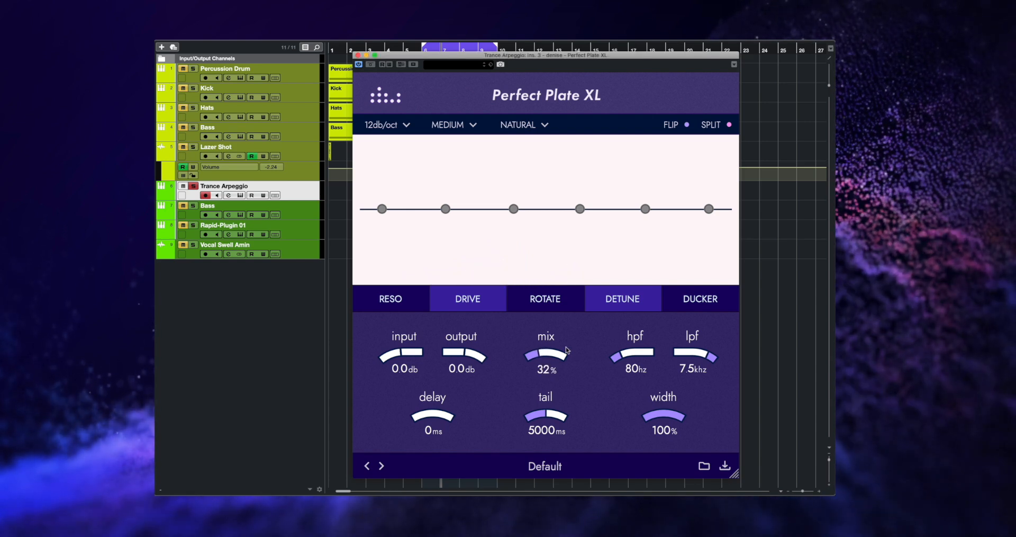
mouse_move(708, 360)
mouse_down()
mouse_move(704, 371)
mouse_move(713, 364)
mouse_up()
drag(618, 358, 626, 351)
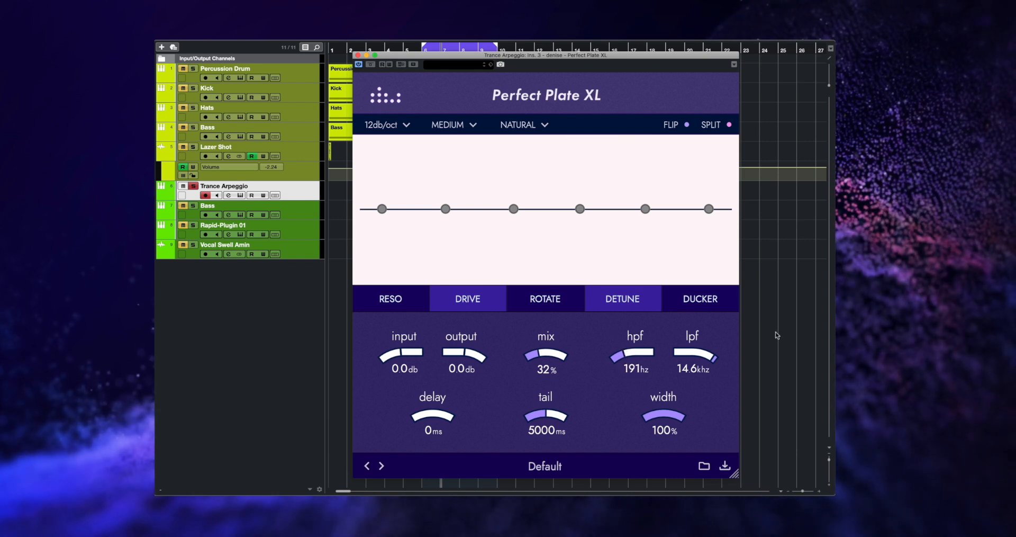
drag(643, 422, 665, 435)
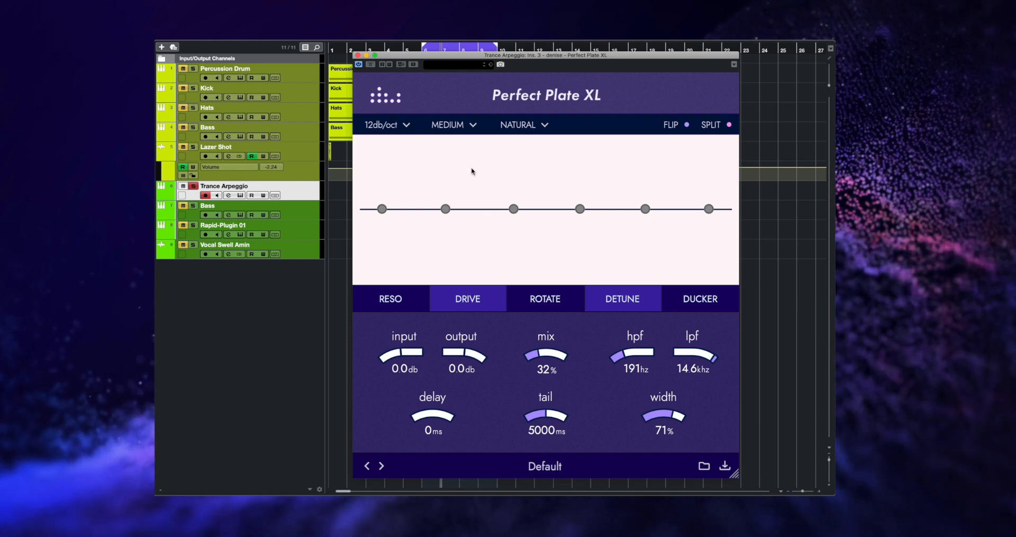
key(space)
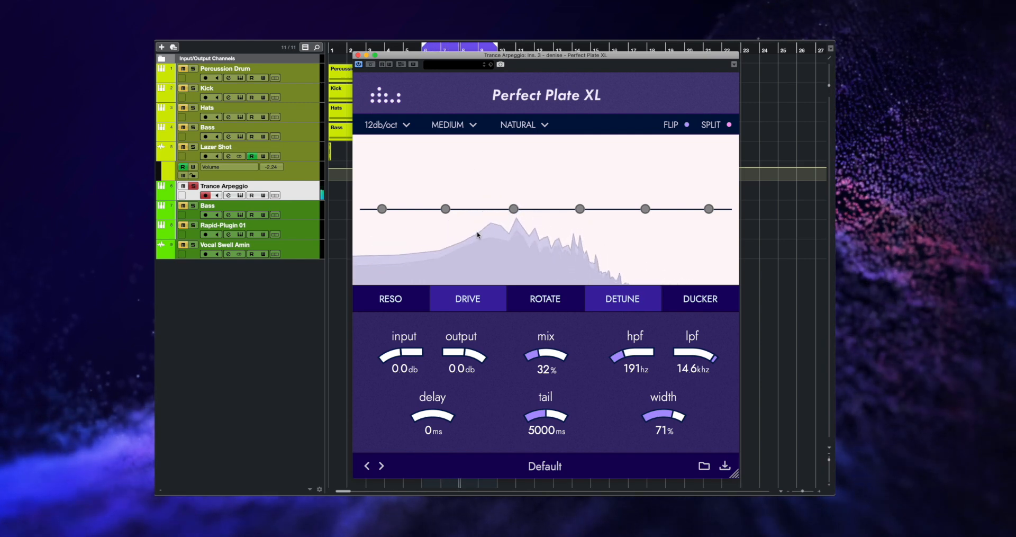
scroll(629, 337, up, 1)
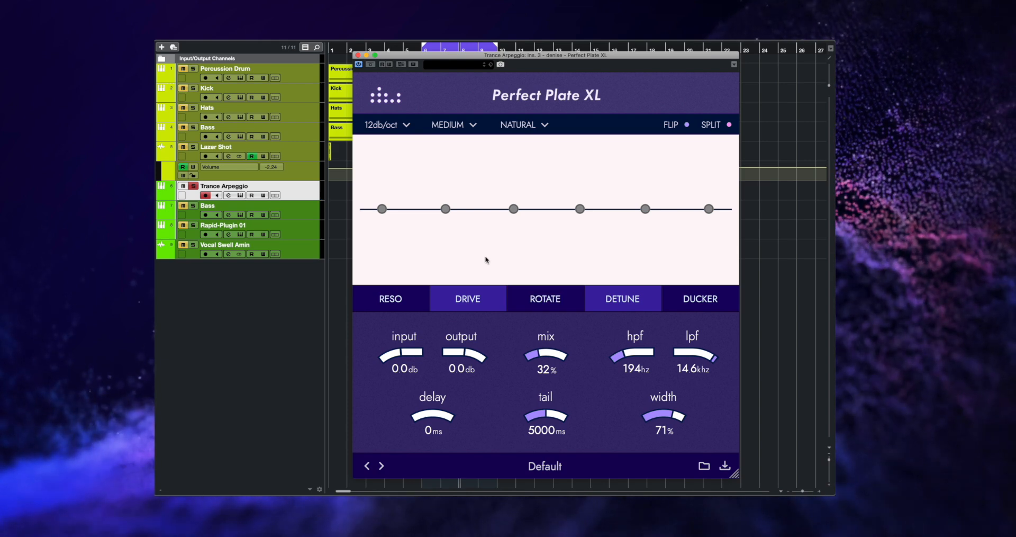
- Turn off the RESO, DRIVE and DETUNE effects on the Trance Arpeggio reverb
click(422, 300)
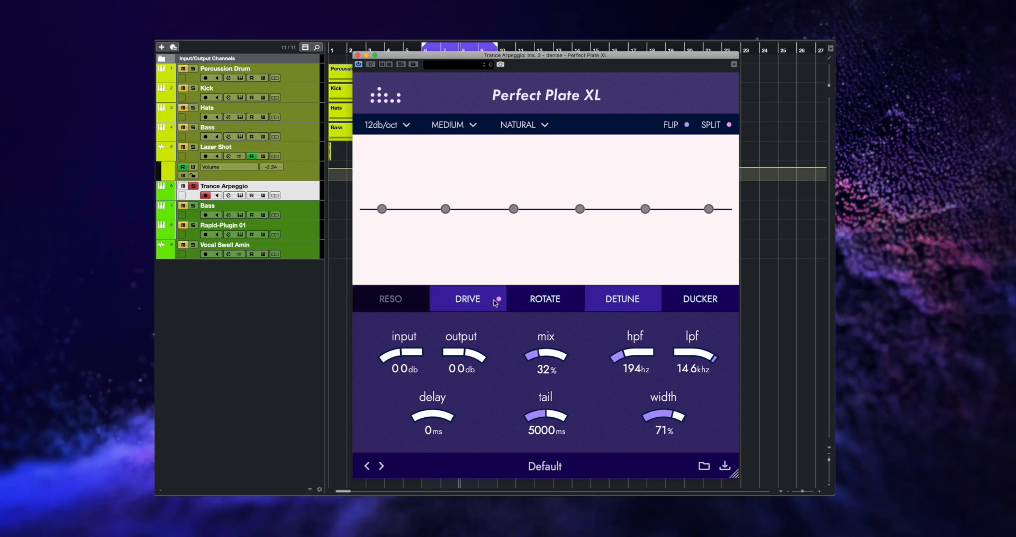
click(499, 301)
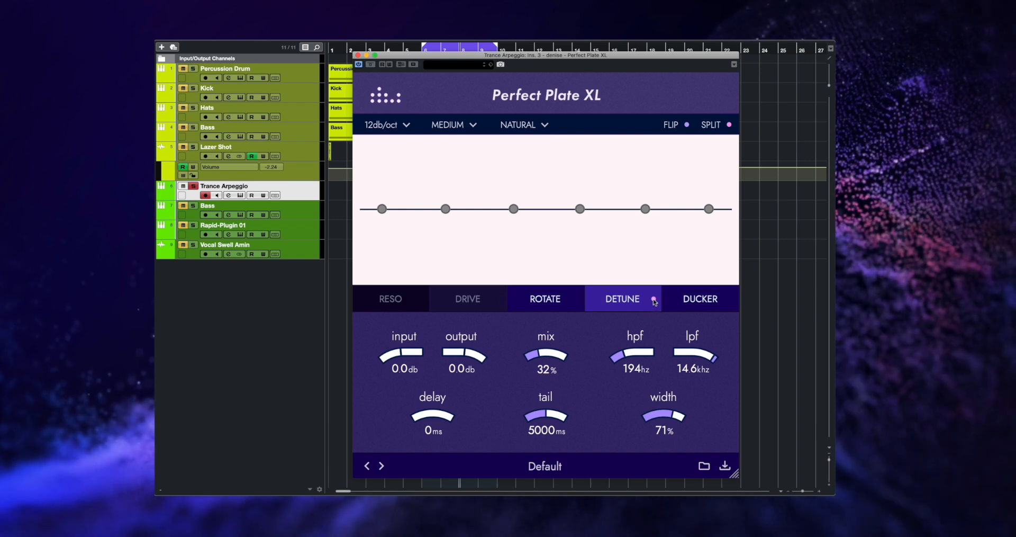
click(655, 300)
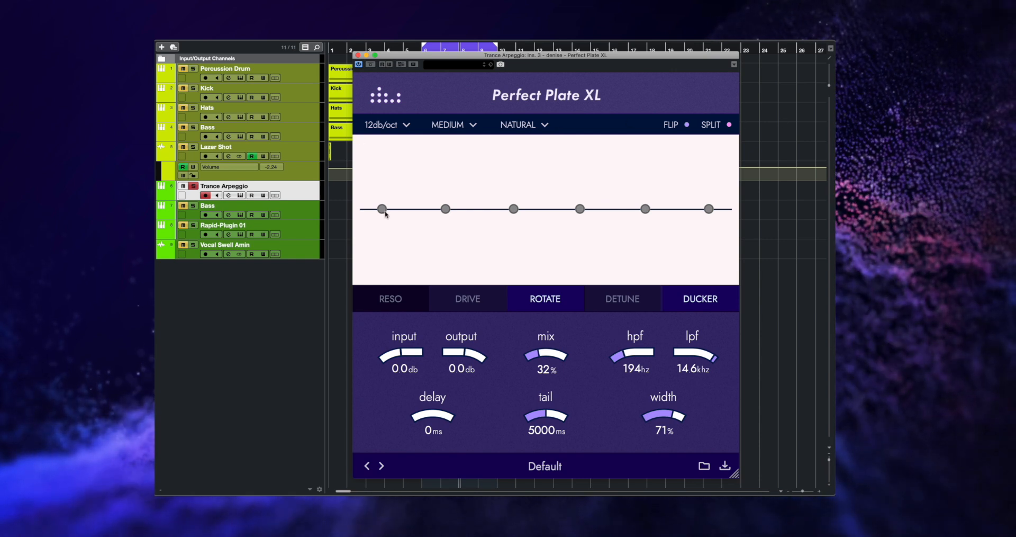
- Cut the lows of the Trance Arpeggio reverb with the first band at 385 hz, -24 db and quality 2.7
drag(383, 209, 496, 296)
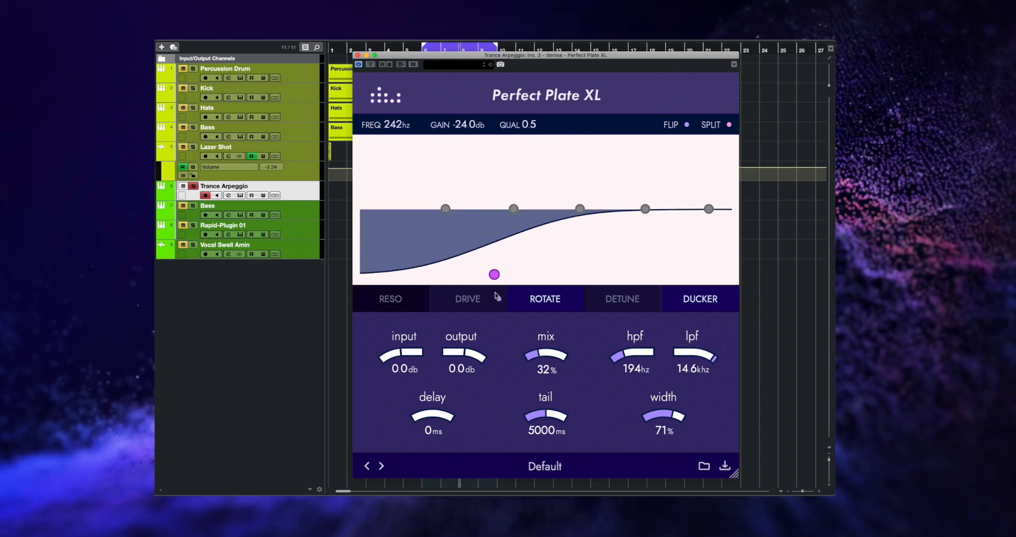
scroll(495, 274, up, 9)
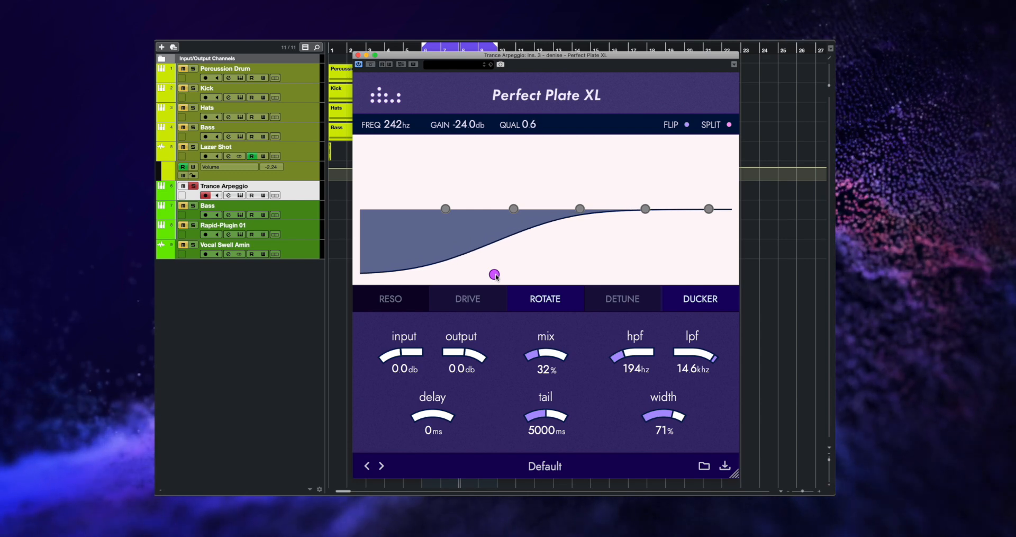
scroll(494, 275, up, 12)
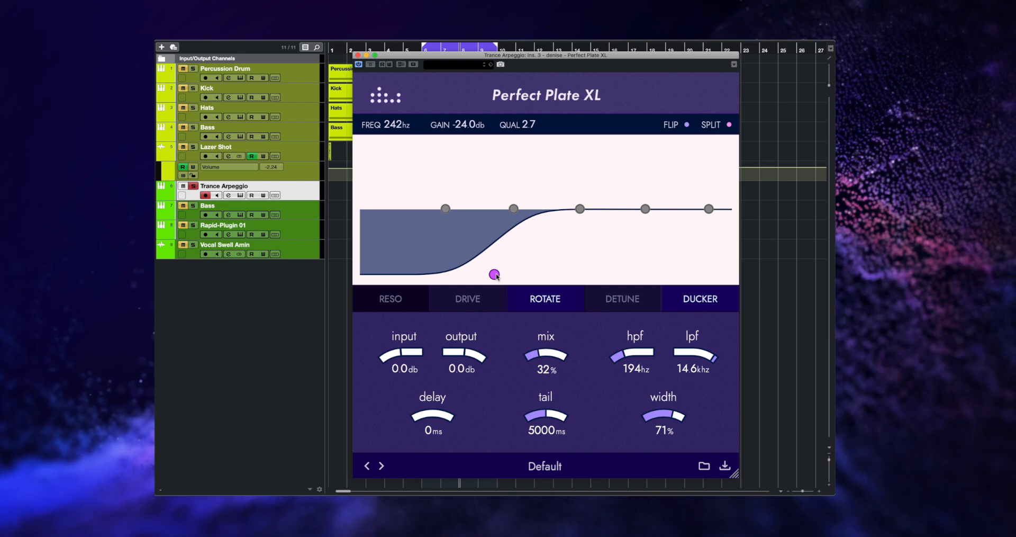
drag(494, 274, 519, 307)
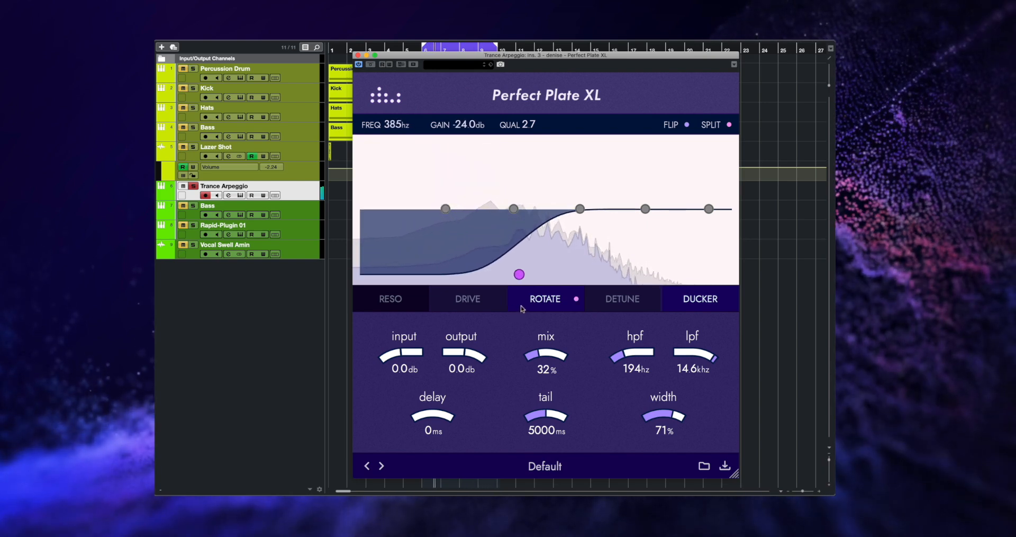
- Add a dip to the reverb curve with the fourth band at 889 hz, -4.6 db and quality 1.5
drag(580, 208, 564, 224)
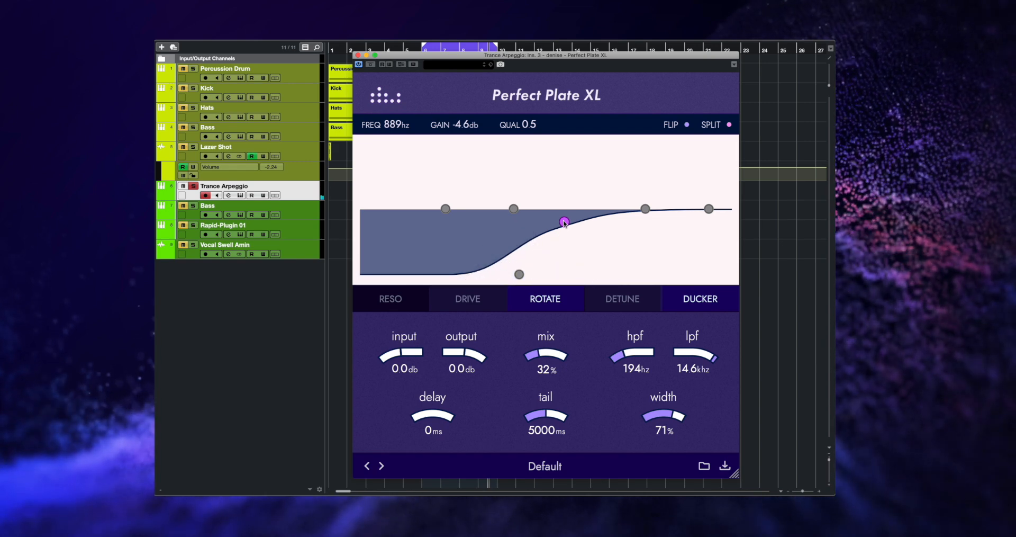
scroll(564, 222, down, 1)
scroll(564, 222, up, 7)
scroll(565, 223, up, 4)
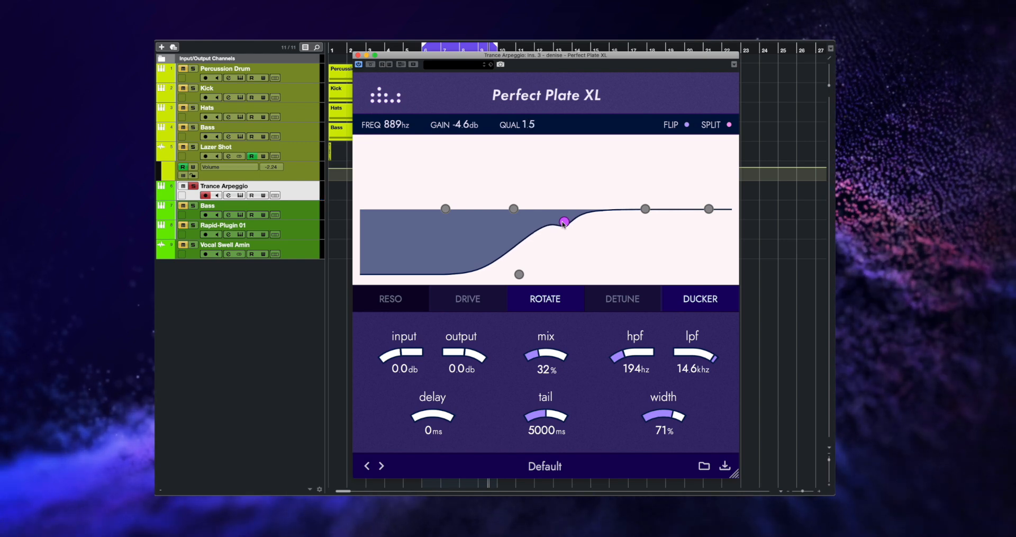
- Lower the first band's frequency and refine the fourth band to 1.0 khz, -2.6 db and quality 0.9
scroll(564, 224, down, 2)
drag(519, 274, 501, 277)
click(565, 221)
scroll(571, 222, down, 3)
drag(571, 222, 574, 223)
drag(572, 183, 574, 220)
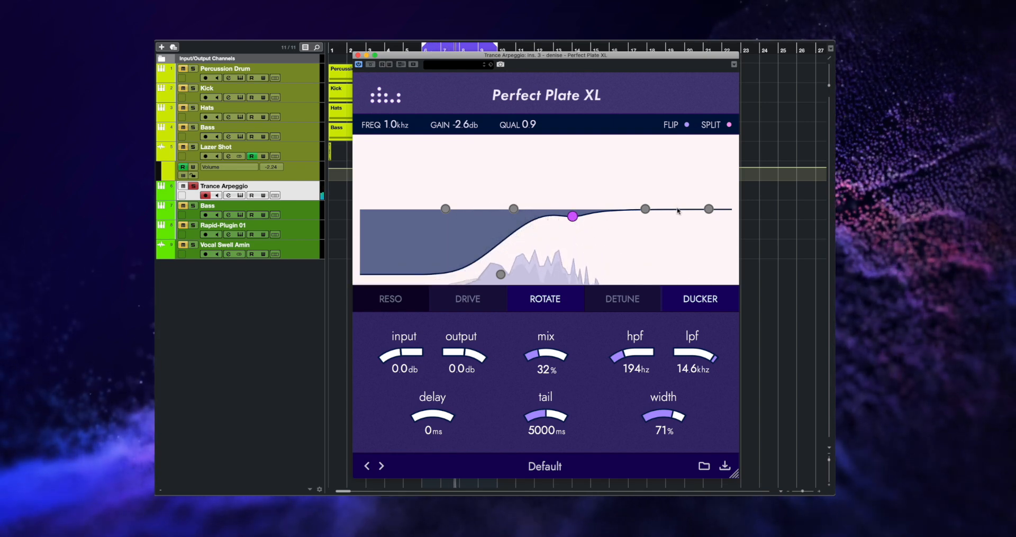
- Boost the Trance Arpeggio reverb's fifth EQ band at 6.8 khz, 4.9 db, quality 0.5, and set the mix to 35%
drag(645, 209, 671, 197)
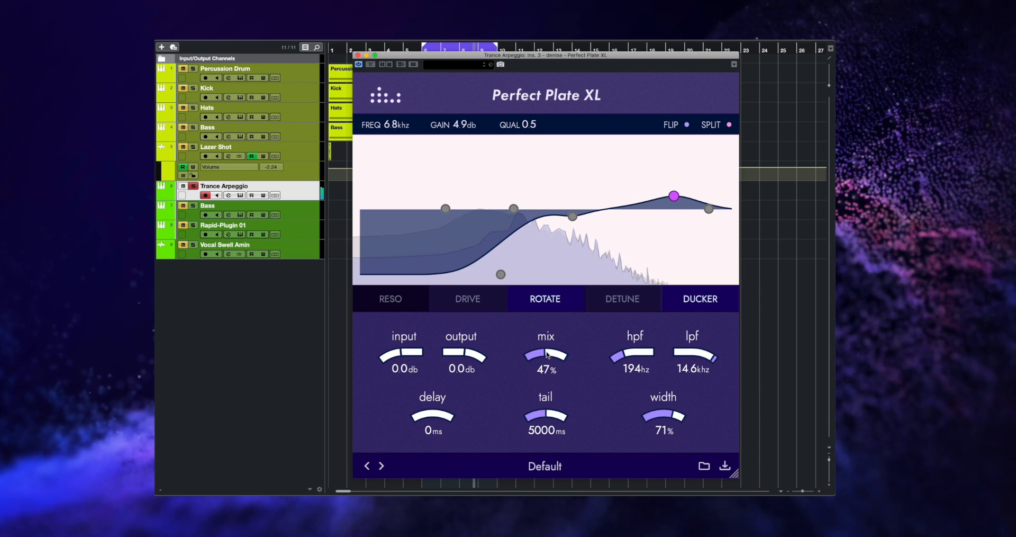
drag(548, 353, 545, 363)
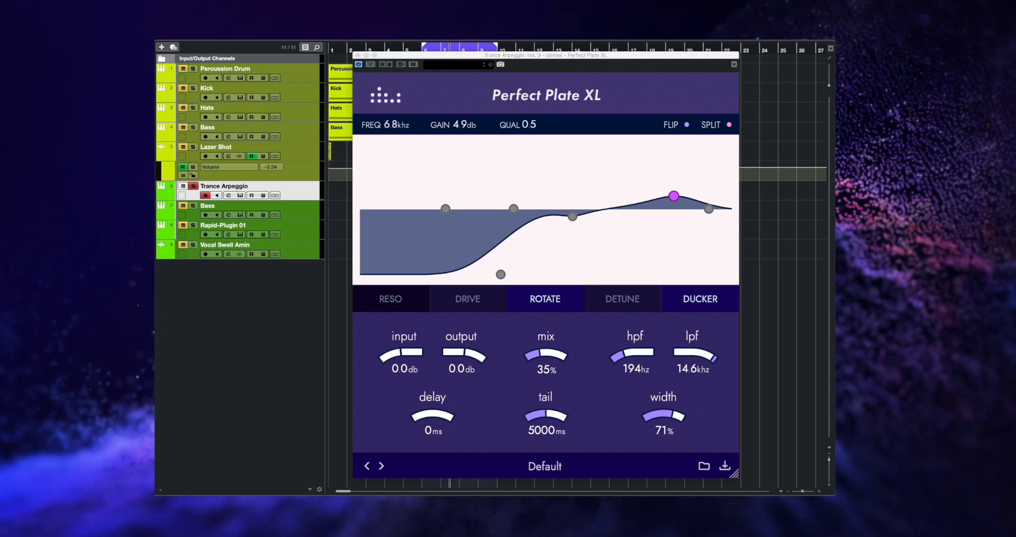
- Open the ROTATE settings and, during playback, try stronger vibrato before setting vibrato to 21% and tremolo to 18%
click(558, 300)
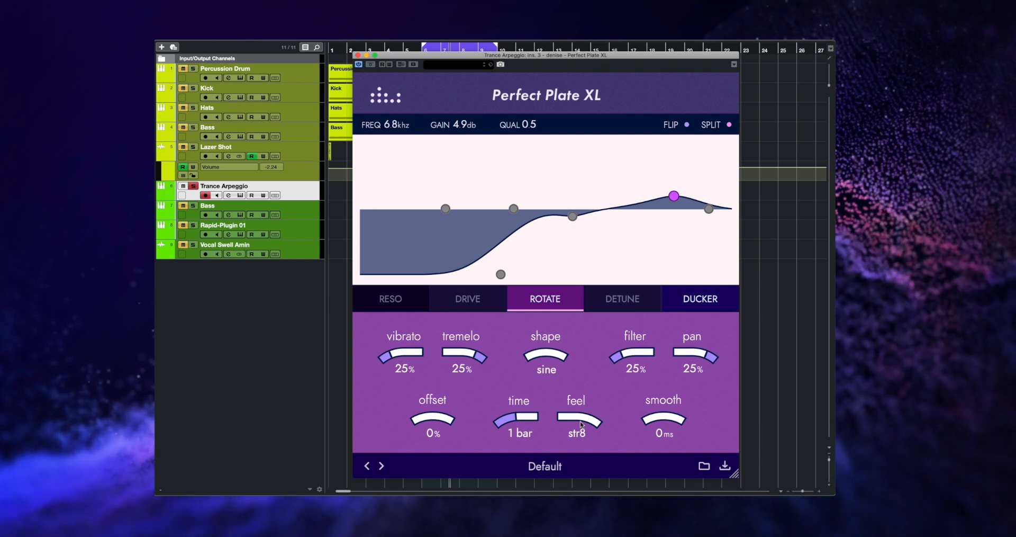
key(space)
drag(400, 352, 413, 291)
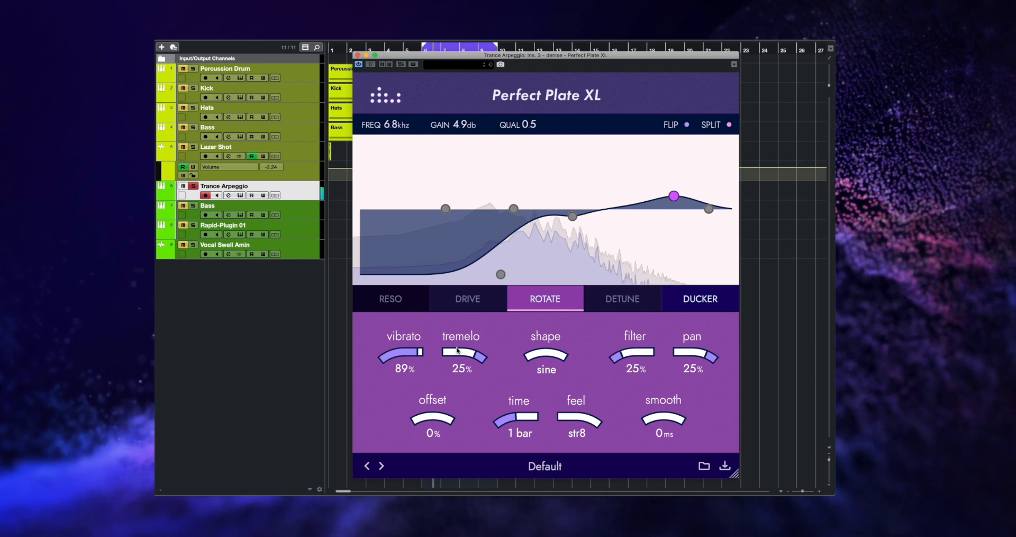
mouse_move(458, 350)
mouse_down()
mouse_move(455, 377)
mouse_move(465, 288)
mouse_move(463, 357)
mouse_up()
drag(401, 350, 385, 404)
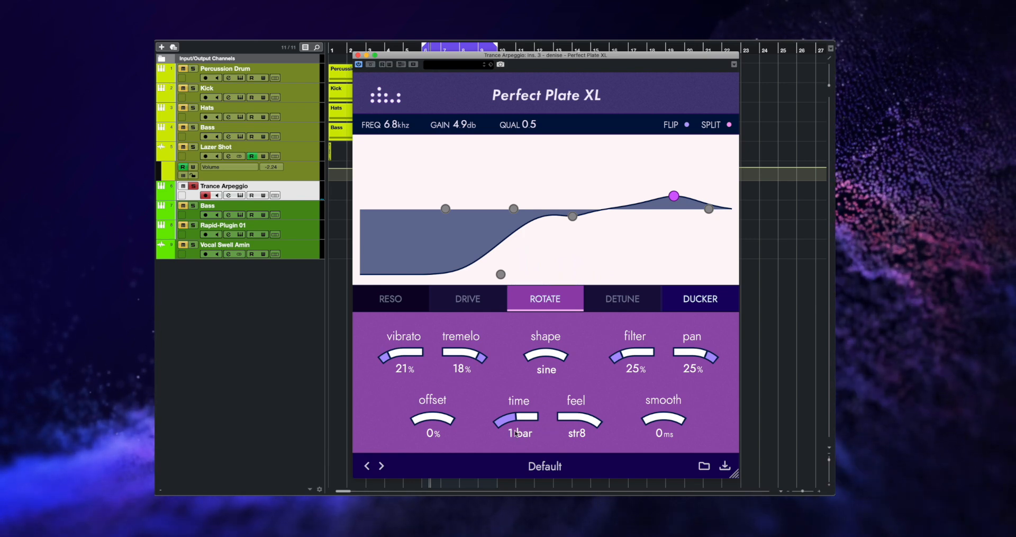
- Set the ROTATE time to 1/8 bar and try extreme modulation with vibrato at 100% and tremolo at 85%
drag(520, 403, 513, 440)
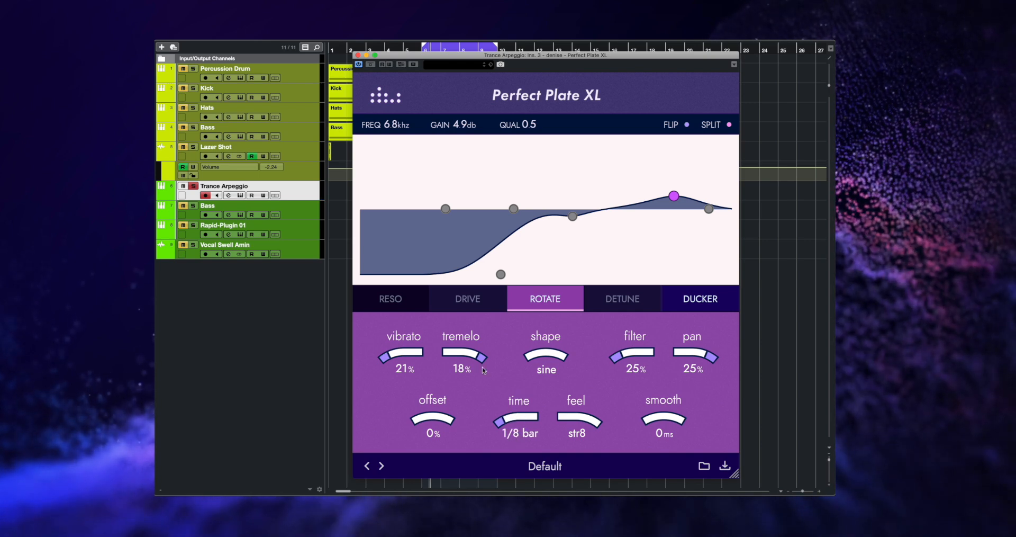
drag(403, 351, 409, 370)
mouse_move(460, 345)
mouse_down()
mouse_move(460, 381)
mouse_move(465, 300)
mouse_move(447, 359)
mouse_up()
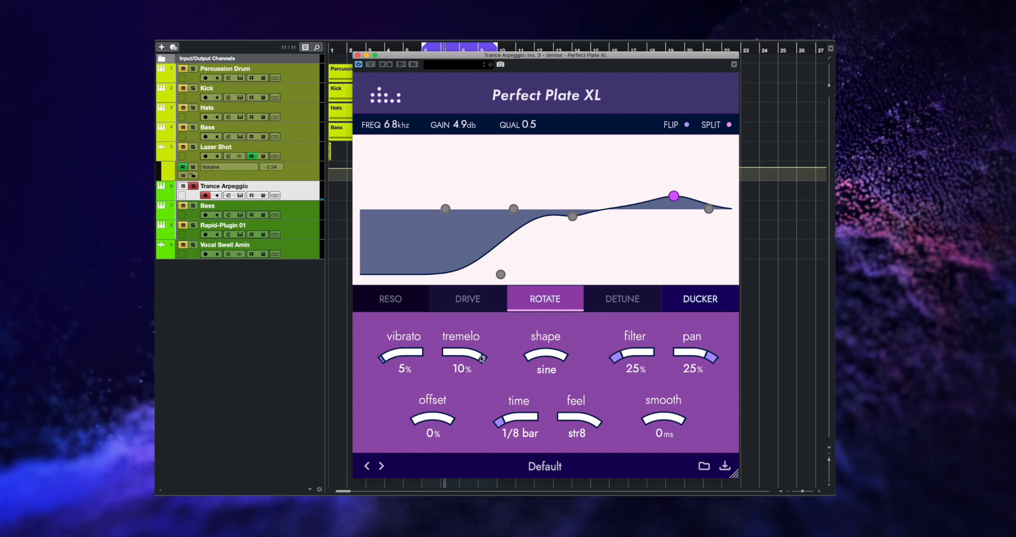
drag(481, 358, 443, 328)
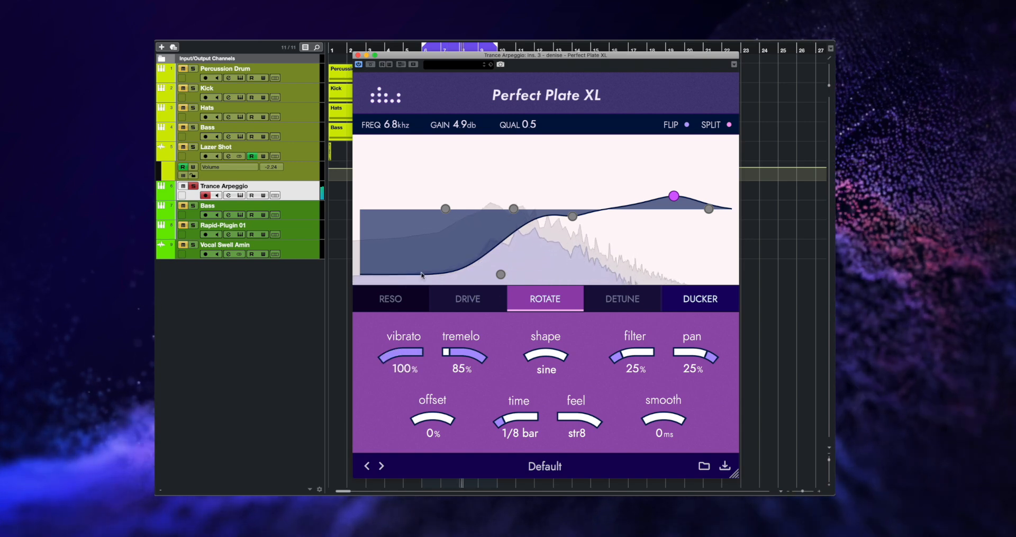
- Reduce ROTATE to 0% vibrato, 2% tremolo and 0% filter, using the sine shape
drag(462, 354, 554, 287)
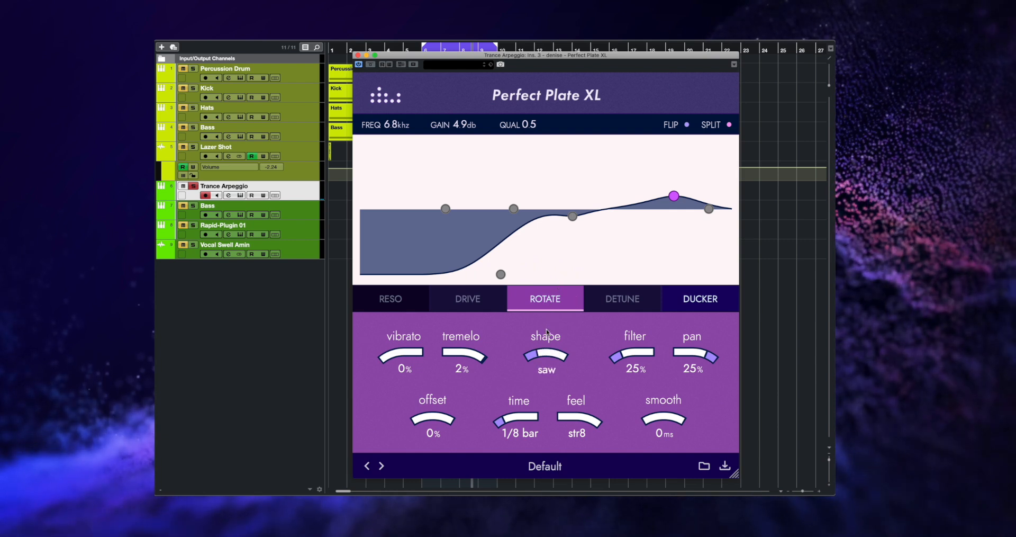
drag(548, 355, 536, 385)
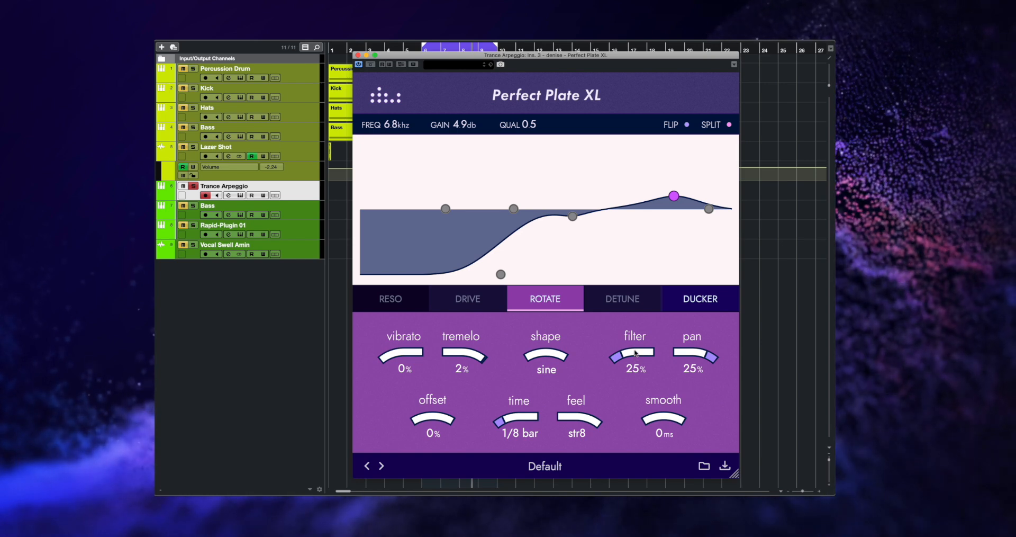
drag(636, 357, 630, 402)
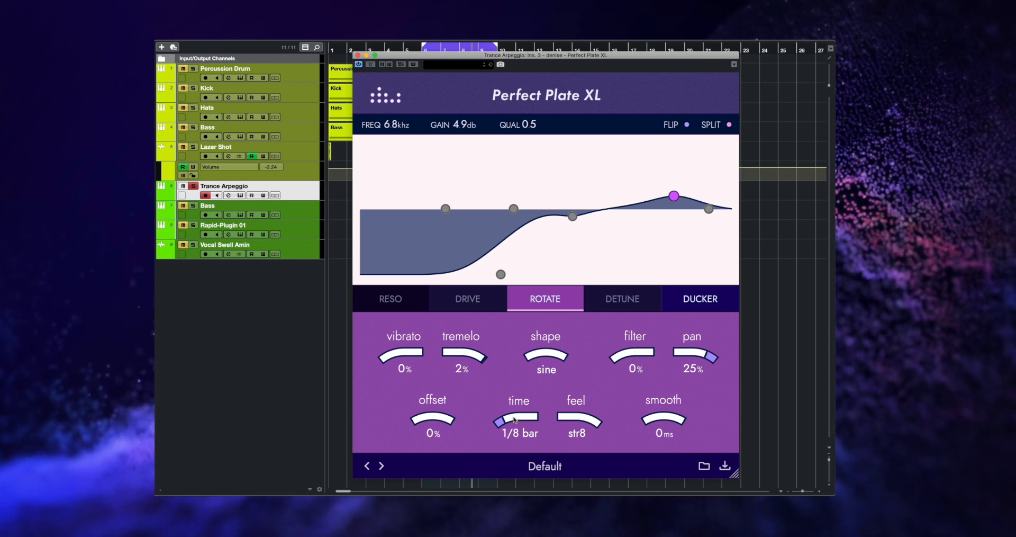
- Set the ROTATE time to 1/4 bar with tremolo at 0%, and raise vibrato to 19% during playback
drag(514, 419, 517, 409)
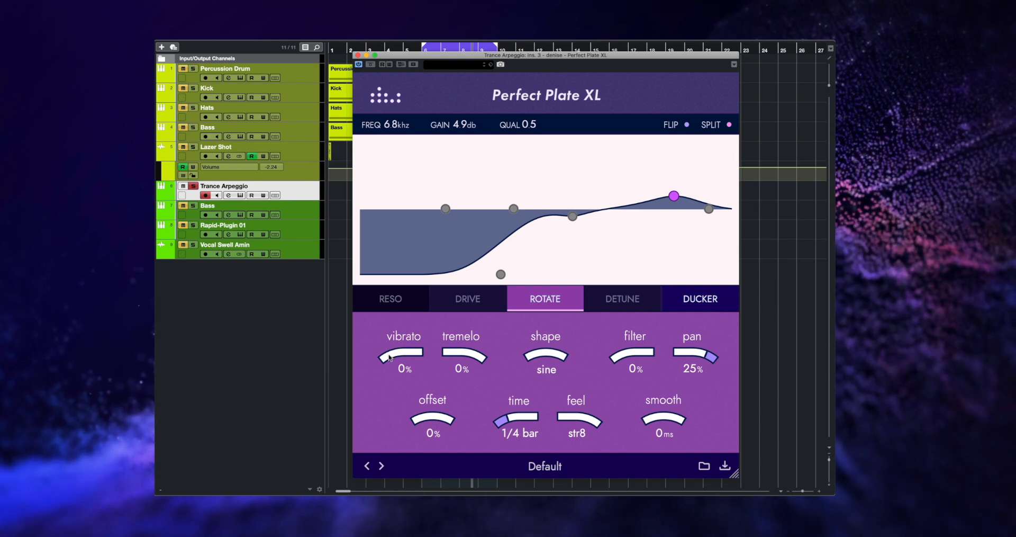
key(space)
drag(392, 350, 414, 341)
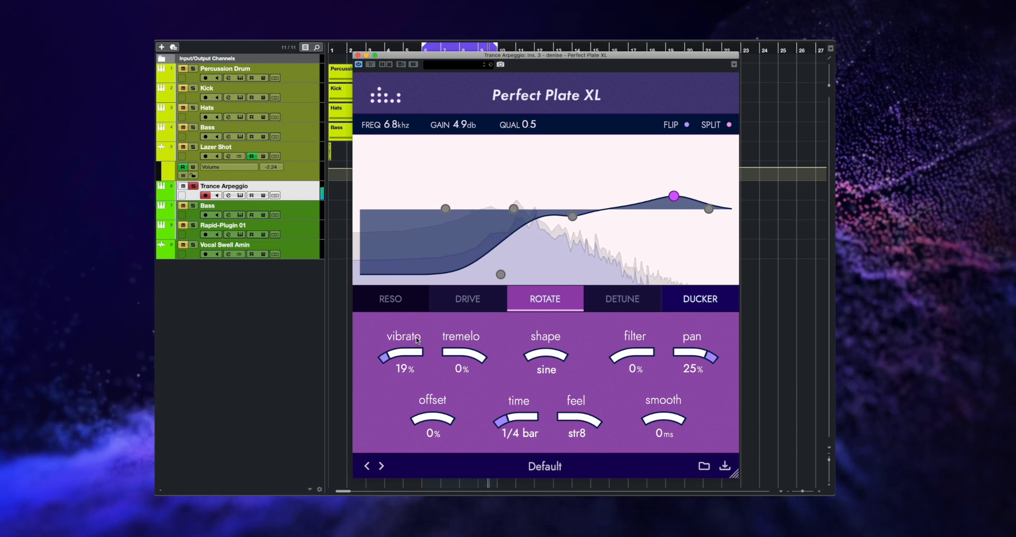
- Compare the arpeggio reverb with the ROTATE effect switched off and on during playback
click(577, 300)
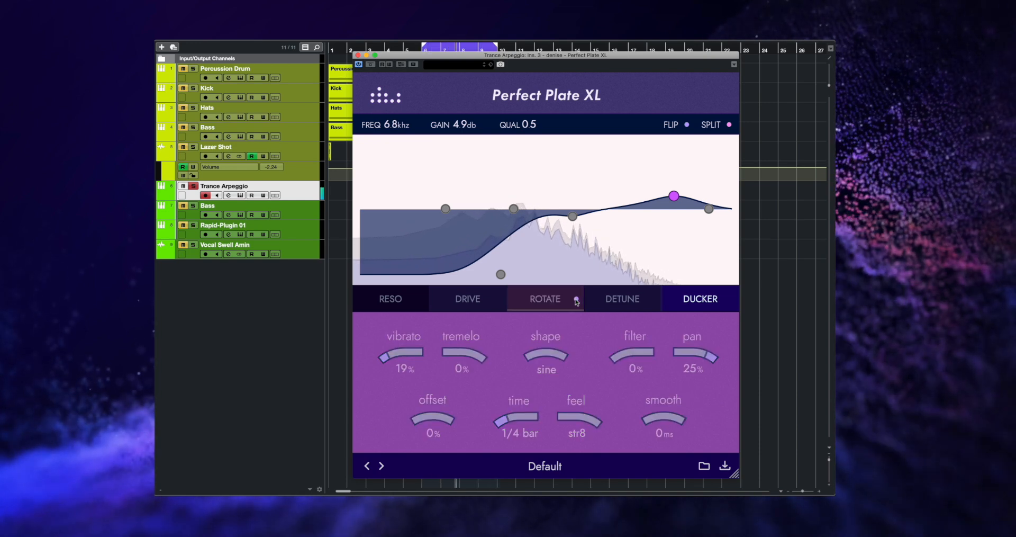
click(576, 300)
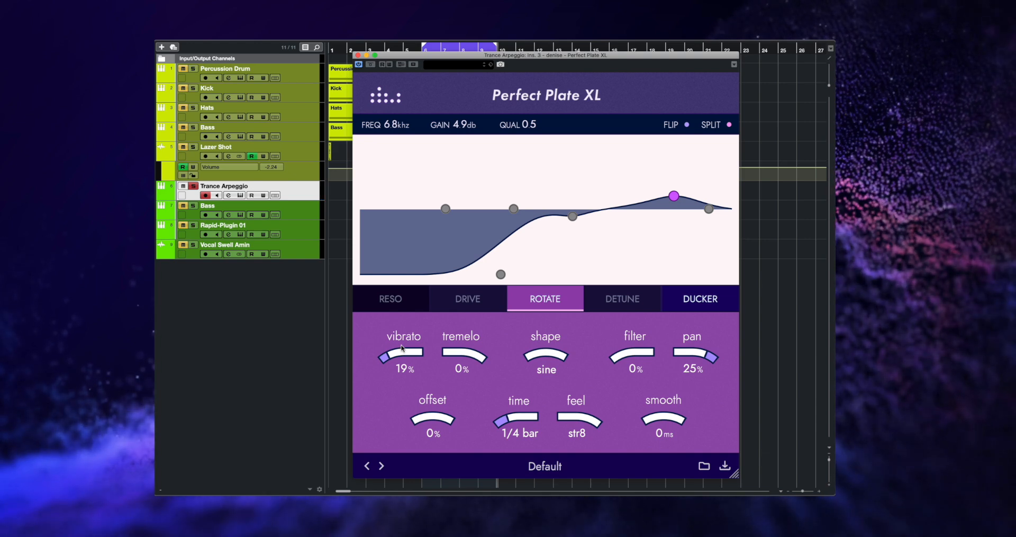
key(space)
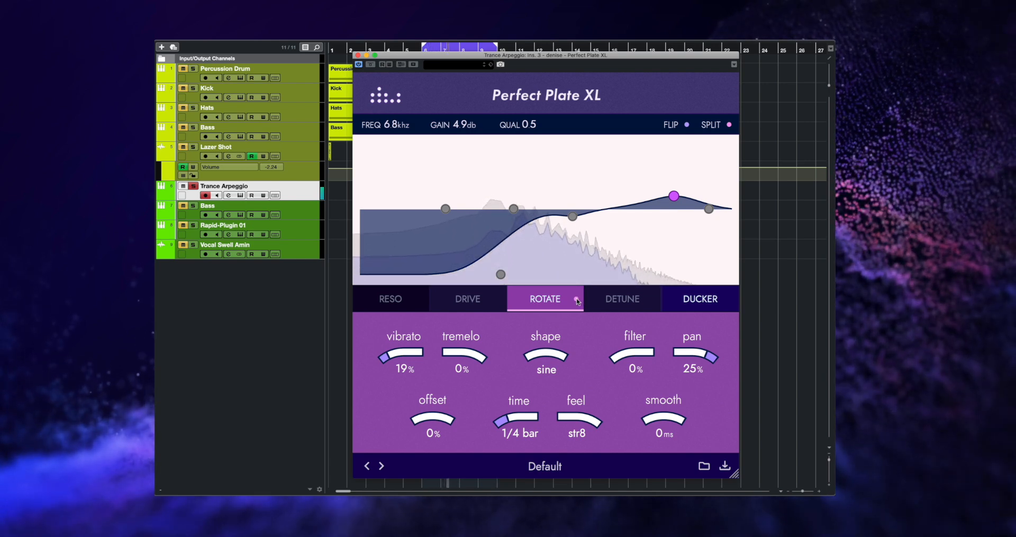
click(577, 299)
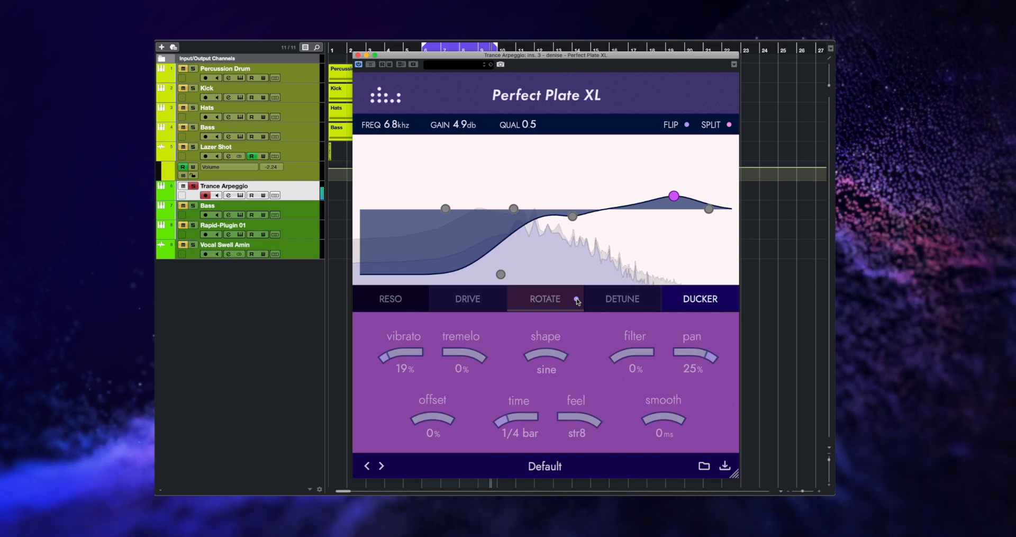
click(576, 300)
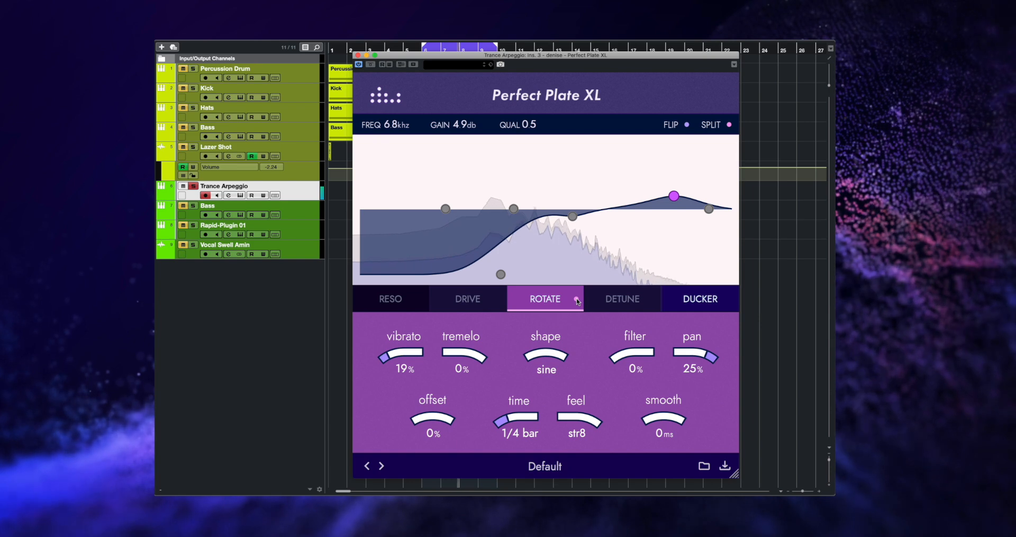
- Open the DUCKER settings and raise the ducking amount from zero to about half
click(684, 305)
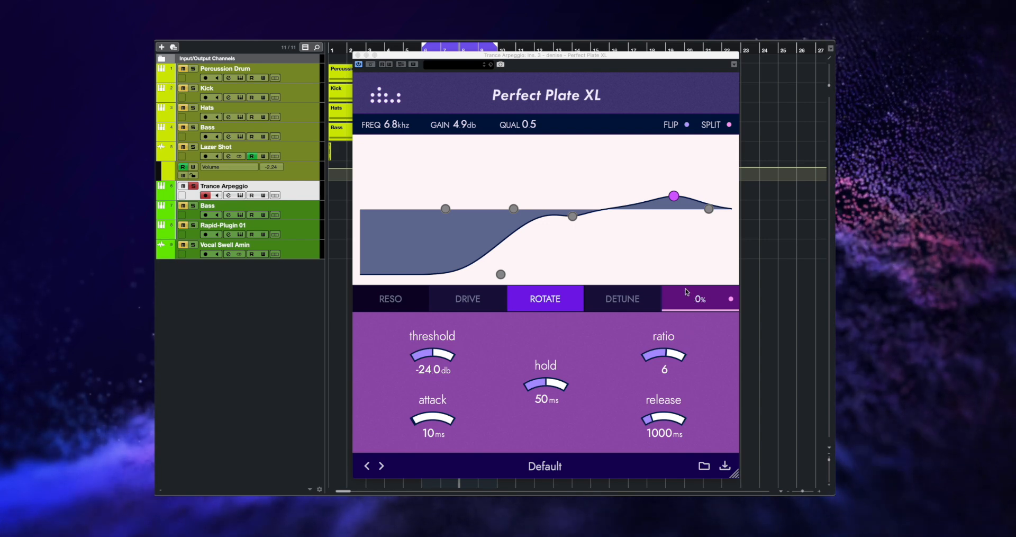
mouse_move(690, 295)
drag(690, 295, 691, 253)
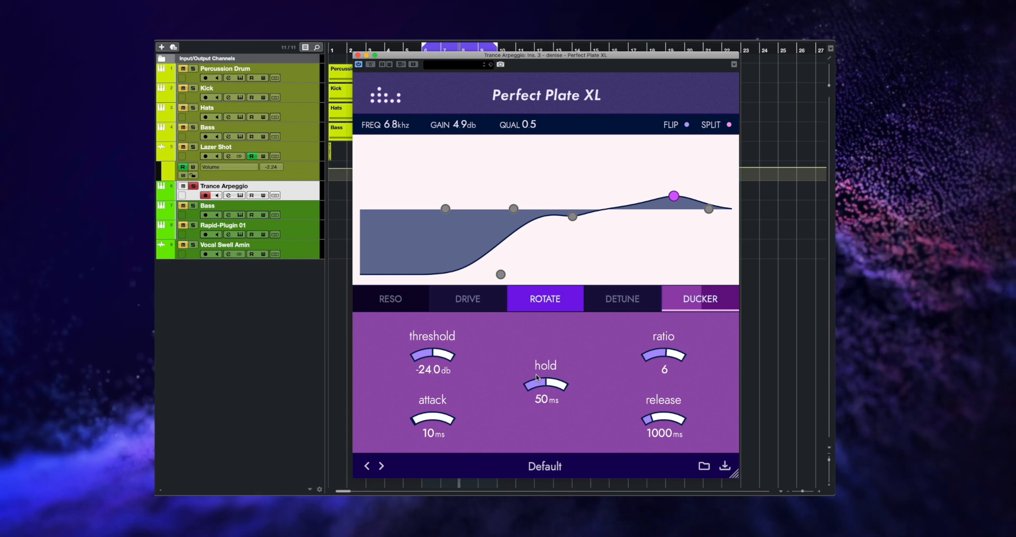
- Set the ducker's threshold to -42.4 db, attack to 376 ms, hold to 0 ms and release to 309 ms
key(space)
drag(430, 356, 436, 388)
drag(546, 385, 546, 410)
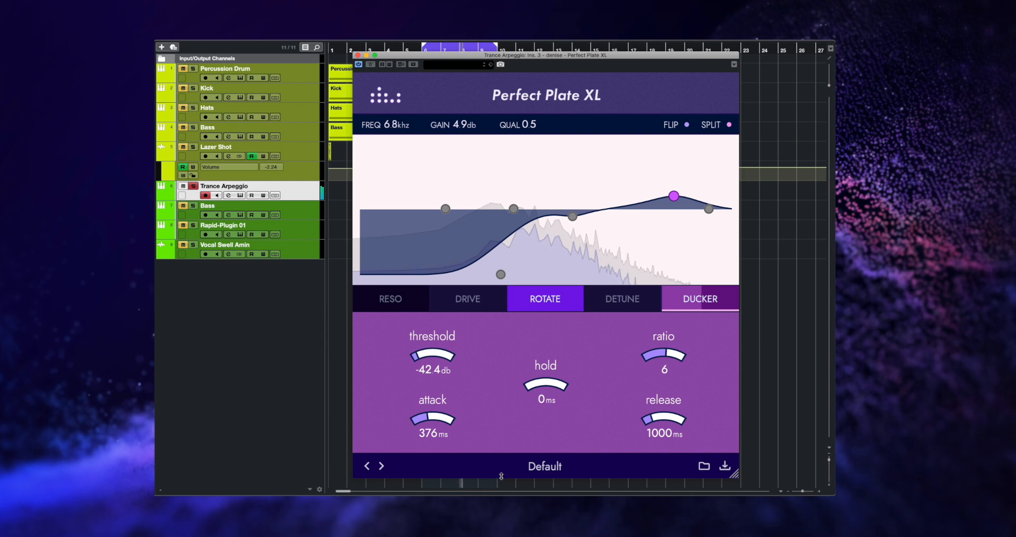
drag(656, 422, 656, 428)
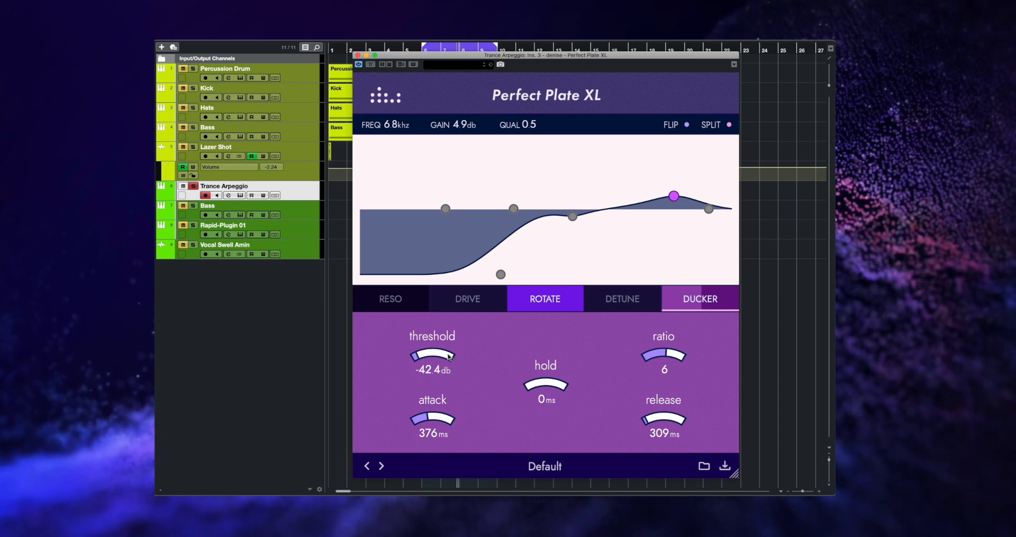
- Refine the ducker to a -21.7 db threshold, 265 ms attack and 741 ms release while listening
drag(442, 355, 455, 316)
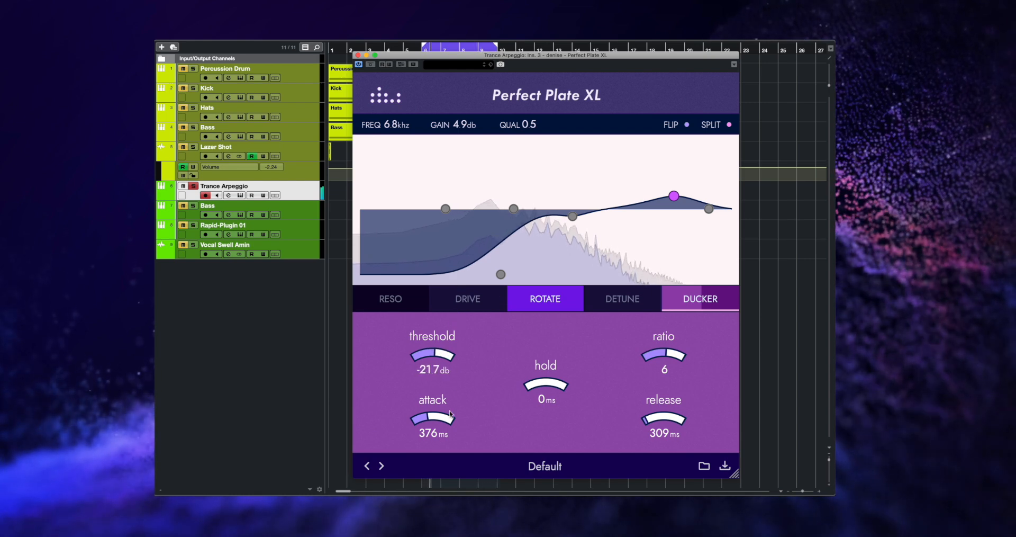
mouse_move(428, 419)
mouse_down()
mouse_move(427, 444)
mouse_move(443, 419)
mouse_move(443, 437)
mouse_move(443, 428)
mouse_up()
drag(664, 419, 664, 406)
drag(676, 339, 671, 413)
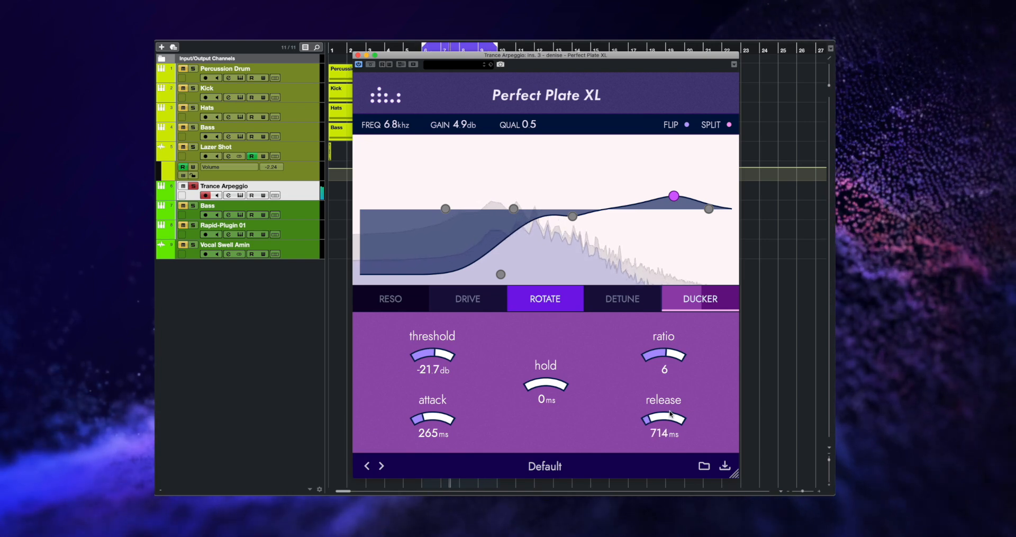
drag(664, 402, 662, 412)
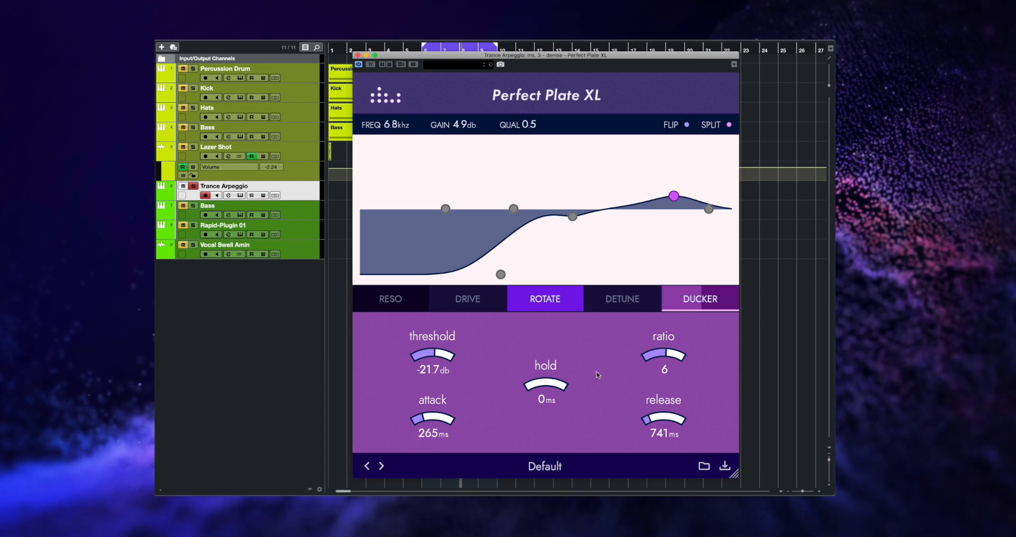
- Solo the Bass track below Trance Arpeggio and compare playback with the arpeggio's reverb bypassed and active
key(space)
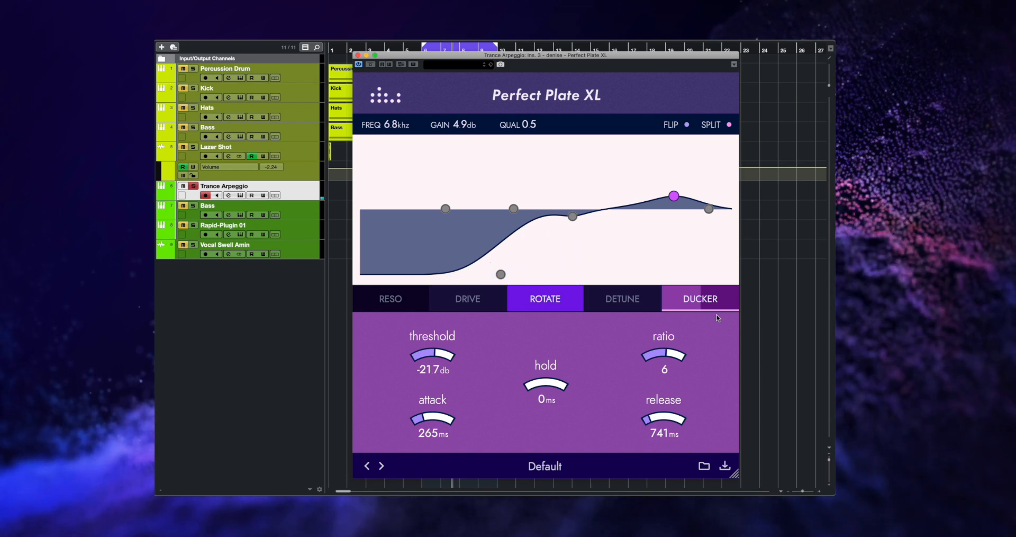
click(194, 205)
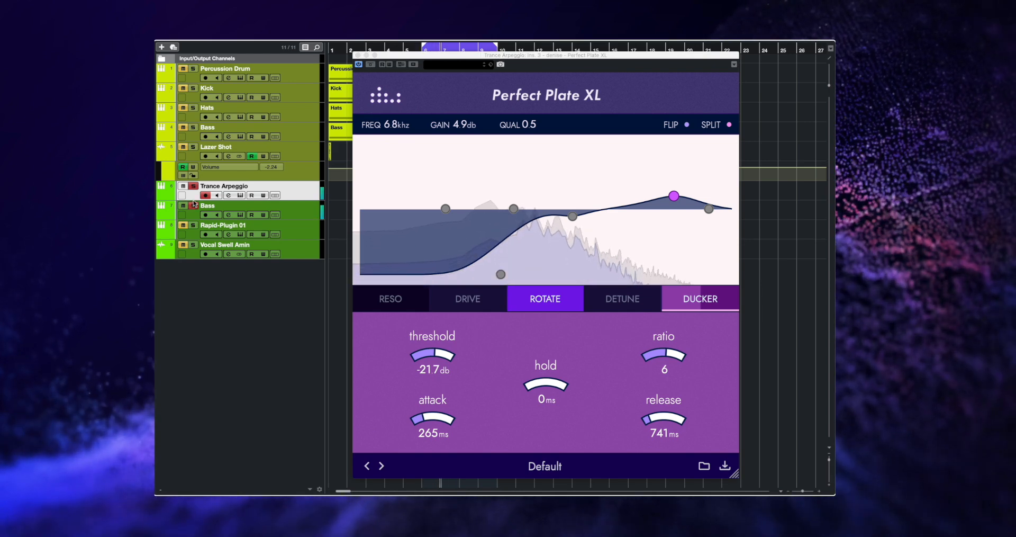
click(371, 64)
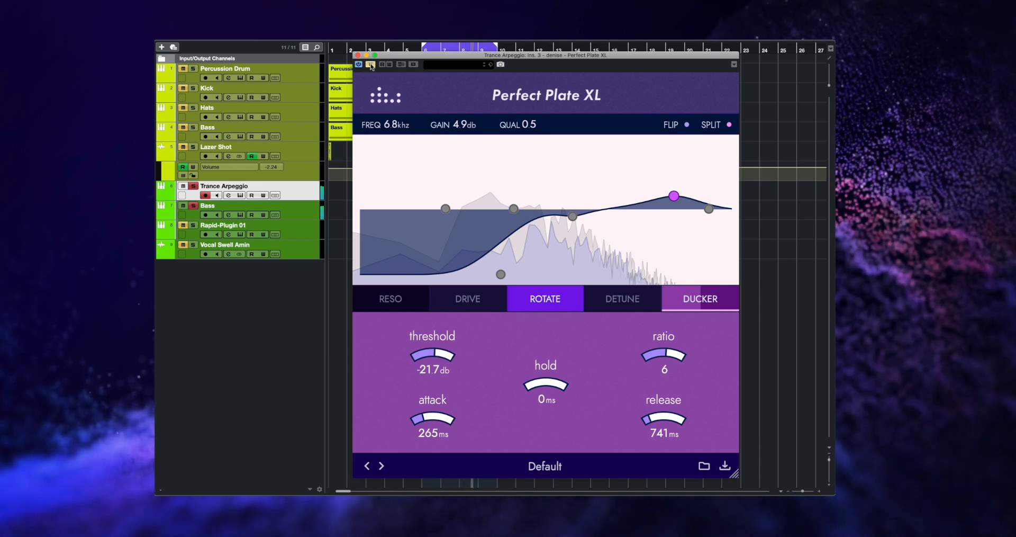
click(370, 65)
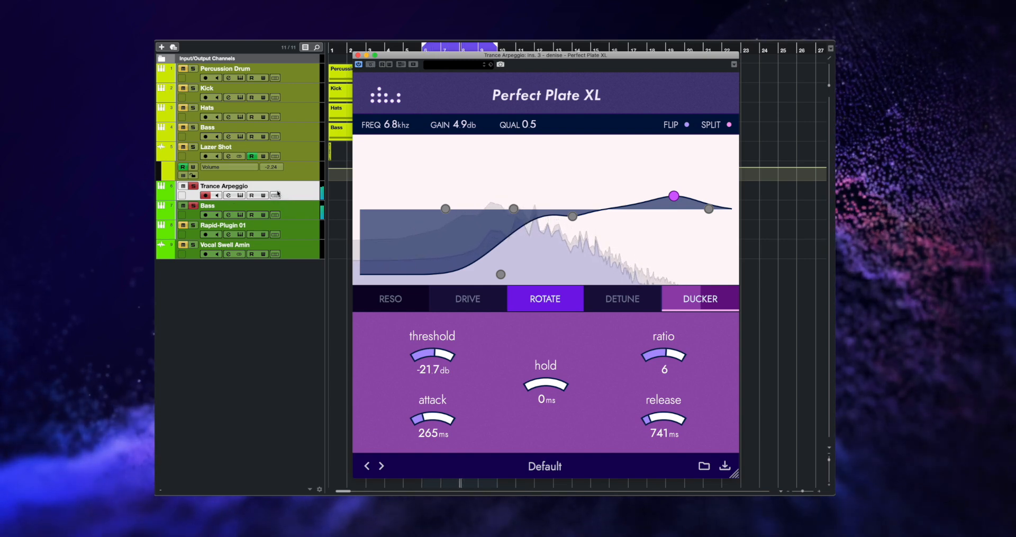
- Return to the main reverb controls, lower the mix to 28% and stop playback
click(698, 299)
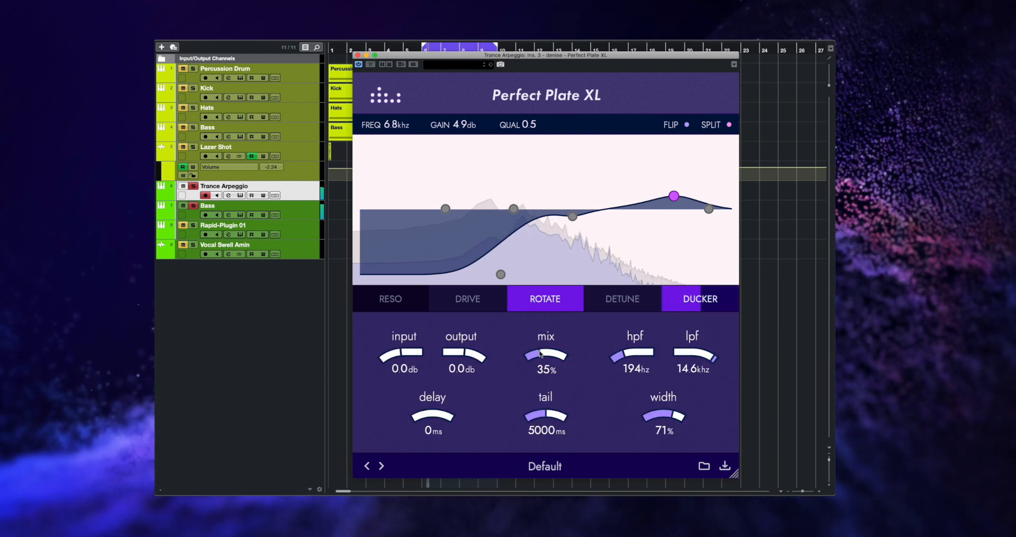
drag(545, 355, 537, 360)
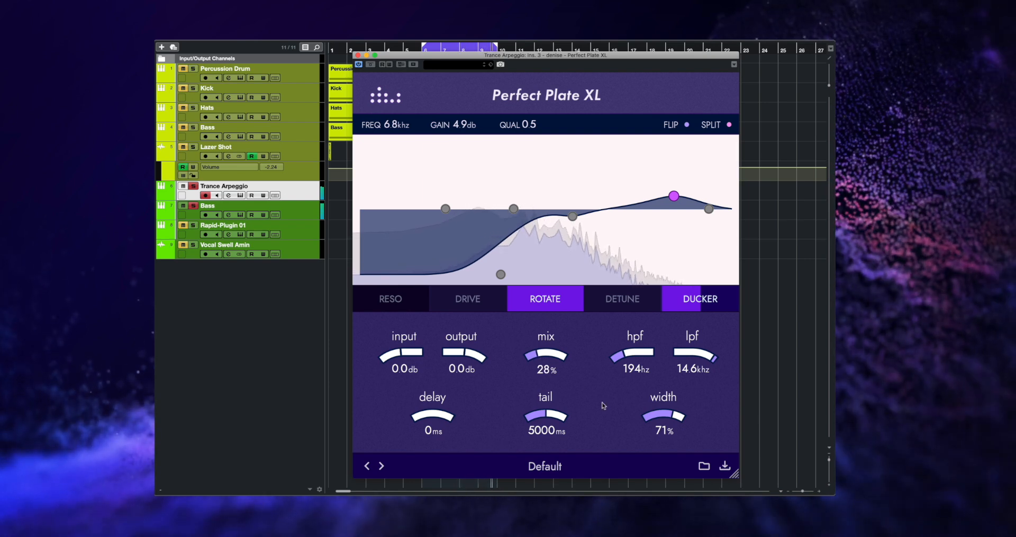
key(space)
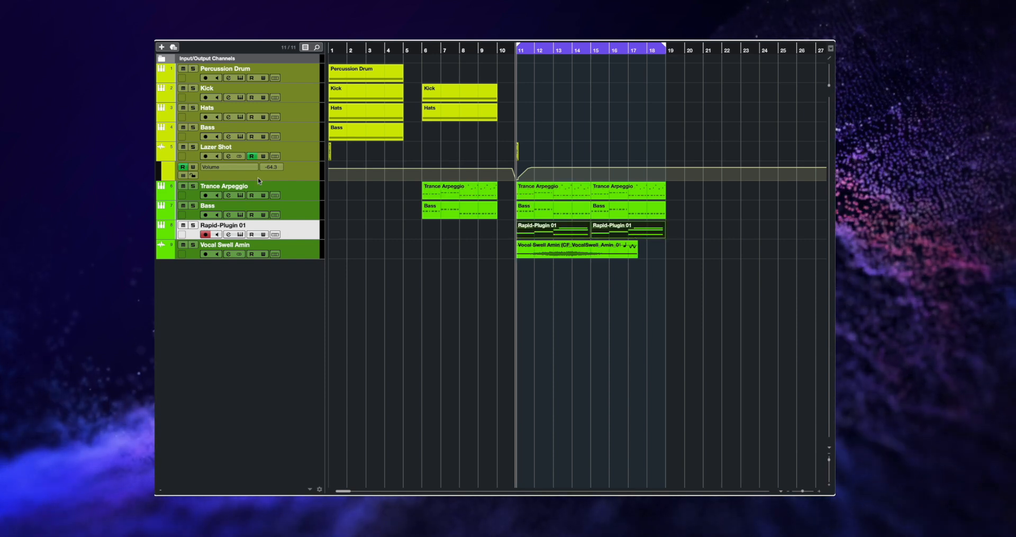
- Move the Vocal Swell Amin reverb window clear of the arrangement clips and select the first Rapid-Plugin 01 clip
click(306, 256)
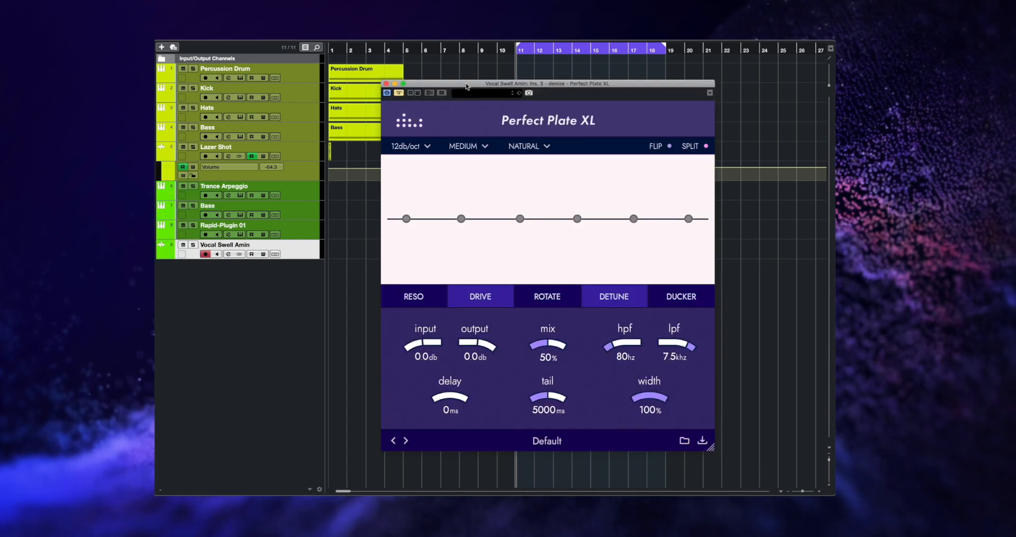
drag(417, 83, 723, 85)
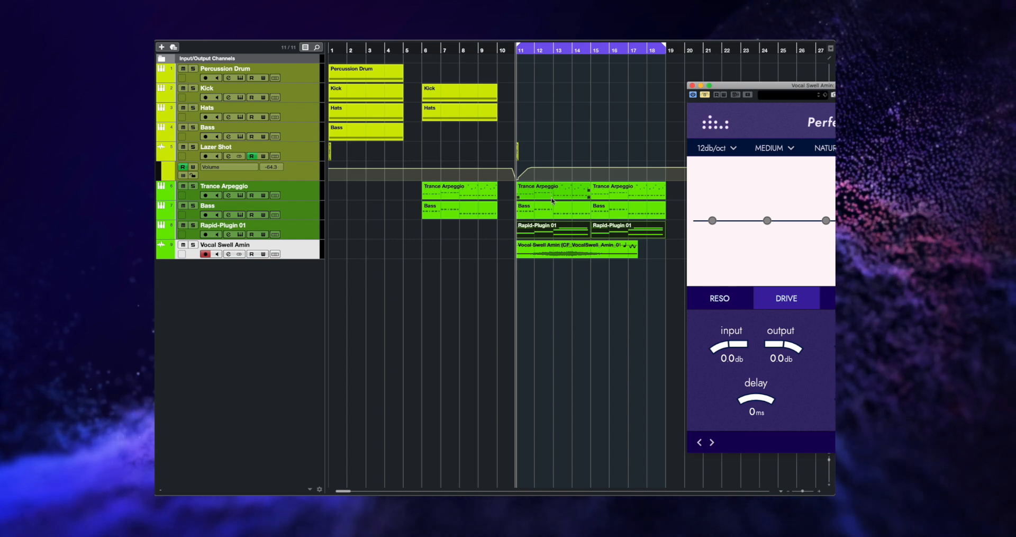
drag(504, 226, 545, 230)
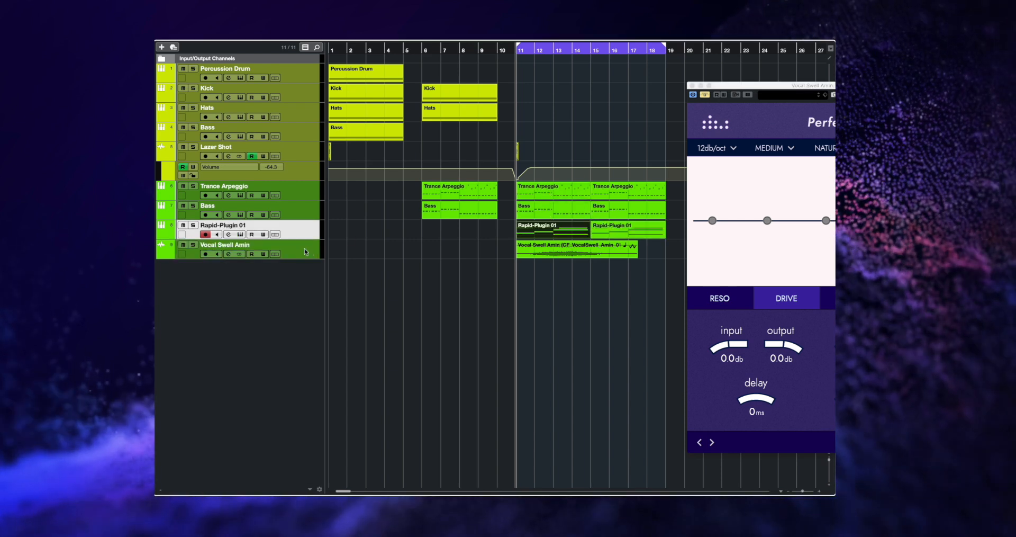
- Select the Vocal Swell Amin track, listen to it with the other tracks, solo it and stop playback
click(303, 249)
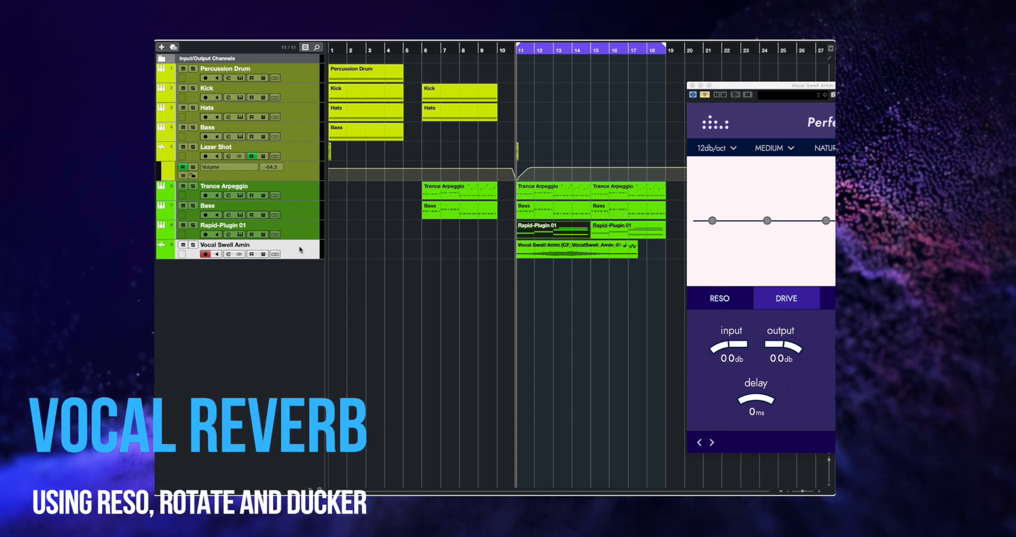
click(606, 255)
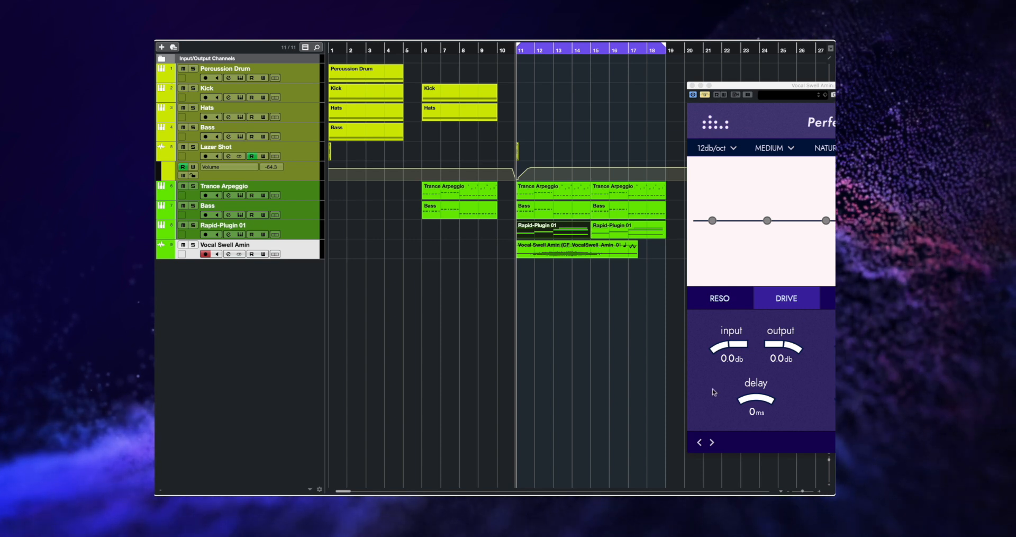
click(723, 297)
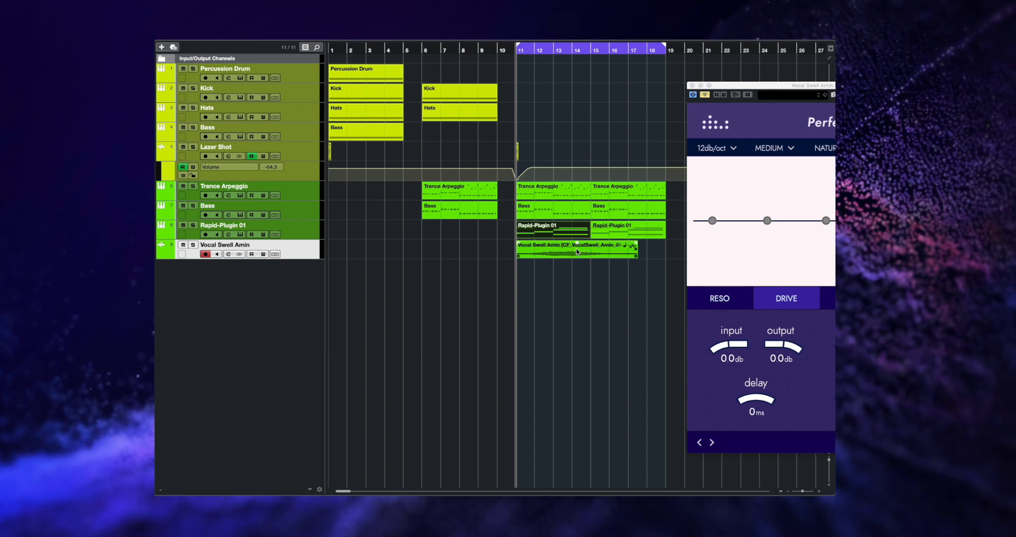
key(space)
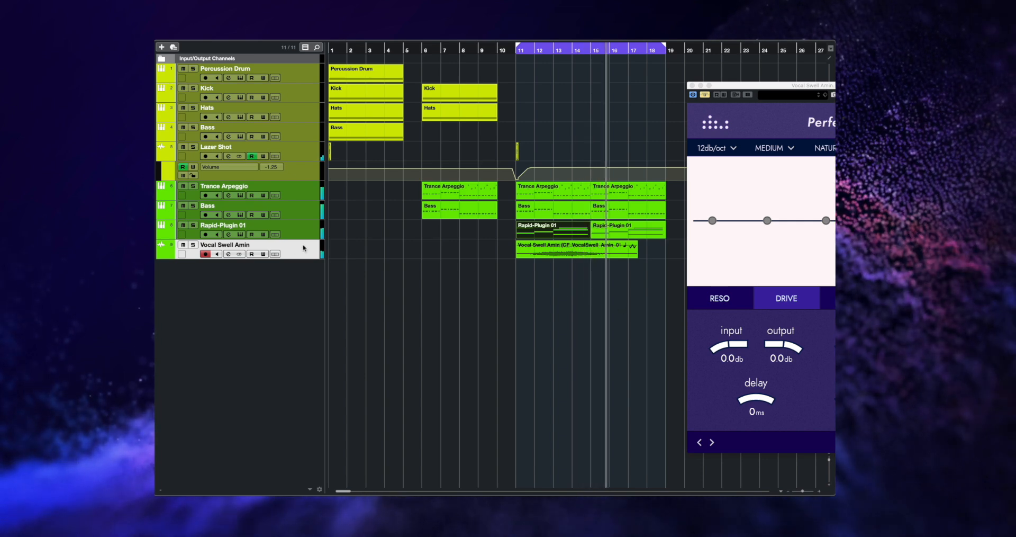
click(193, 246)
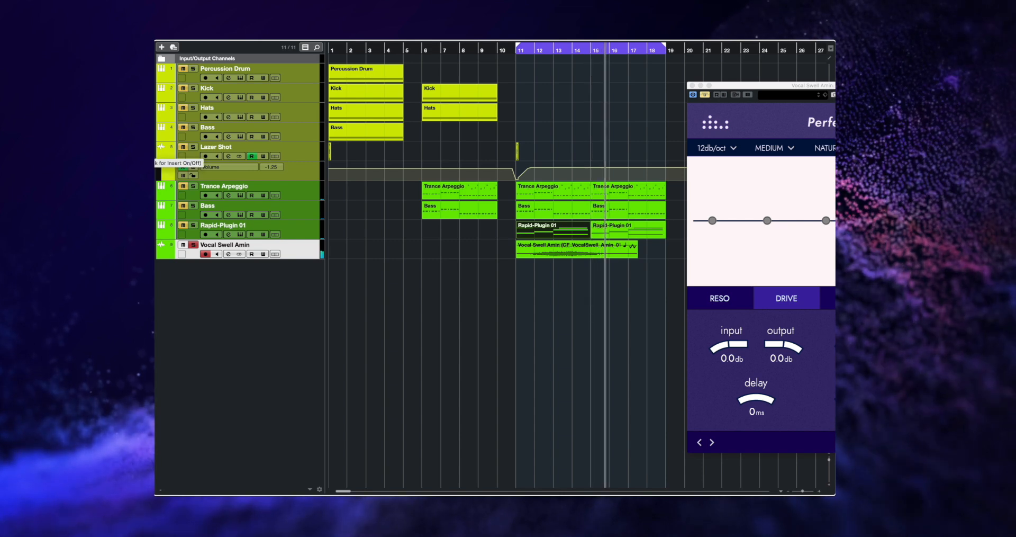
key(space)
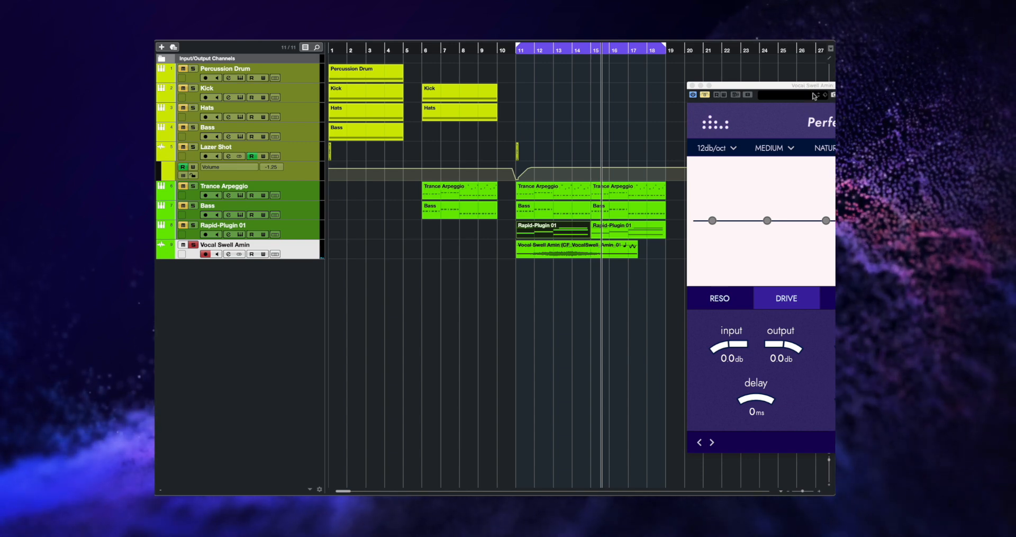
- Move the Vocal Swell Amin reverb window fully into view and check the tone character options, keeping NATURAL
drag(813, 88, 516, 61)
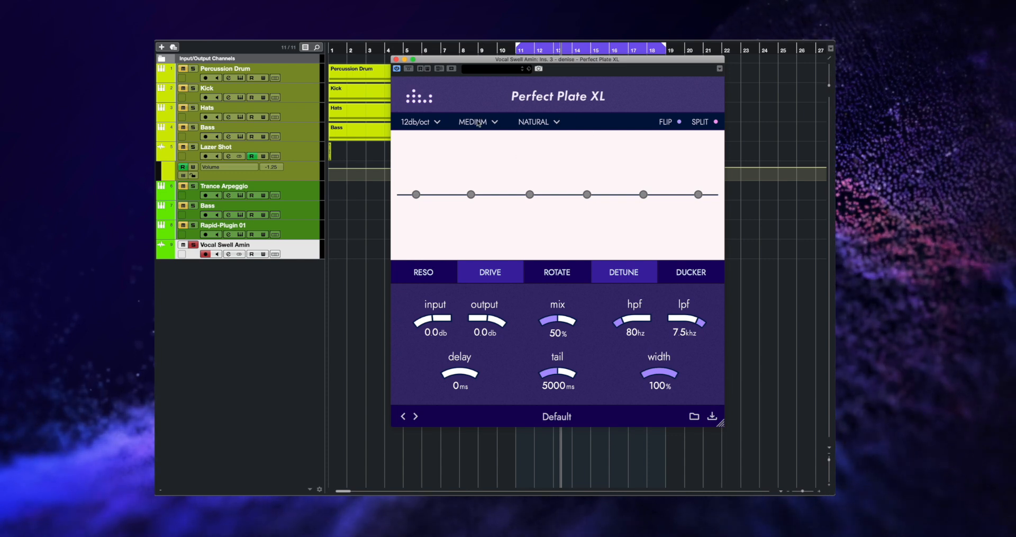
click(534, 123)
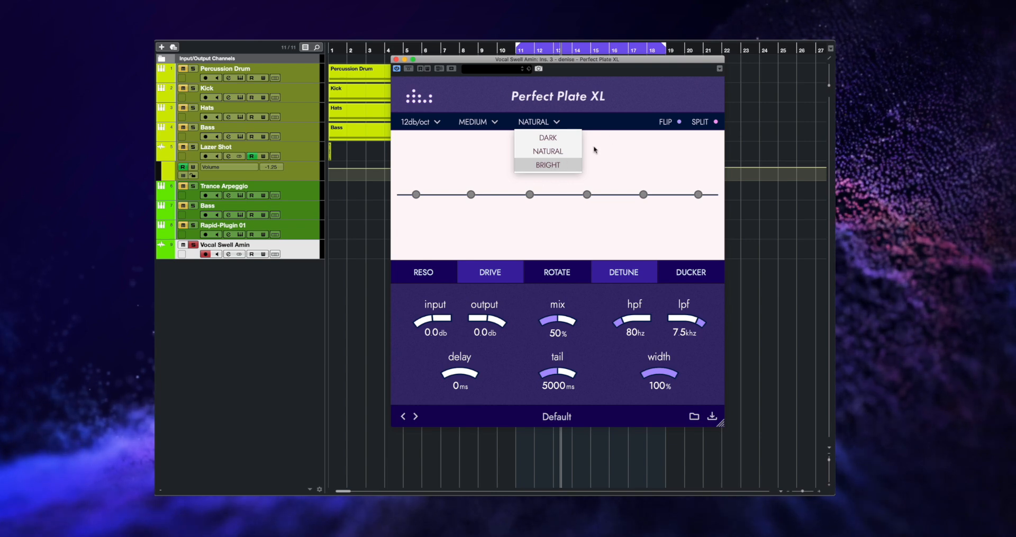
click(628, 100)
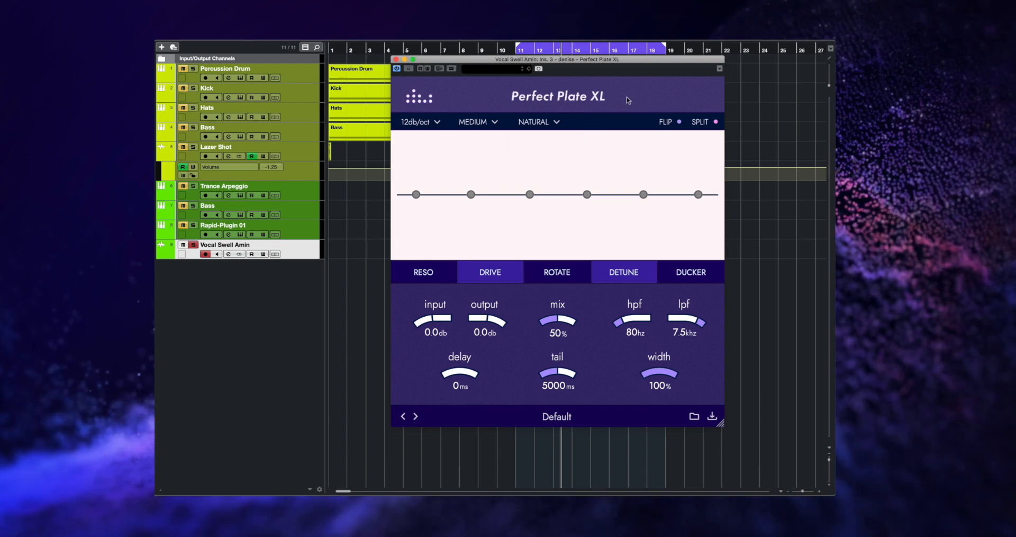
- Shape the vocal reverb EQ with a deep low-shelf cut and a wide 15.1 db boost at 4.9 khz, quality 0.6
mouse_move(643, 194)
mouse_down()
mouse_move(642, 143)
mouse_move(642, 193)
mouse_up()
double_click(643, 191)
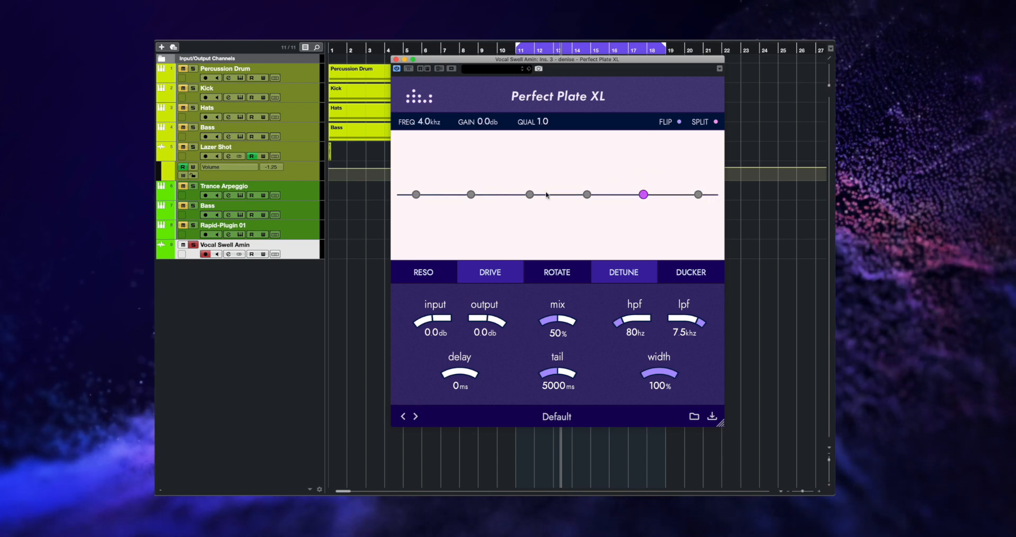
drag(416, 195, 554, 284)
drag(643, 194, 653, 157)
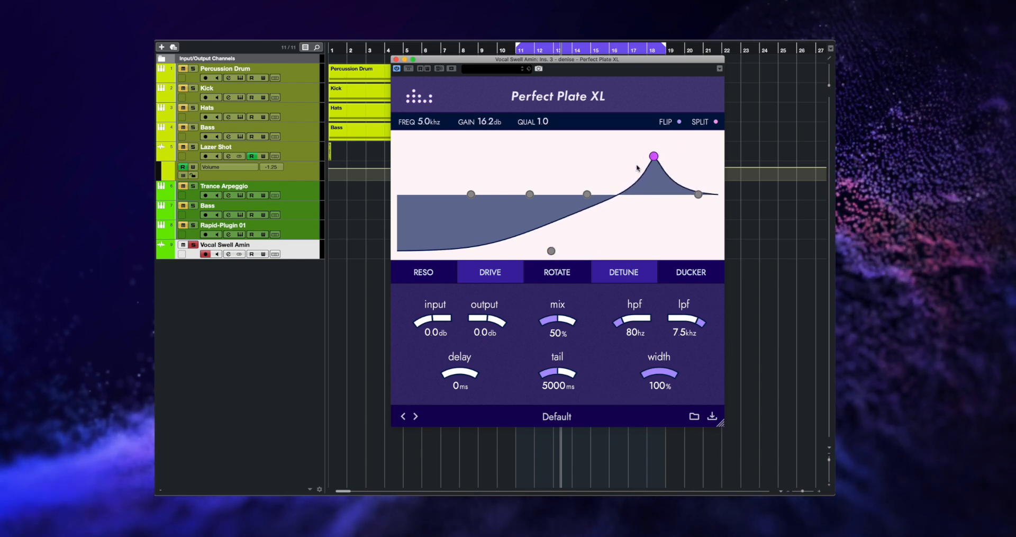
scroll(648, 168, down, 3)
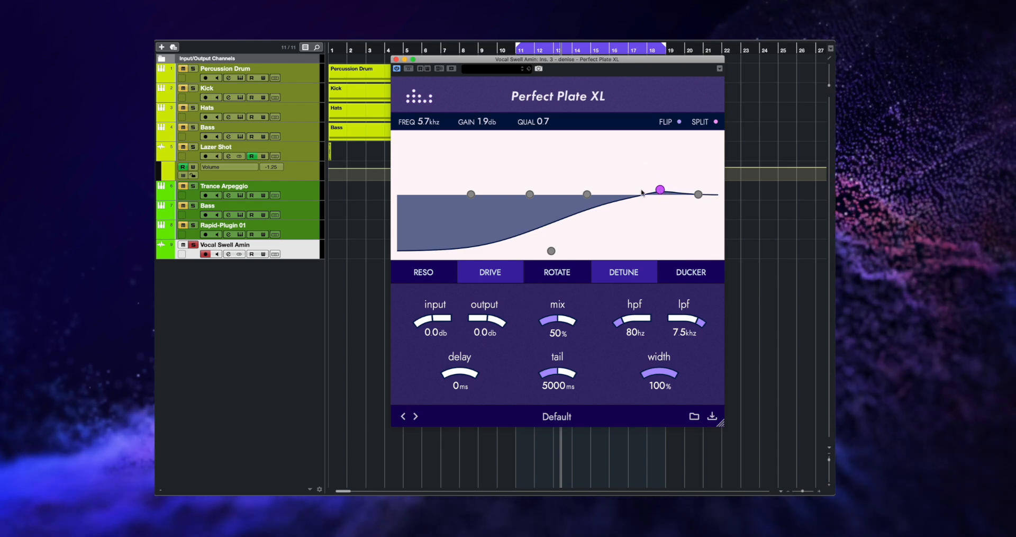
drag(660, 190, 654, 159)
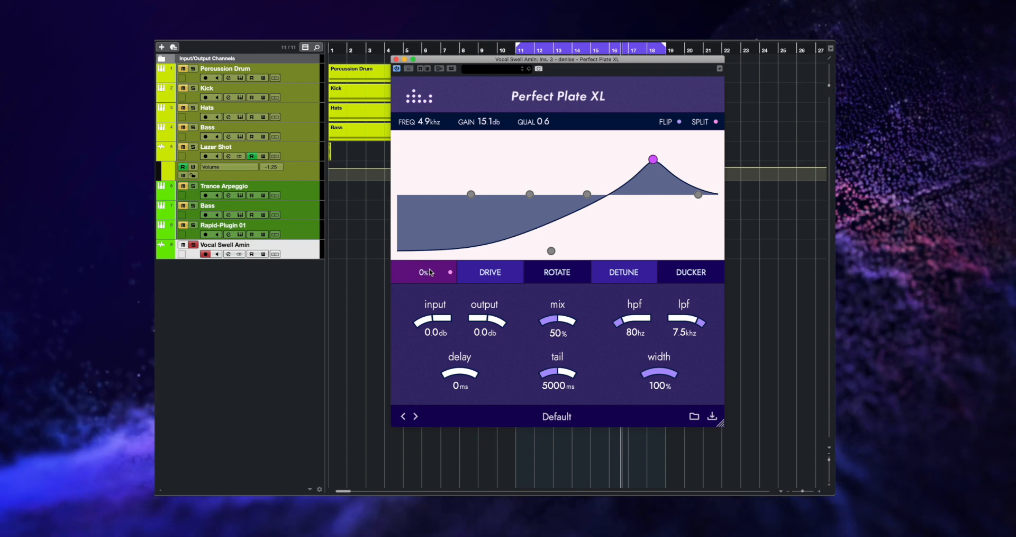
- Open the RESO settings and tune freq 1 to A3, freq 2 to E5 and freq 3 to G8
drag(487, 59, 543, 71)
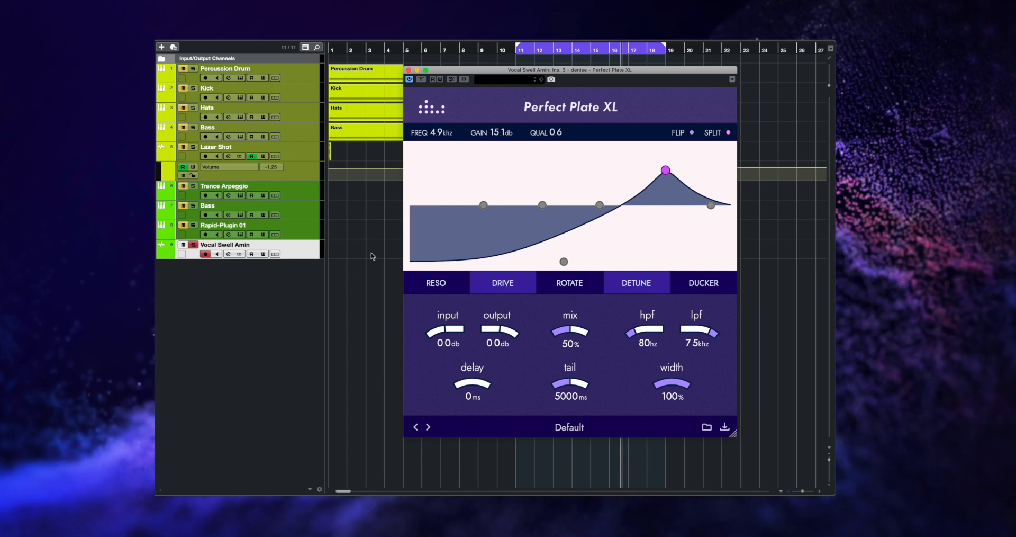
click(460, 283)
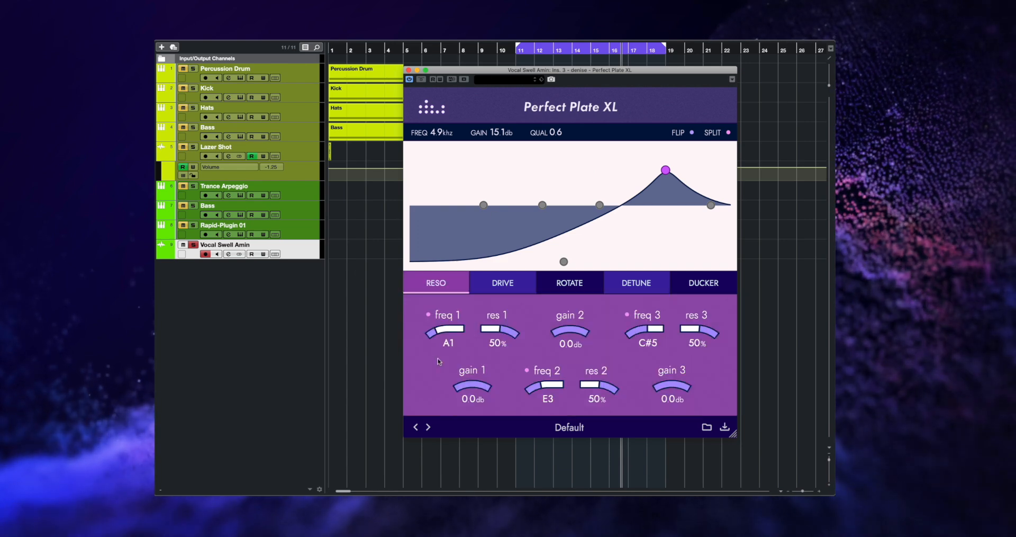
click(416, 279)
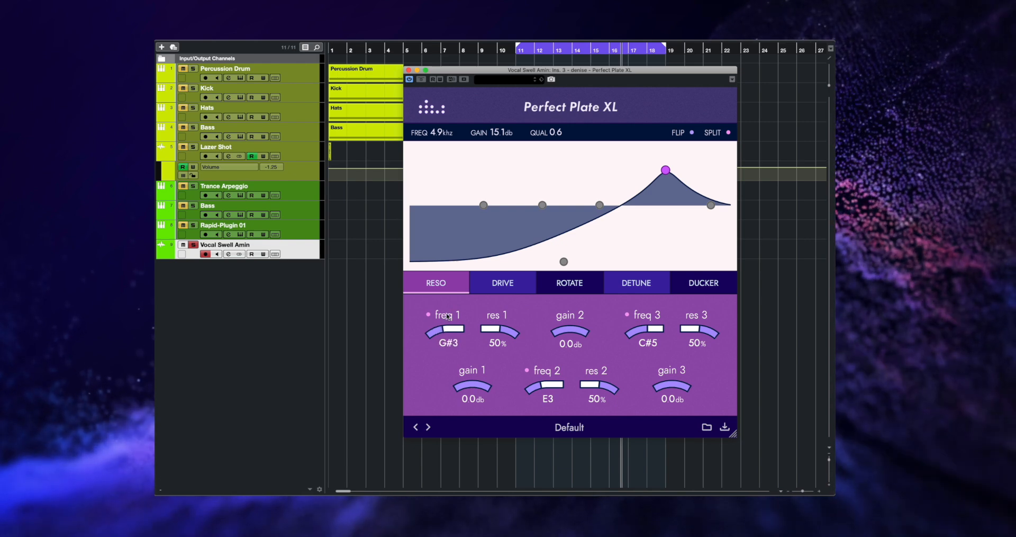
scroll(449, 313, up, 2)
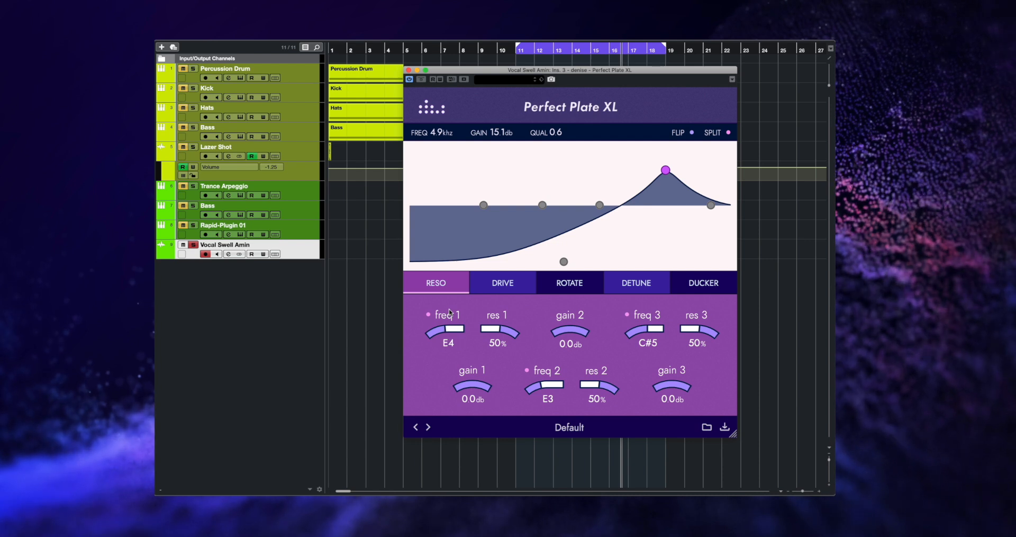
scroll(447, 316, down, 1)
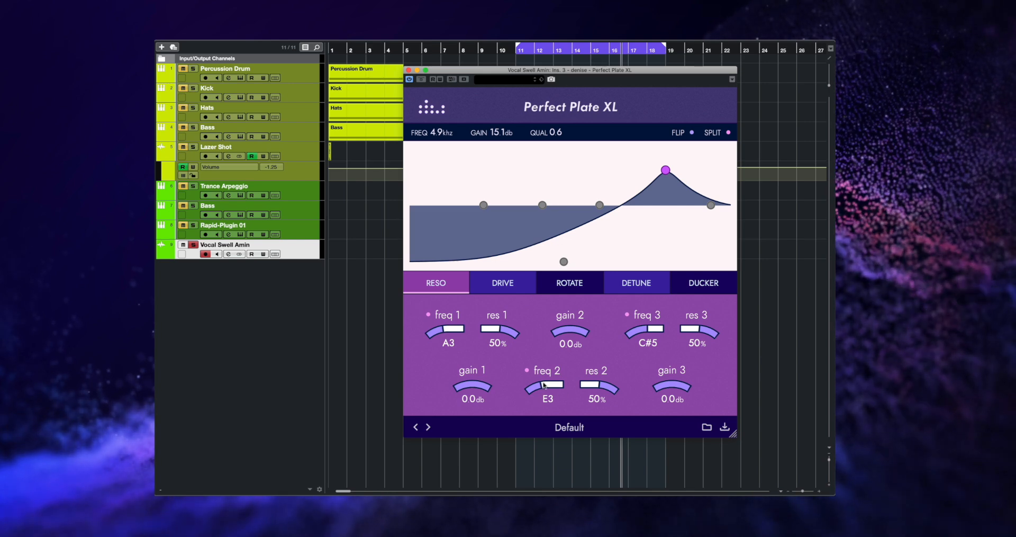
drag(544, 385, 545, 378)
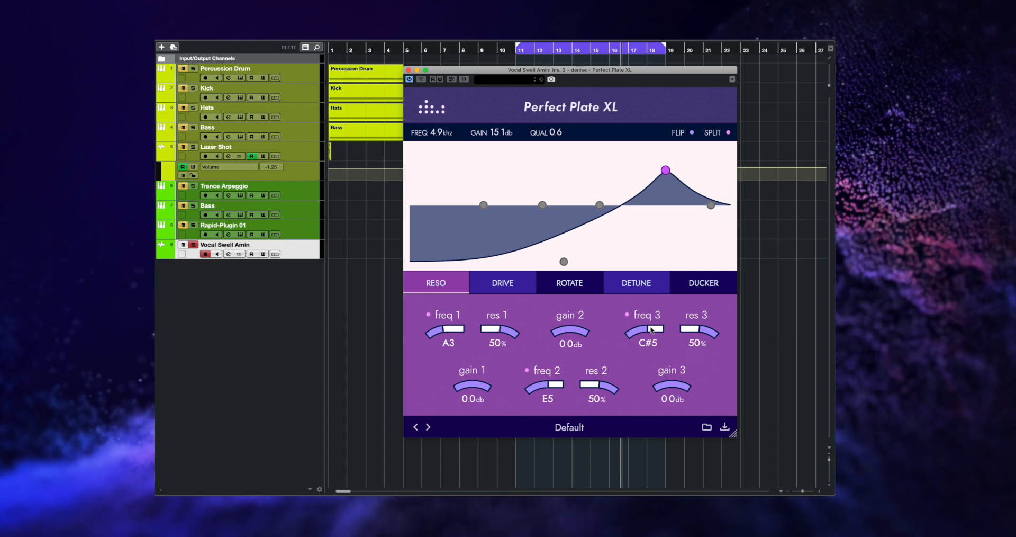
drag(660, 302, 661, 300)
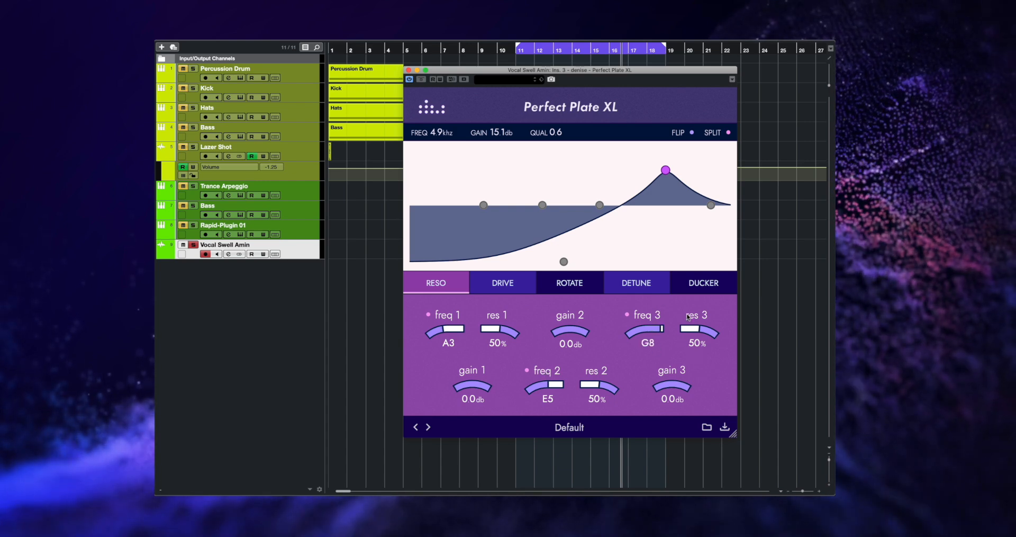
- Play the soloed vocal from the loop start and compare the reverb with RESO bypassed and active
key(KP_1)
key(space)
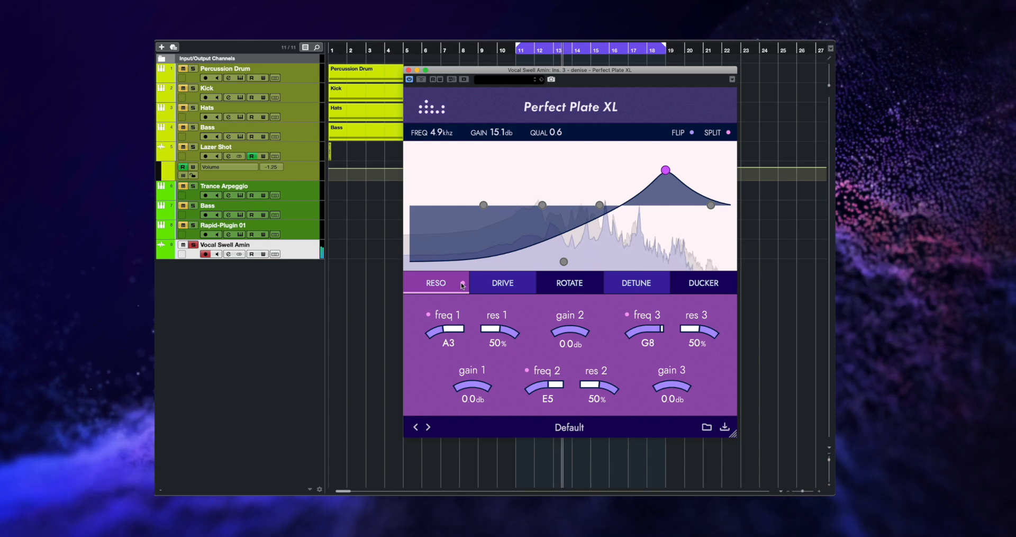
click(463, 284)
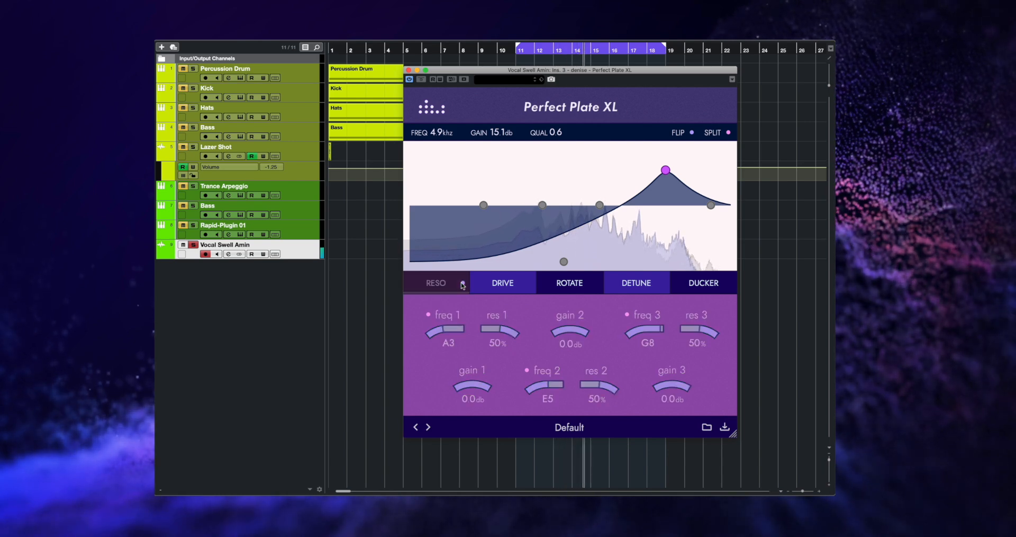
click(462, 285)
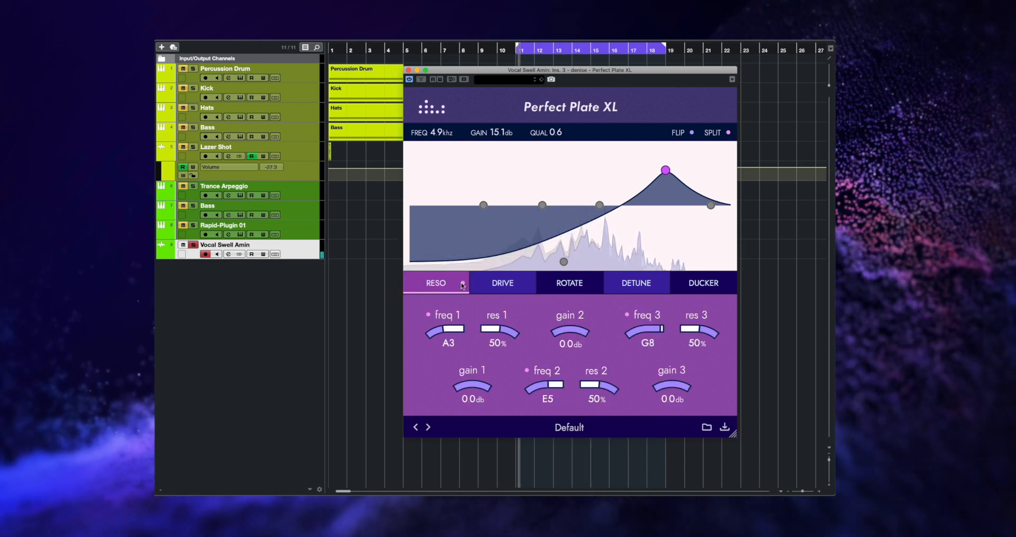
click(462, 284)
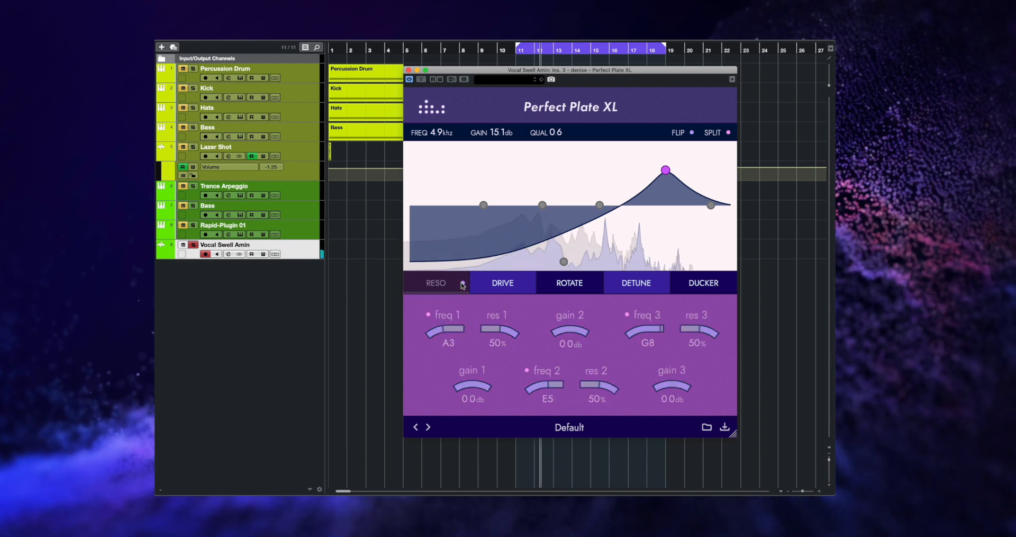
click(462, 284)
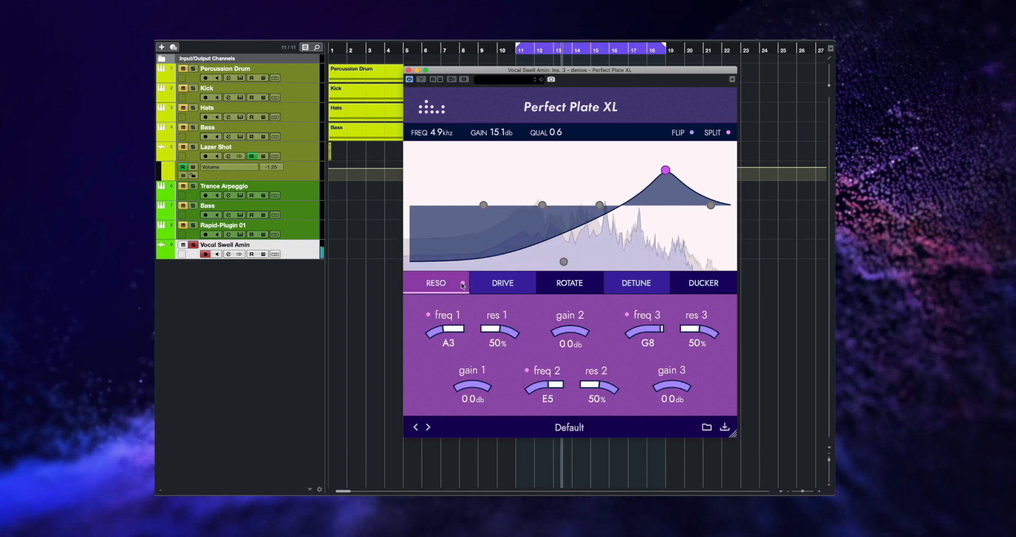
click(462, 284)
click(462, 284)
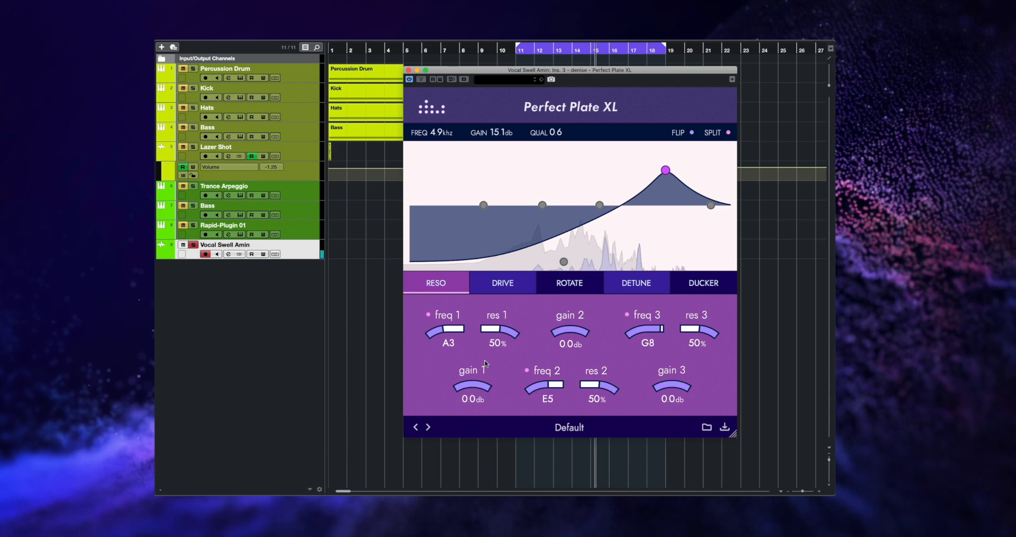
- Shorten the playback loop to bars 11 to 15 and move the reverb window clear of the ruler
key(space)
drag(572, 76, 608, 93)
alt+click(590, 52)
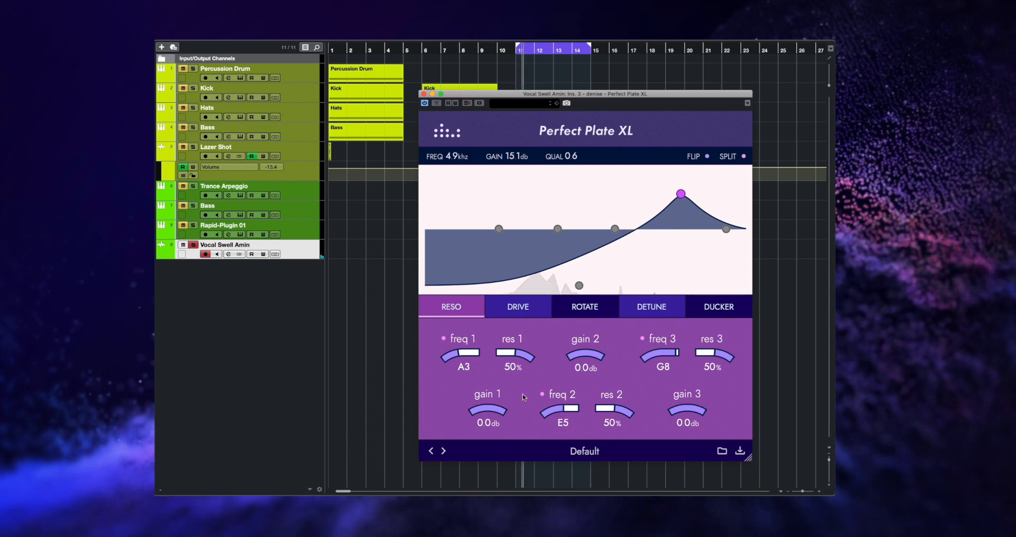
- Adjust the RESO resonances while listening, setting res 1 to 72%, res 2 to 58% and res 3 to 63%
drag(497, 354, 517, 320)
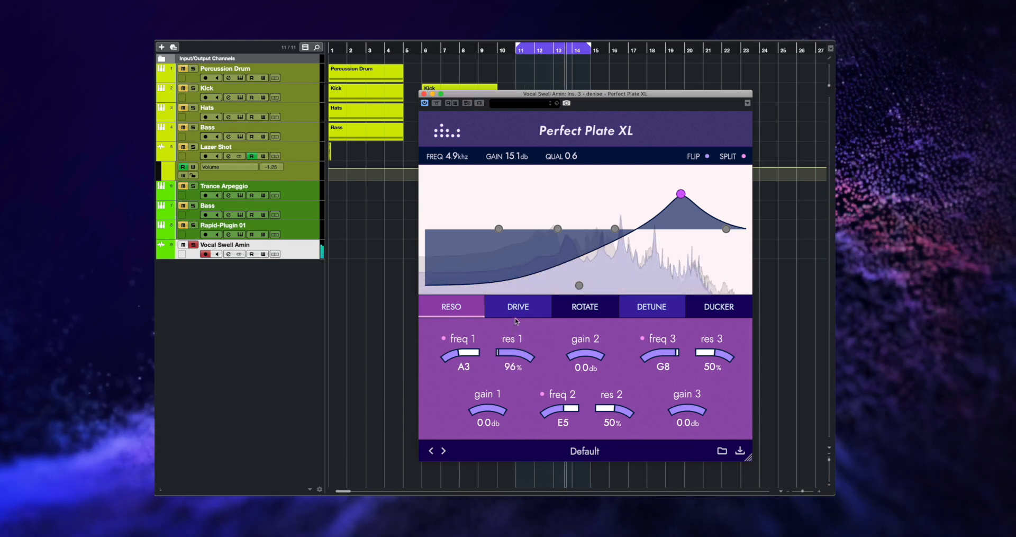
mouse_move(512, 358)
mouse_down()
mouse_move(519, 322)
mouse_move(512, 369)
mouse_up()
mouse_move(529, 318)
mouse_down()
mouse_move(527, 360)
mouse_move(523, 313)
mouse_move(518, 350)
mouse_move(522, 335)
mouse_up()
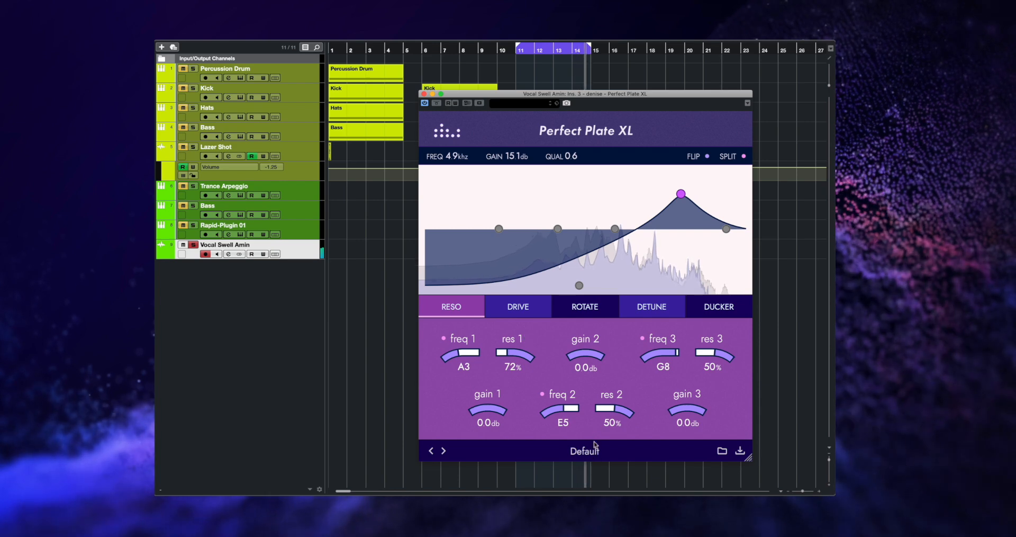
mouse_move(613, 410)
mouse_down()
mouse_move(601, 430)
mouse_move(613, 403)
mouse_up()
mouse_move(718, 356)
mouse_down()
mouse_move(721, 318)
mouse_move(709, 366)
mouse_move(716, 314)
mouse_move(715, 350)
mouse_up()
- Compare the adjusted vocal resonances by bypassing RESO repeatedly, and leave it active
click(479, 307)
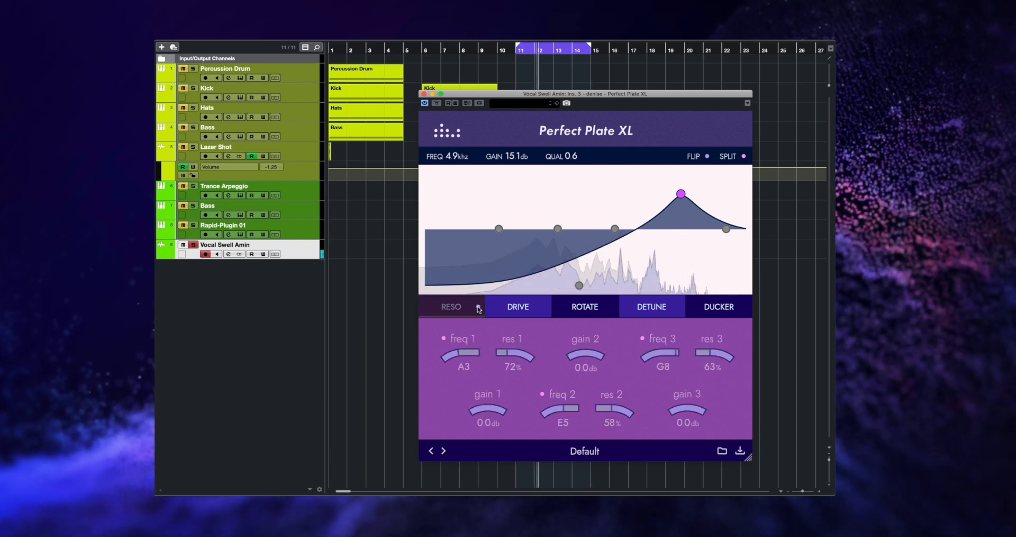
click(479, 307)
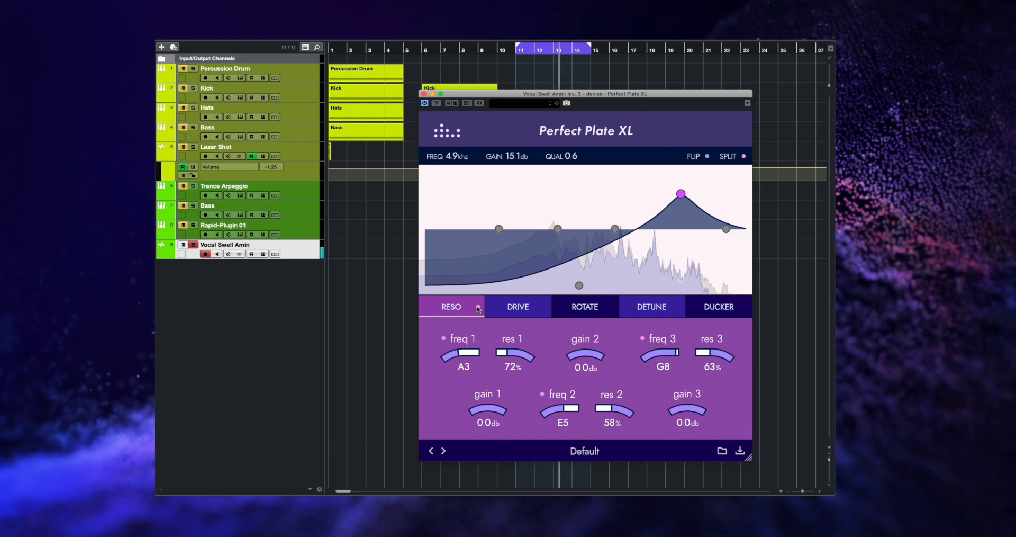
click(479, 308)
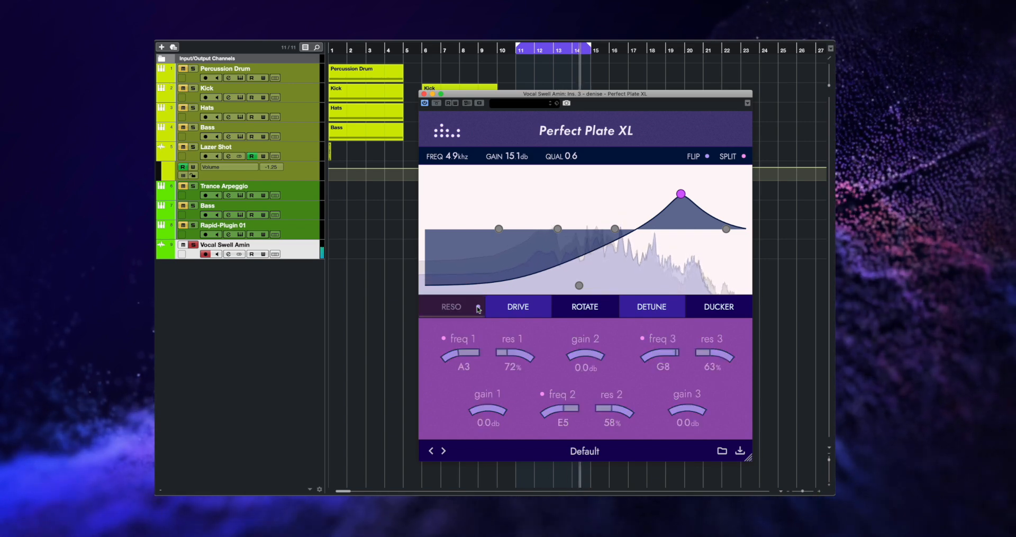
click(478, 307)
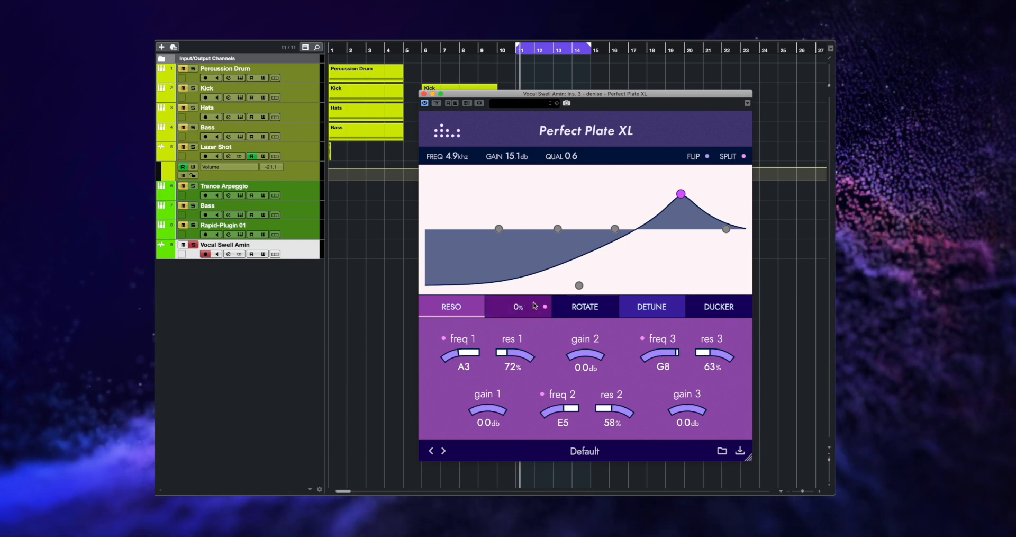
- In the ROTATE settings, set tremelo and filter to 0%, time to 1/8 bar and vibrato to 15% while listening
click(588, 306)
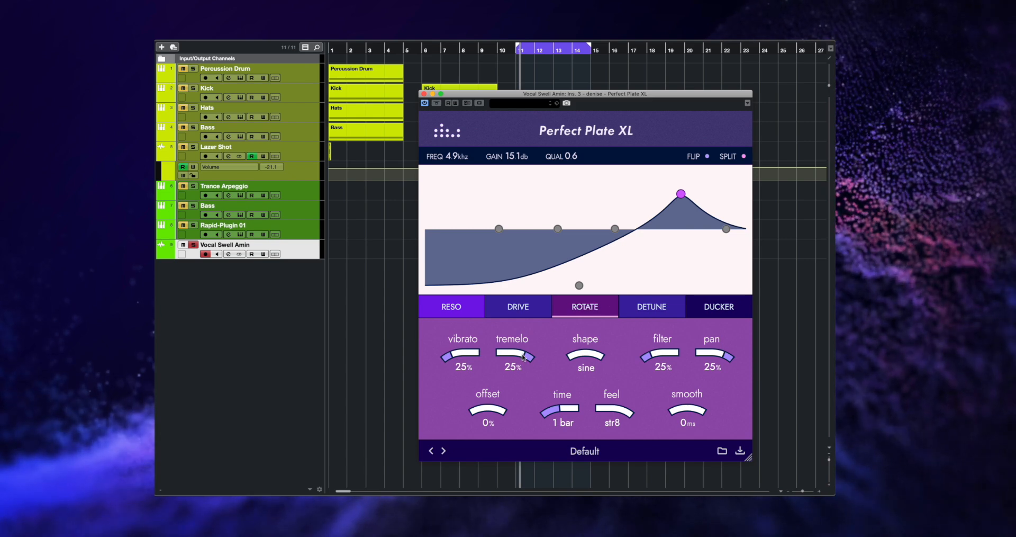
drag(517, 354, 551, 424)
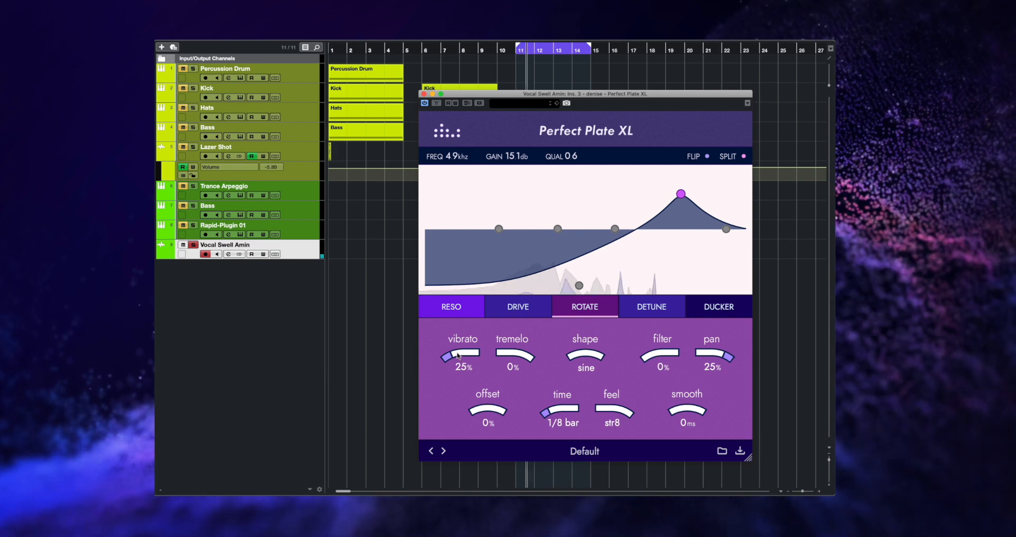
drag(460, 336, 478, 308)
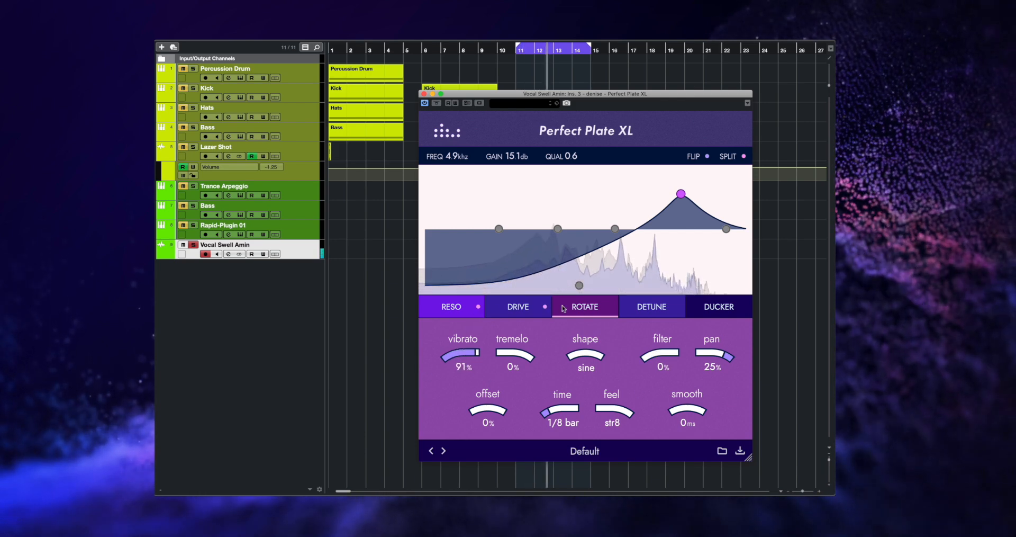
drag(459, 355, 450, 407)
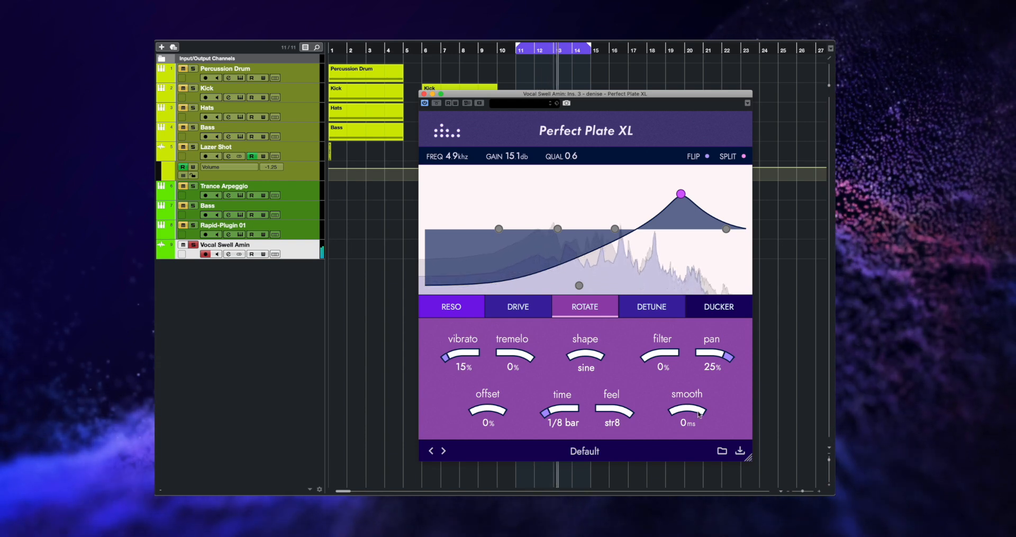
- Refine ROTATE with smooth at 60 ms, time at 1/4 bar, vibrato at 10% and tremelo at 6%
drag(699, 415, 612, 367)
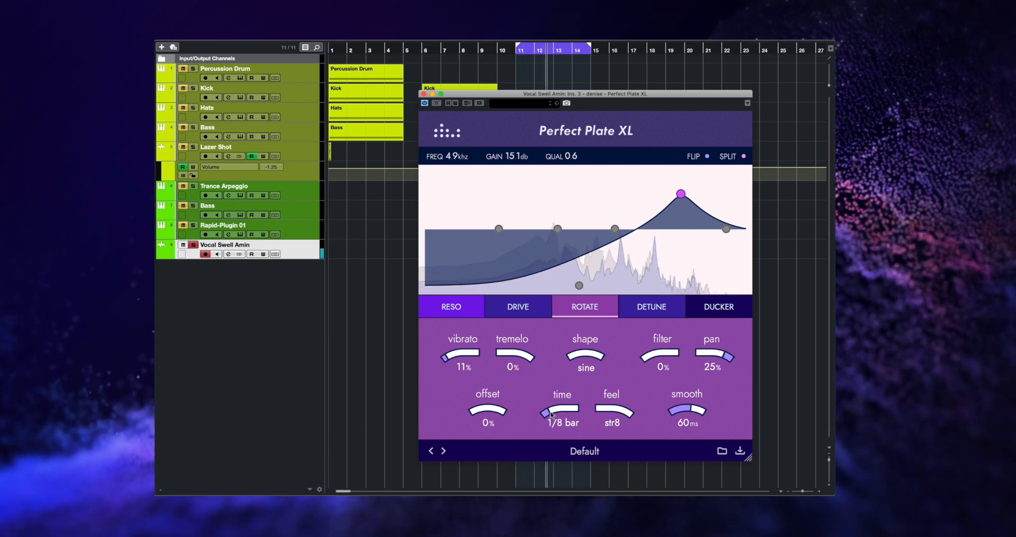
mouse_move(558, 424)
mouse_down()
mouse_move(554, 410)
mouse_move(552, 421)
mouse_up()
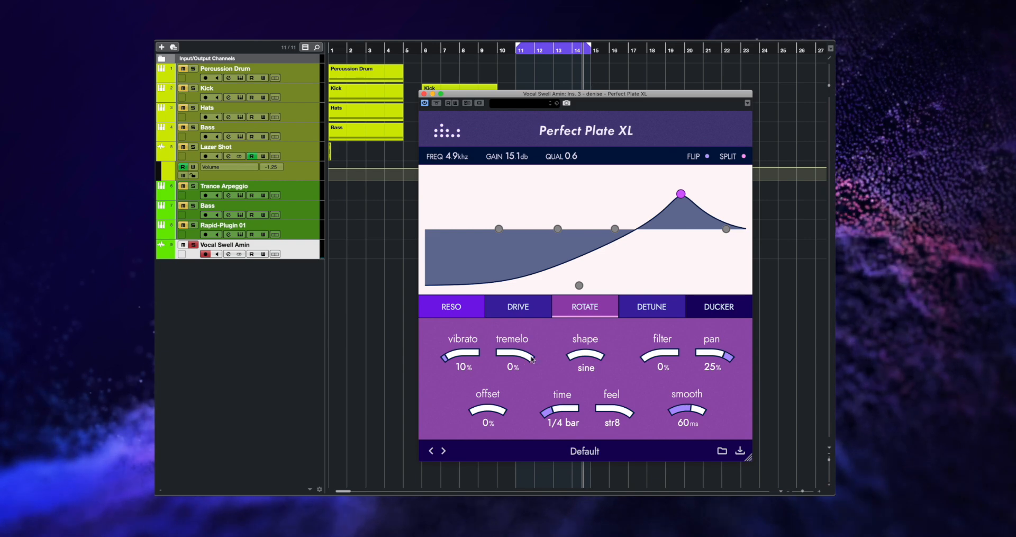
mouse_move(531, 360)
mouse_down()
mouse_move(520, 300)
mouse_move(524, 355)
mouse_up()
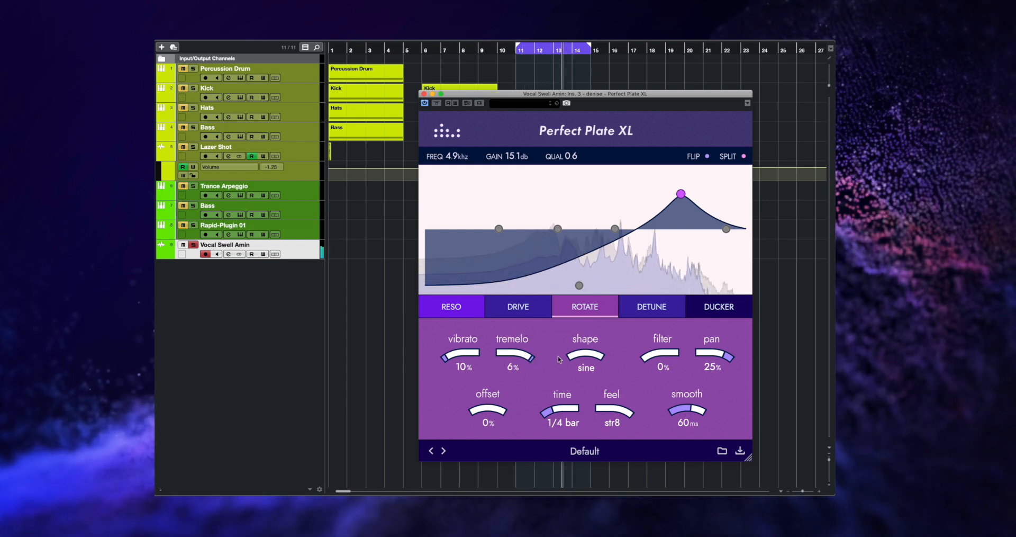
- Try the sqr shape for the ROTATE modulation while listening, and return it to sine
drag(578, 356, 595, 318)
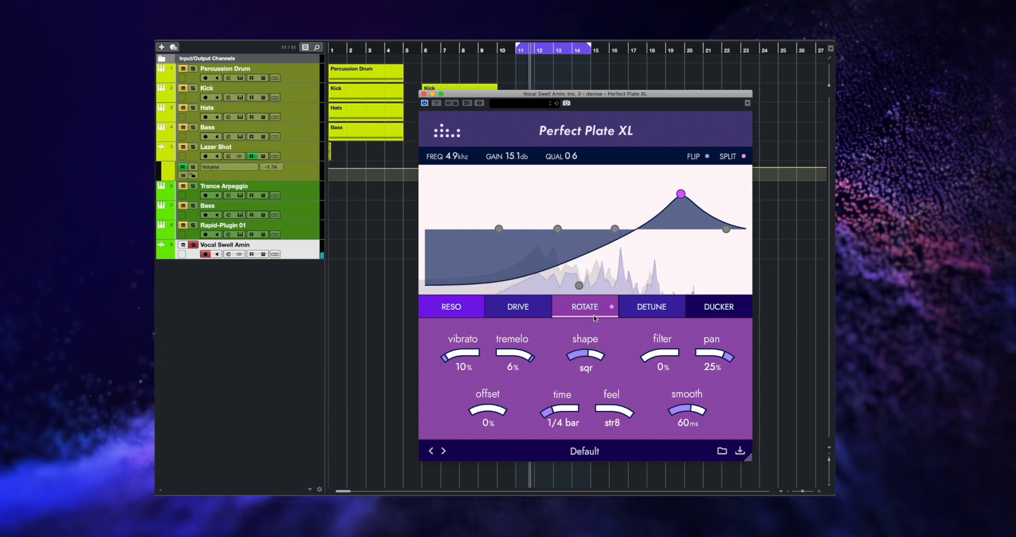
mouse_move(594, 318)
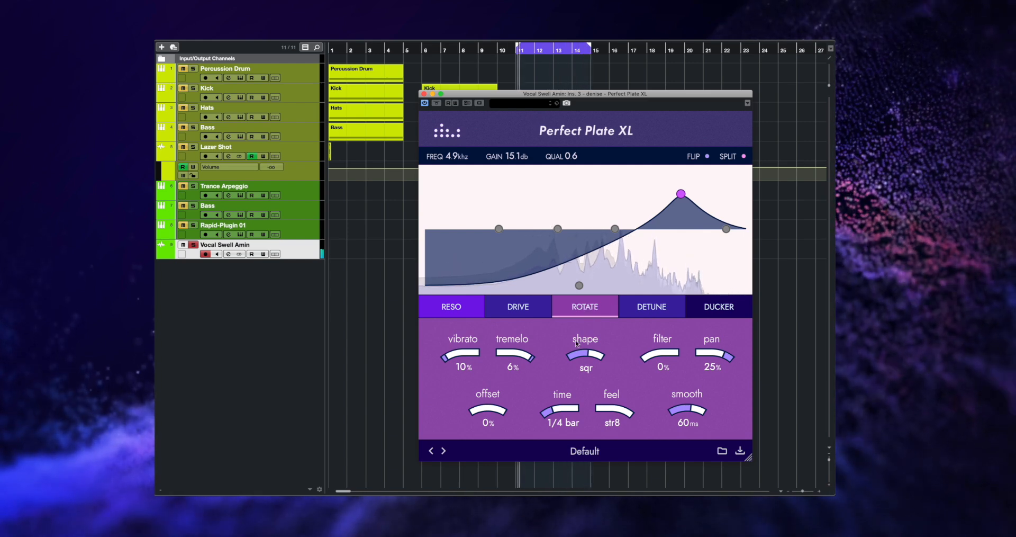
drag(584, 357, 562, 423)
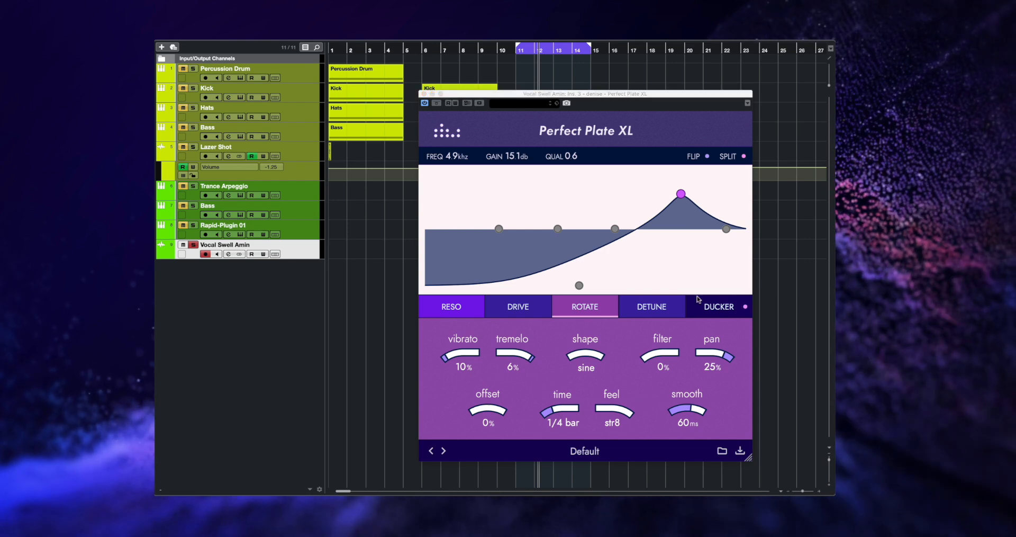
- Bring up the DETUNE settings and lower the ROTATE amount slightly
click(657, 307)
click(656, 307)
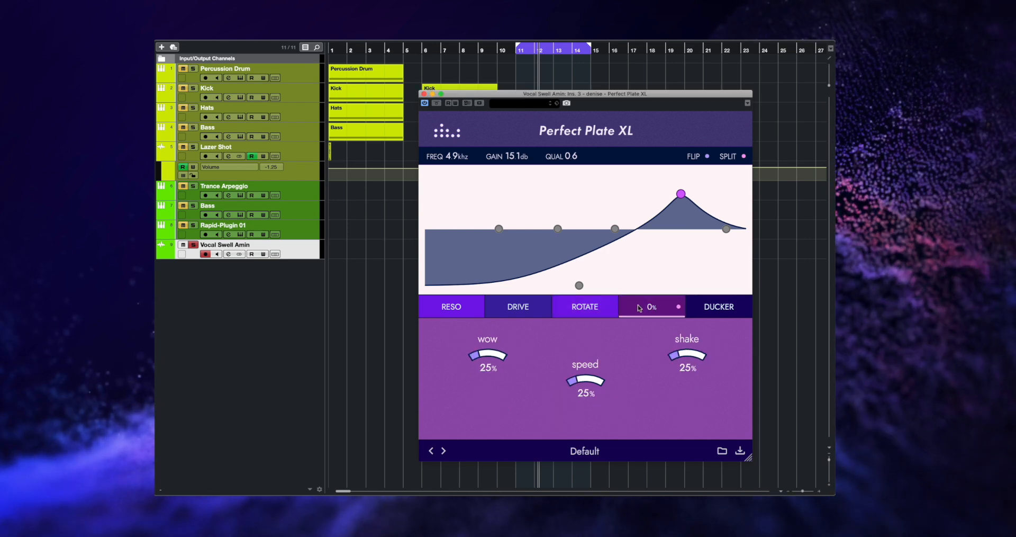
drag(584, 308, 582, 326)
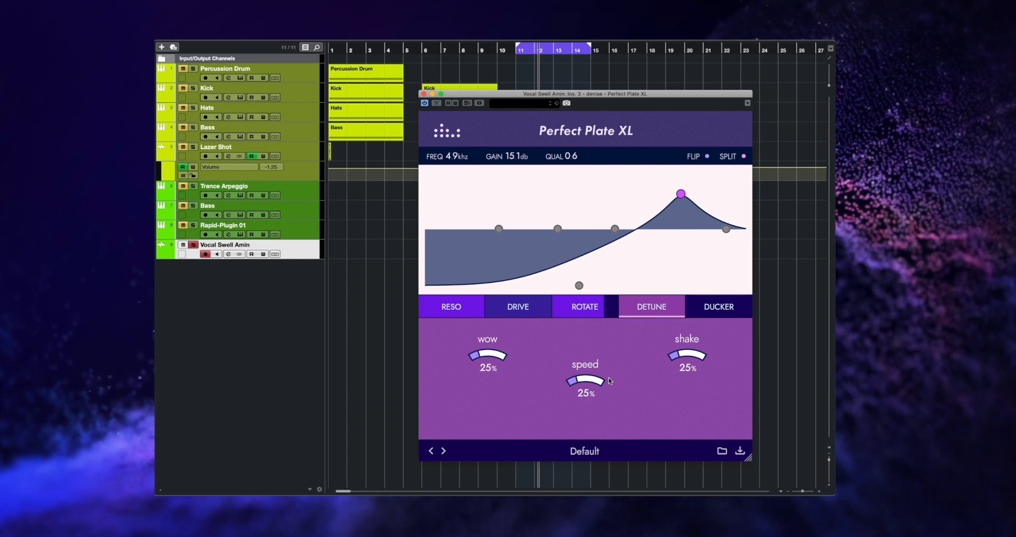
- Play the vocal and sweep DETUNE wow, shake and speed up and back down, ending at wow 9%, shake 12% and speed 19%
key(space)
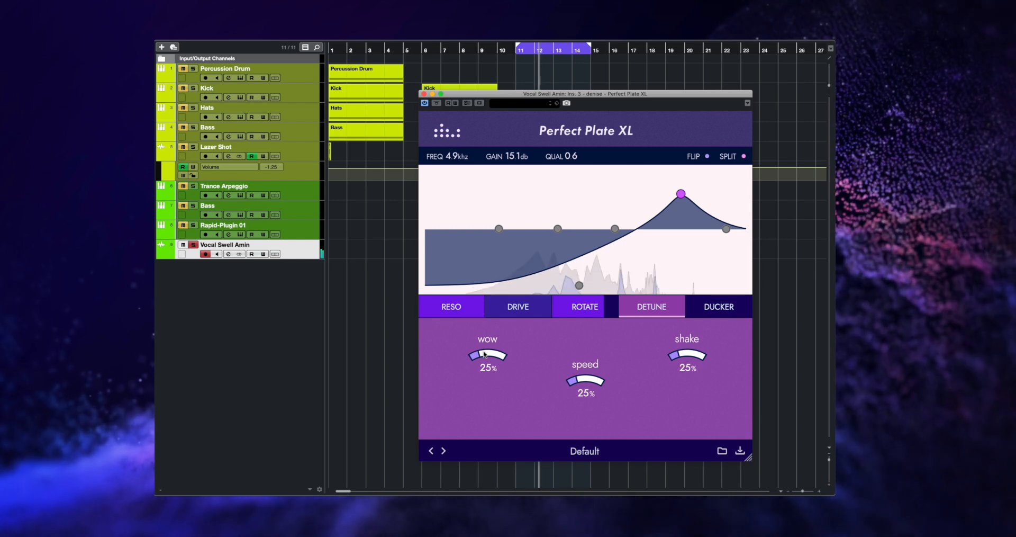
drag(483, 350, 610, 351)
drag(691, 353, 688, 312)
drag(584, 380, 588, 342)
drag(683, 352, 662, 406)
drag(488, 355, 470, 408)
drag(587, 377, 572, 402)
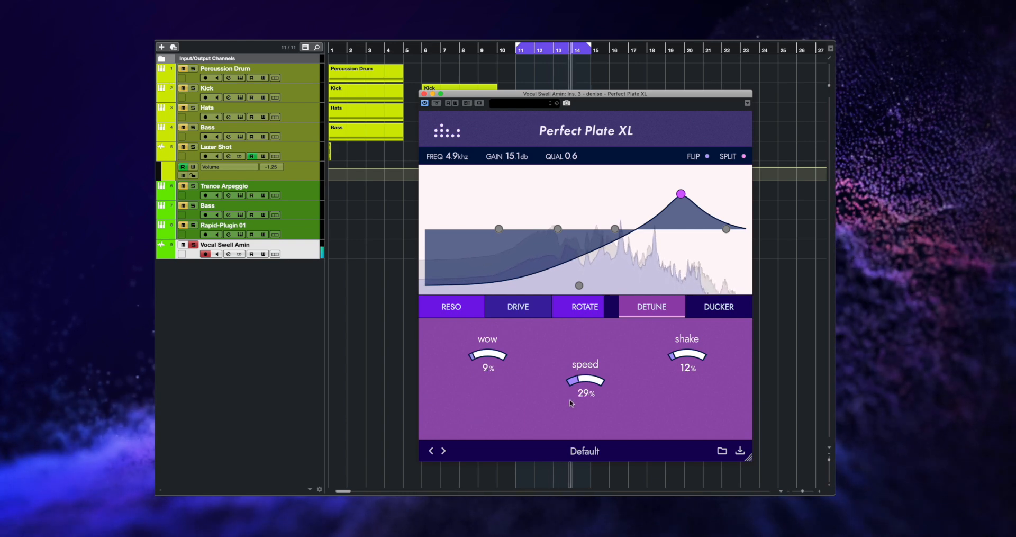
- Exaggerate DETUNE with wow at 90% and shake at 100%, and reduce it to wow 28%, shake 18% and speed 8%
drag(488, 356, 489, 317)
drag(687, 355, 688, 313)
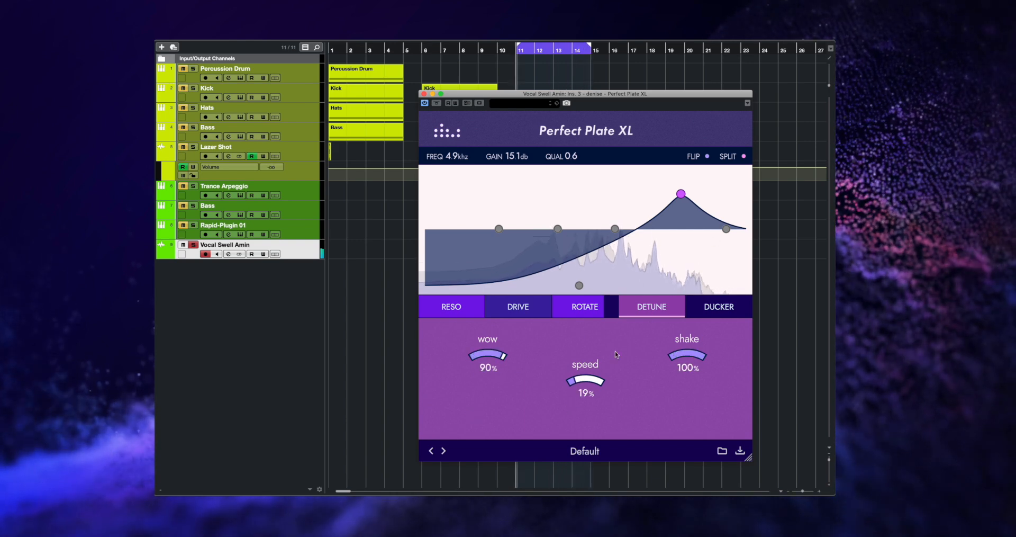
mouse_move(586, 380)
mouse_down()
mouse_move(574, 391)
mouse_move(584, 334)
mouse_move(595, 390)
mouse_up()
drag(687, 355, 670, 410)
drag(487, 356, 472, 396)
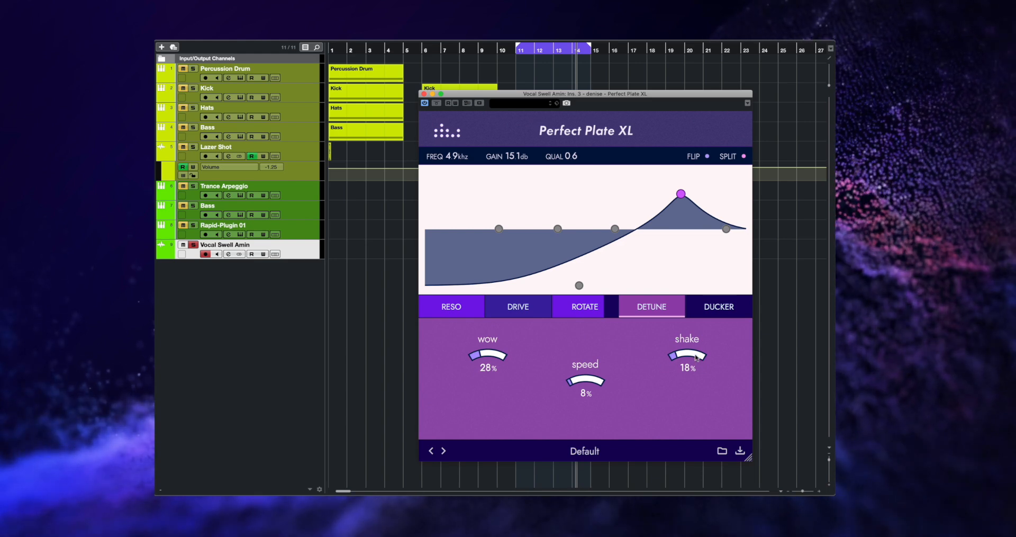
- Fine-tune DETUNE during playback to wow 13%, speed 15% and shake 27%, and lower its overall amount well below 100%
key(space)
drag(687, 356, 687, 343)
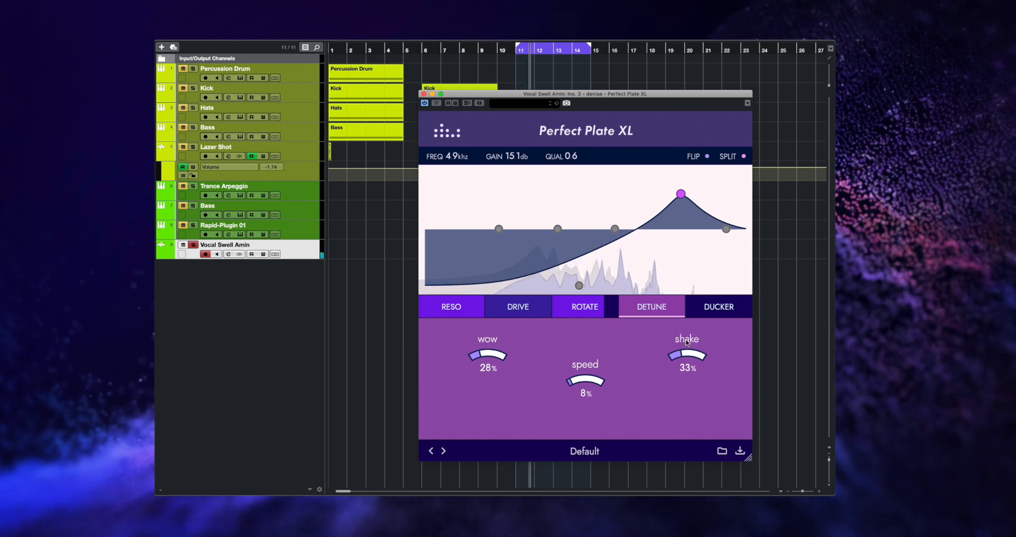
drag(483, 356, 482, 365)
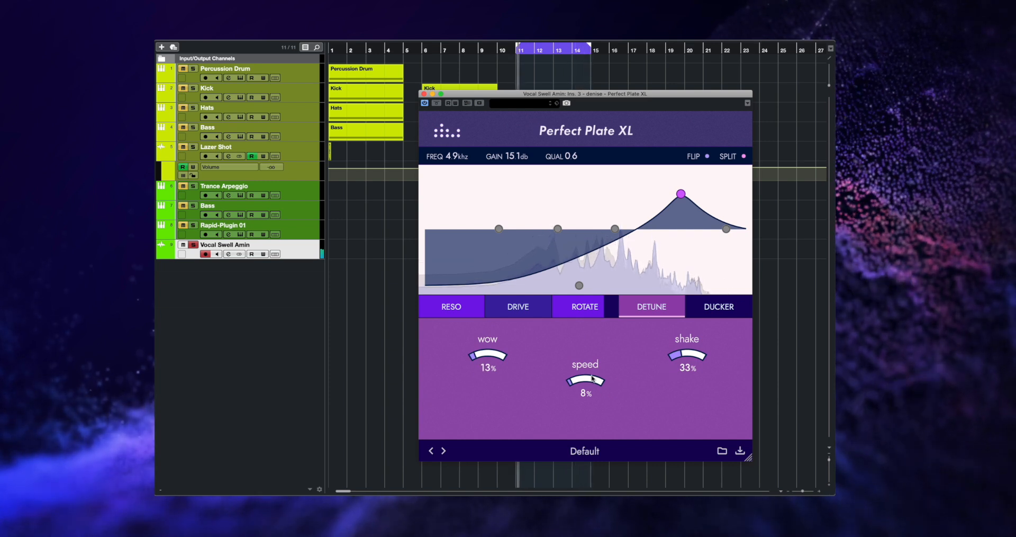
drag(585, 380, 585, 377)
drag(687, 358, 687, 364)
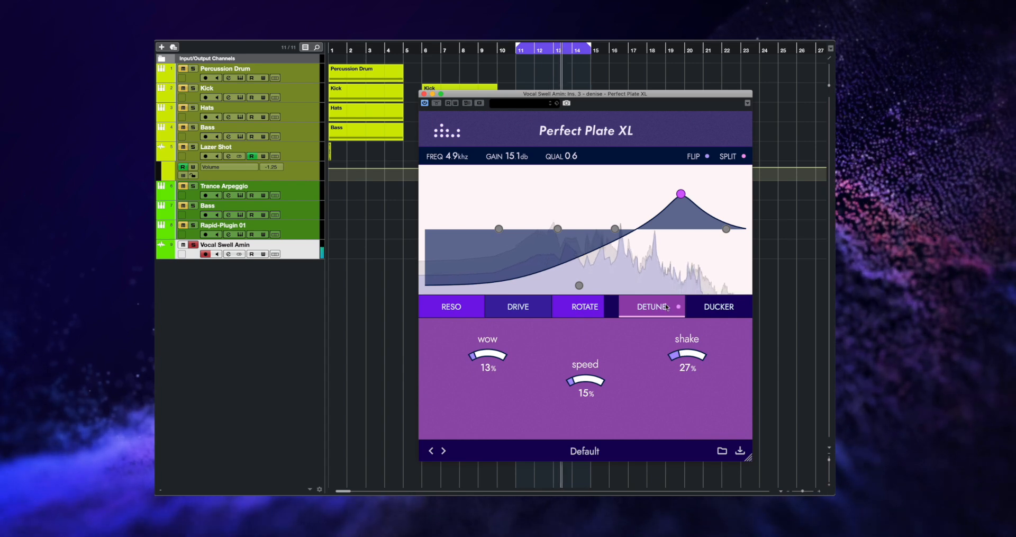
click(645, 307)
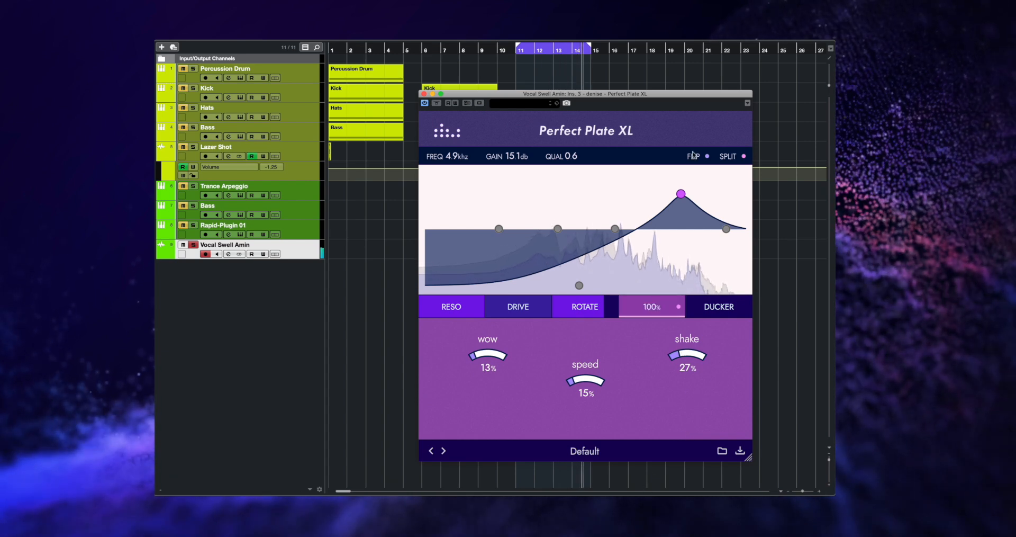
drag(645, 307, 637, 343)
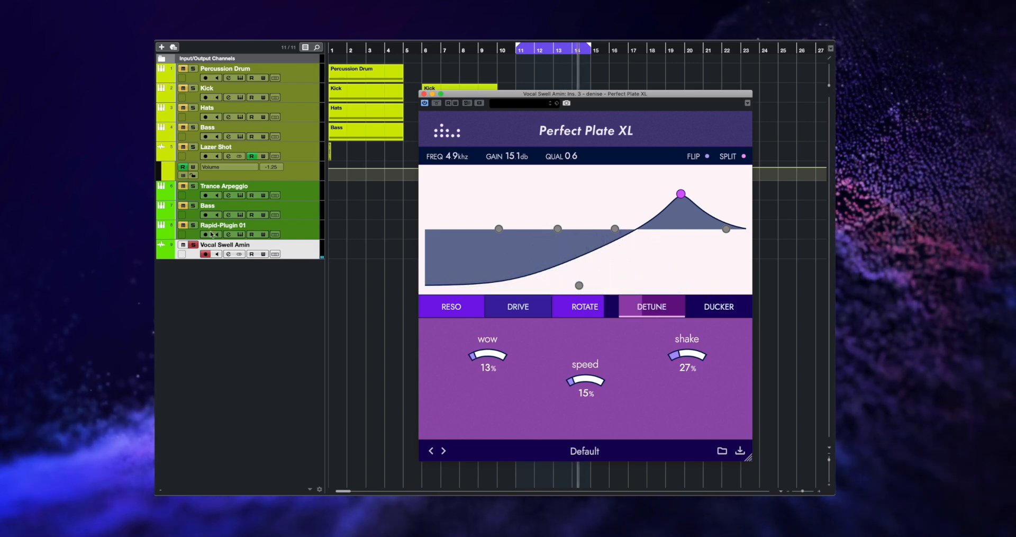
- Unsolo the Vocal Swell Amin track and play the full mix, comparing the reverb bypassed and active
click(194, 245)
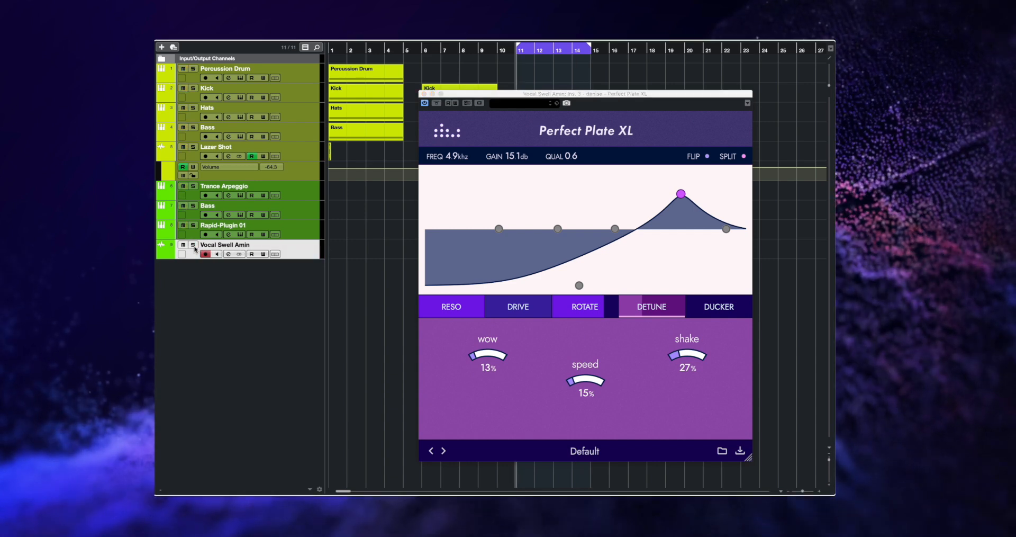
key(space)
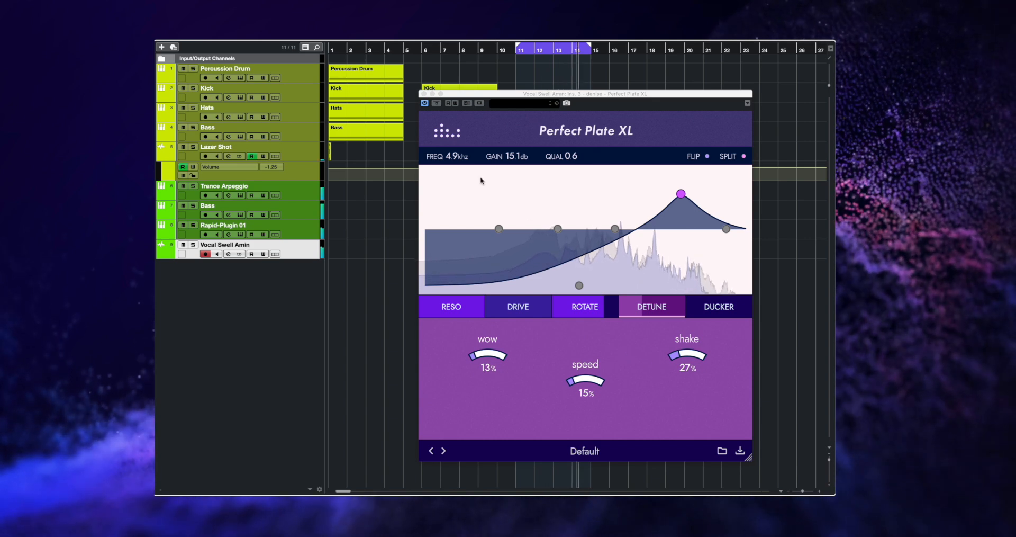
click(436, 103)
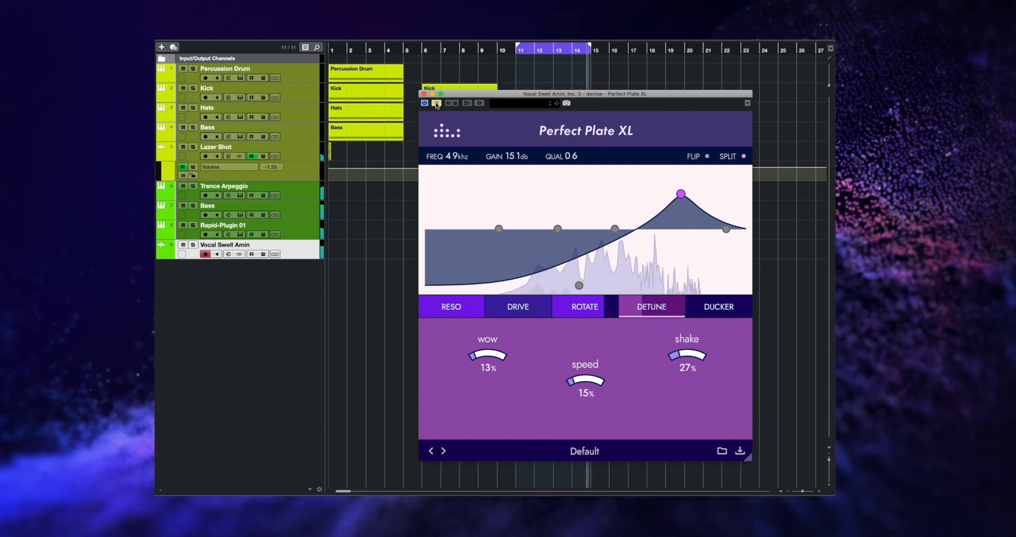
click(437, 103)
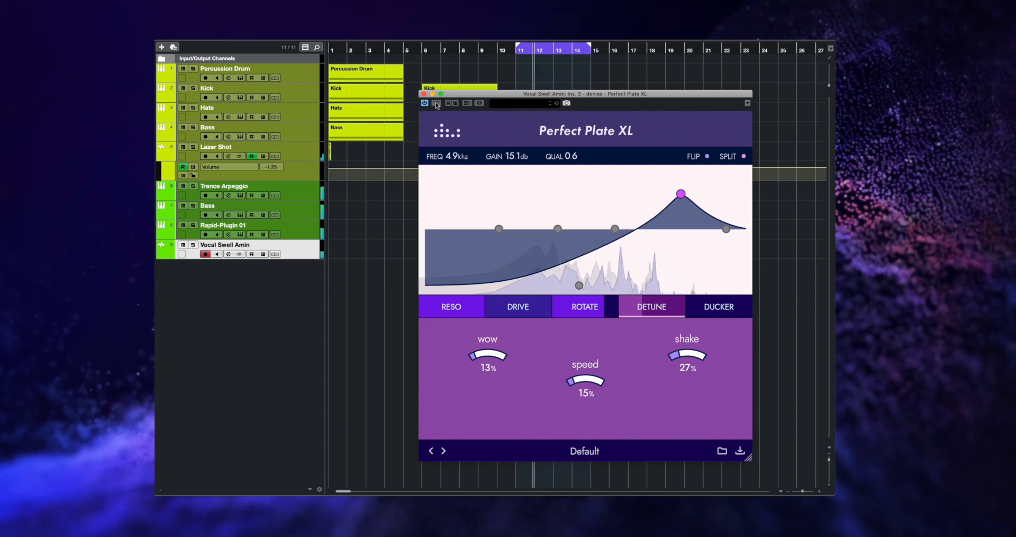